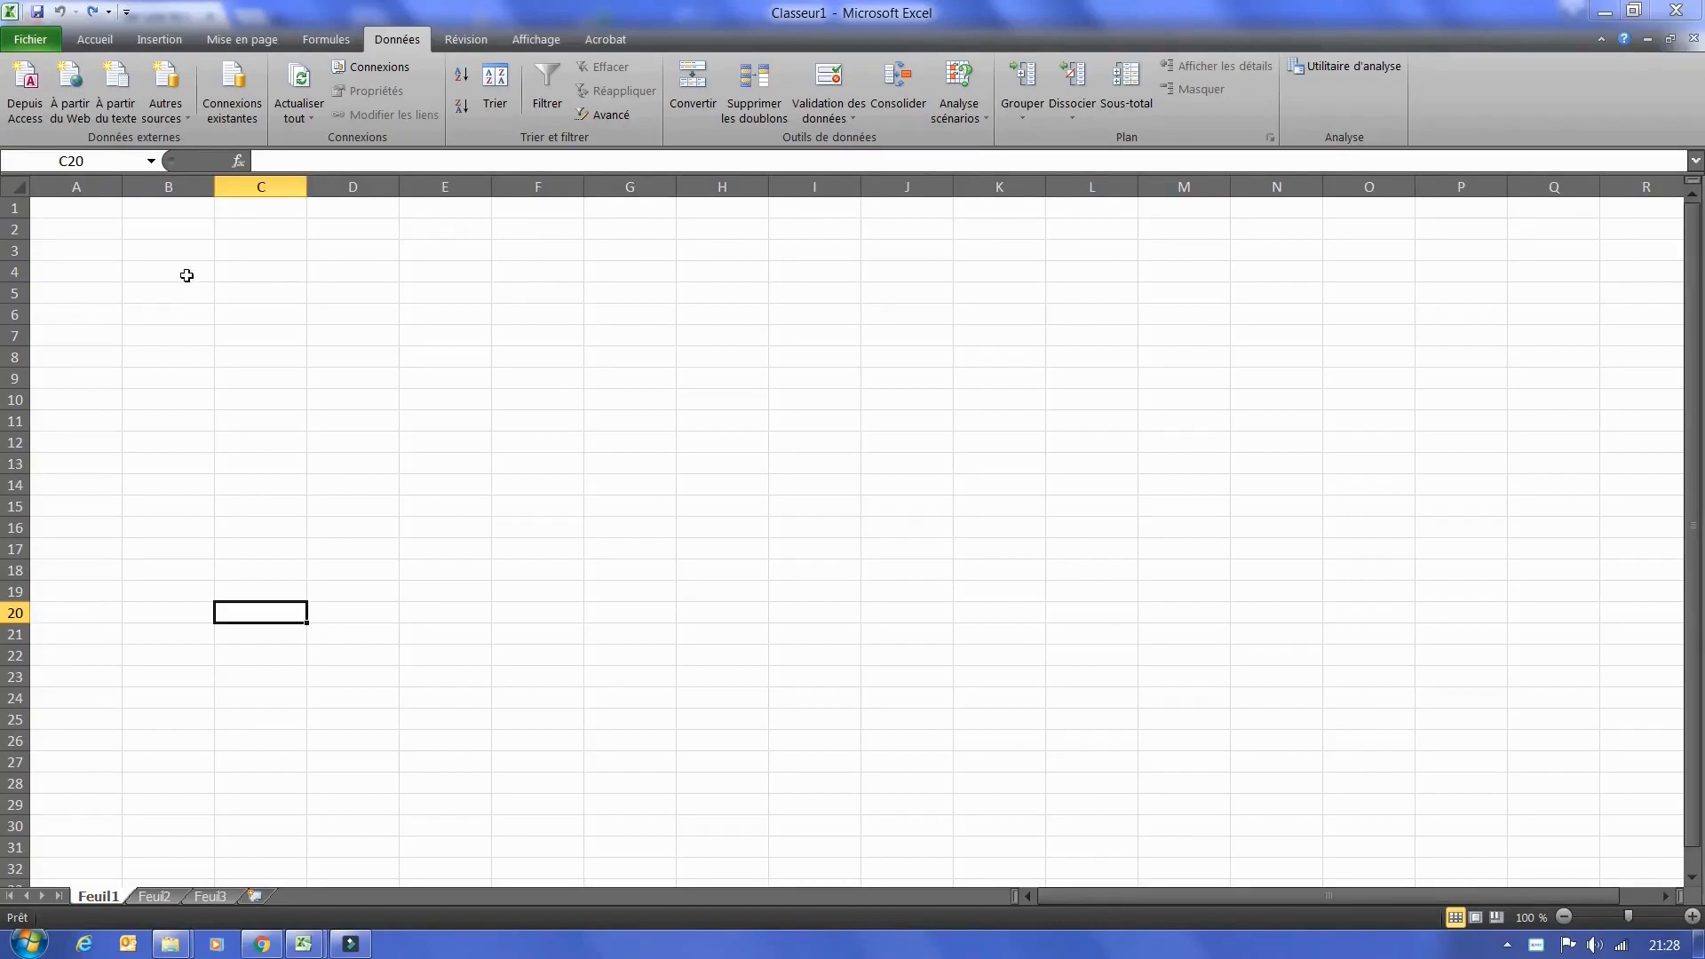
- Enter the headers Mois, Jour and Heure in cells A1, B1 and C1
{"action": "left_click", "coordinate": [96, 211]}
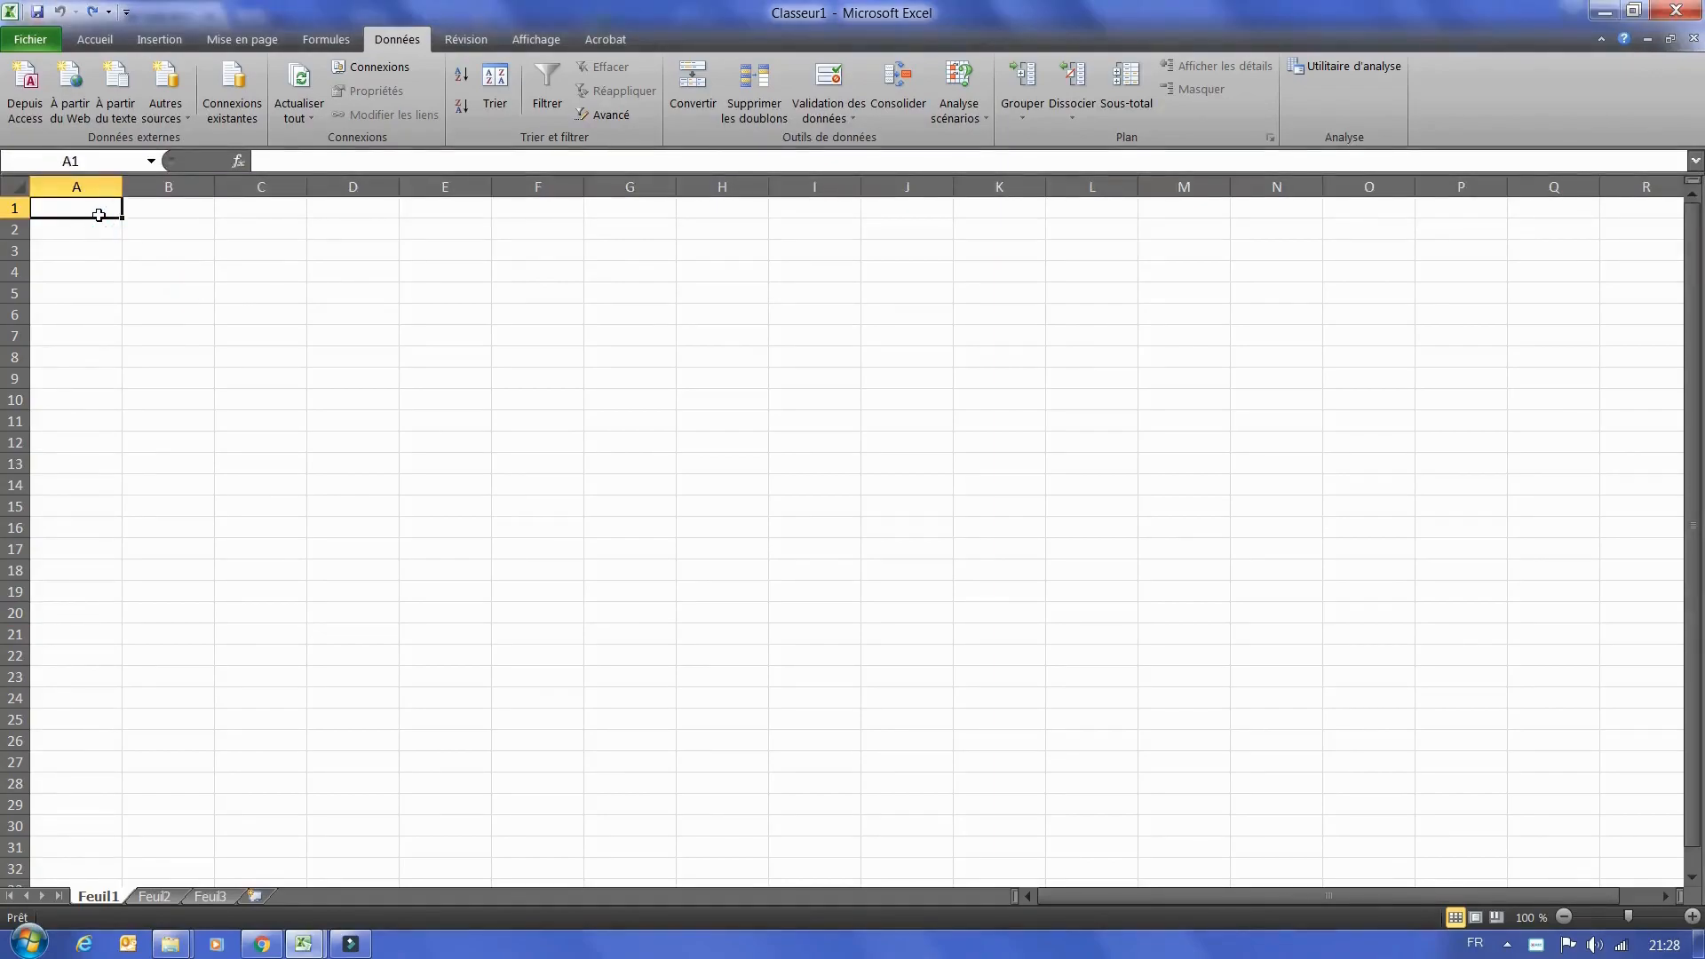
{"action": "type", "text": "Mois"}
{"action": "key", "text": "Return"}
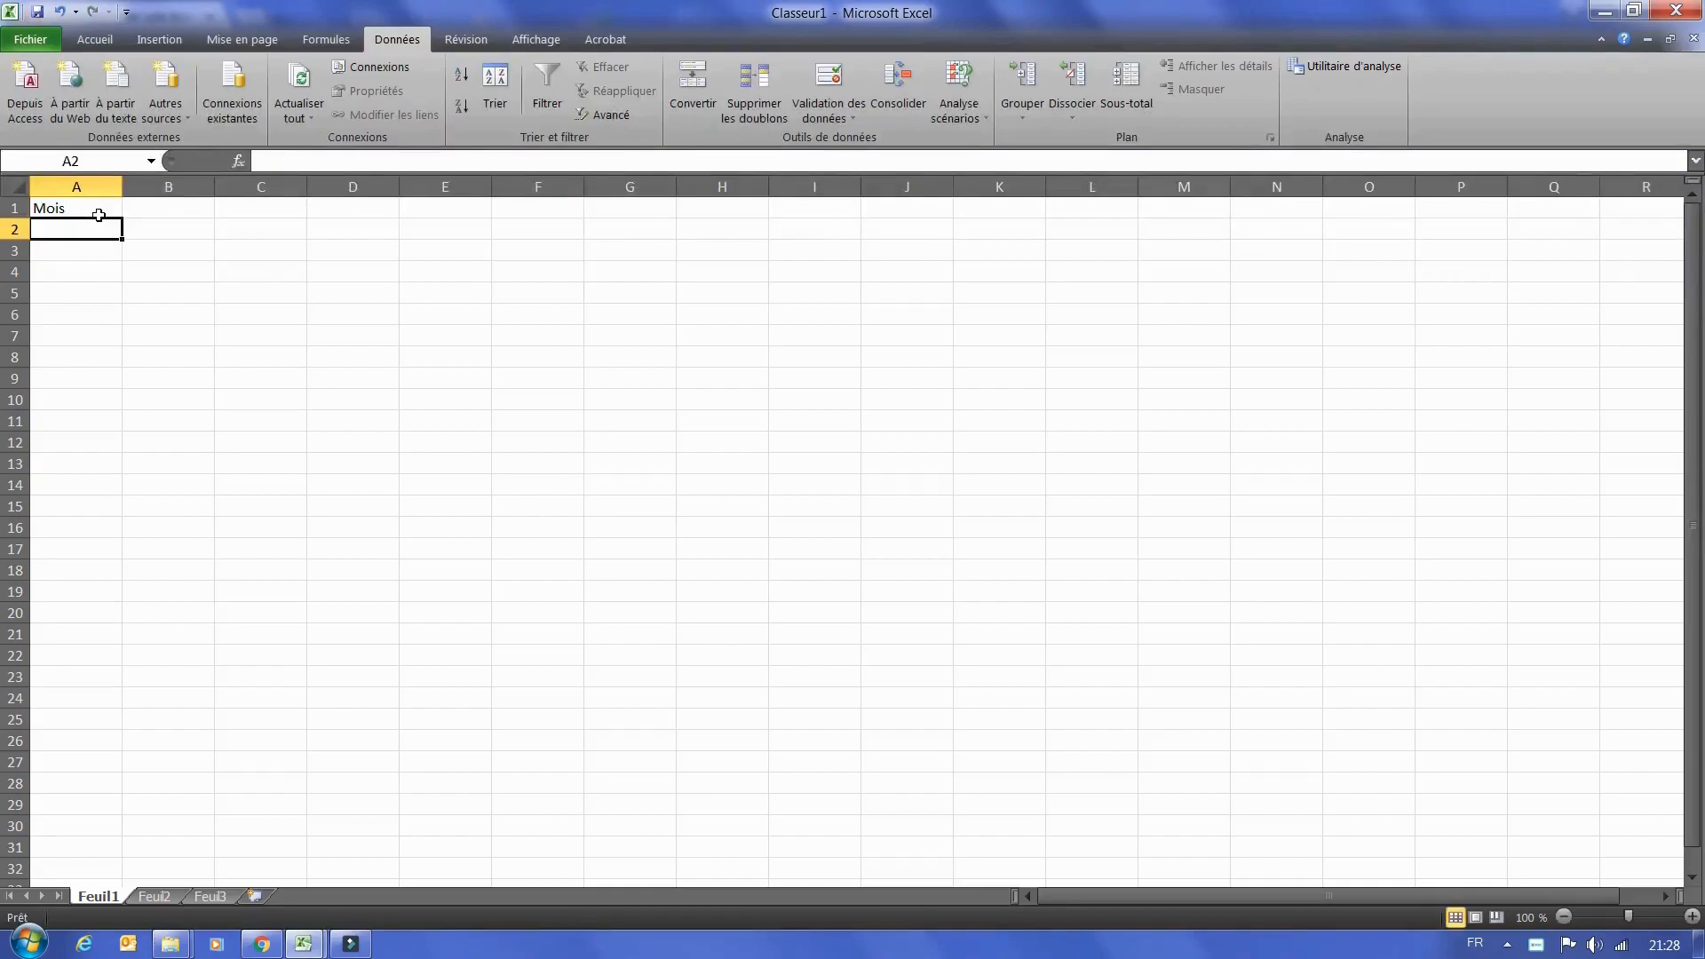
{"action": "key", "text": "Up"}
{"action": "key", "text": "Right"}
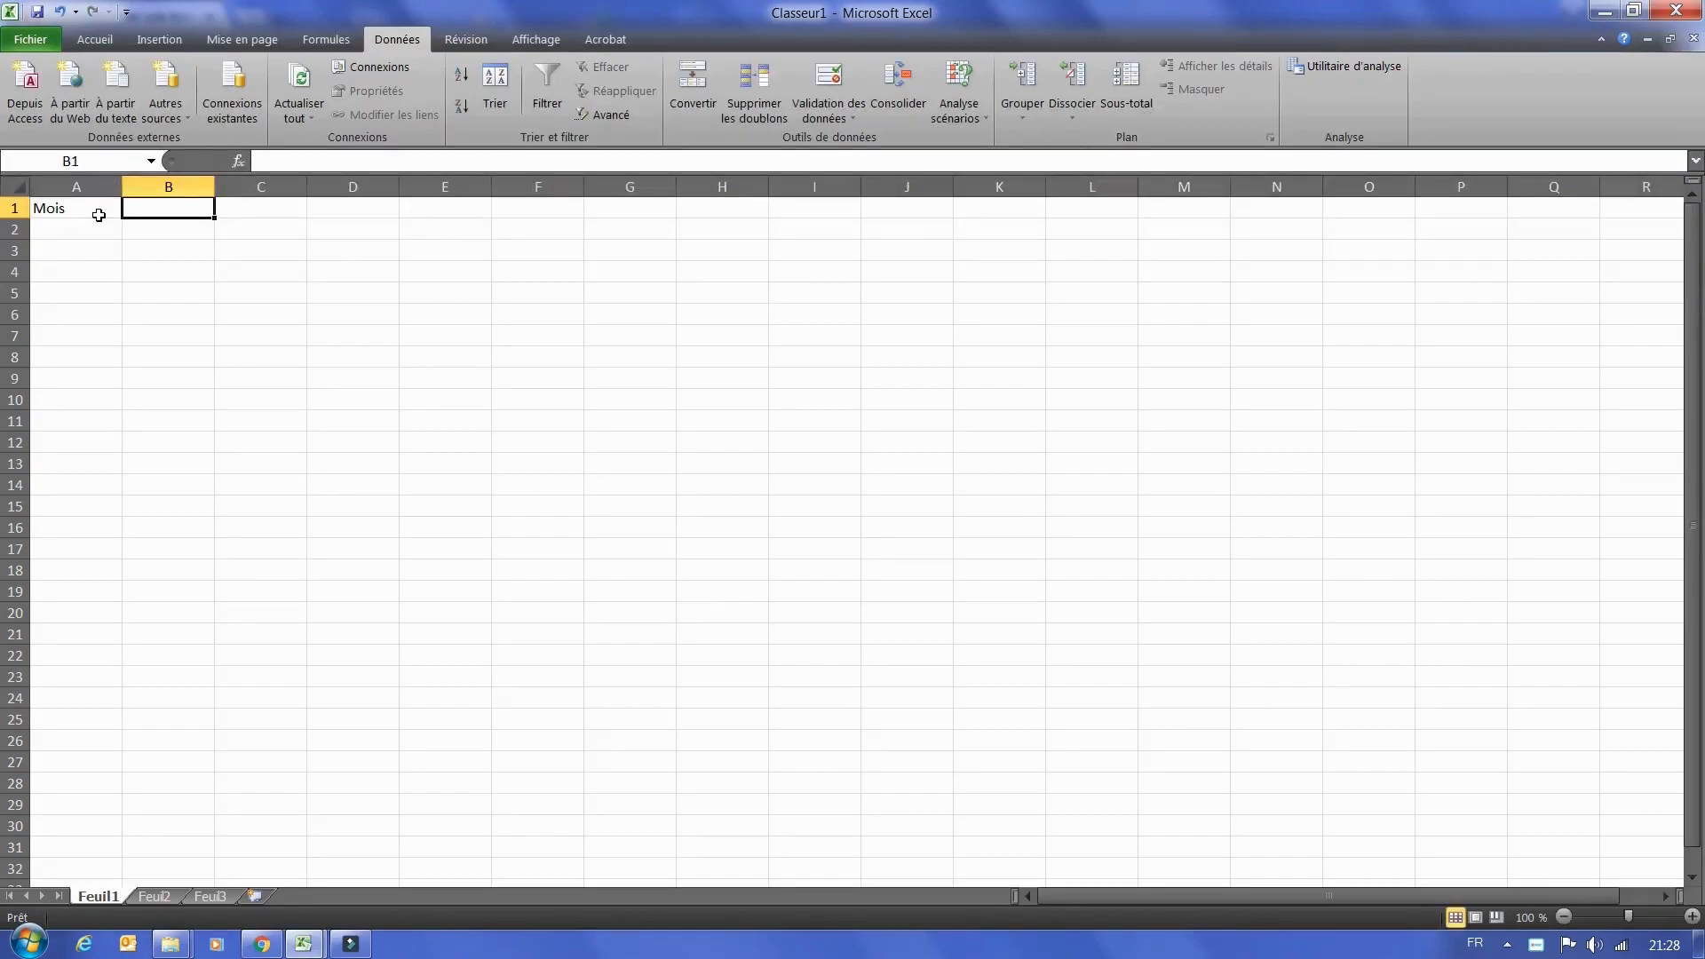
{"action": "type", "text": "Jour"}
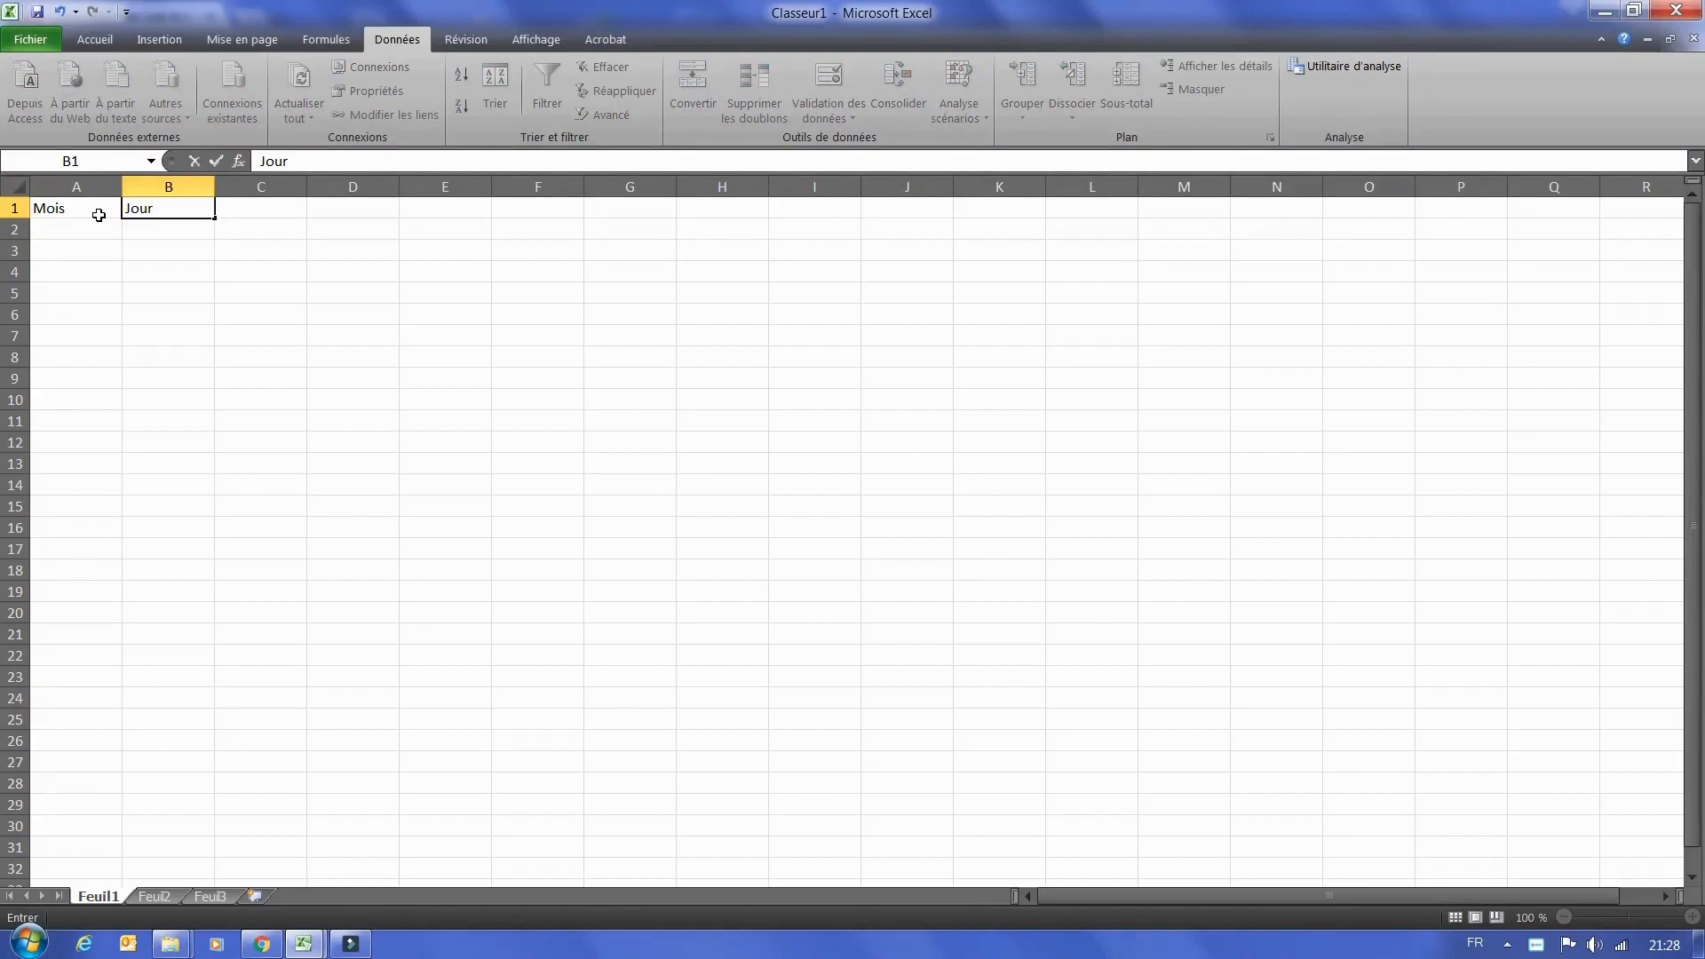
{"action": "key", "text": "Return"}
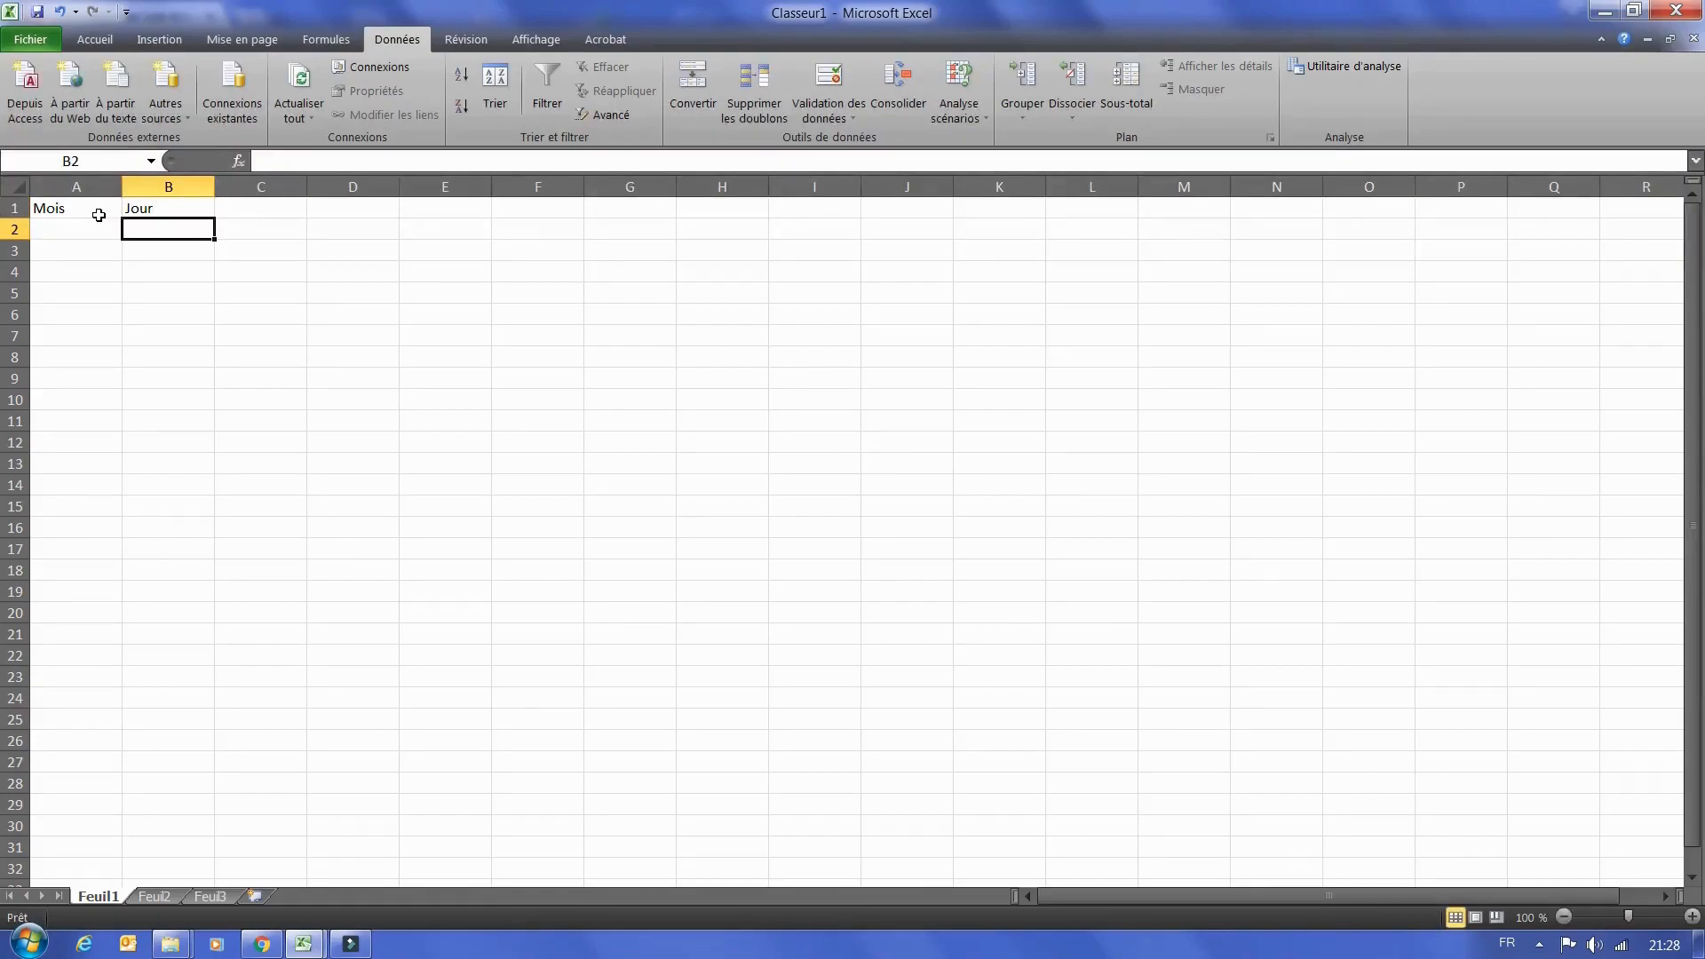
{"action": "key", "text": "Up"}
{"action": "key", "text": "Right"}
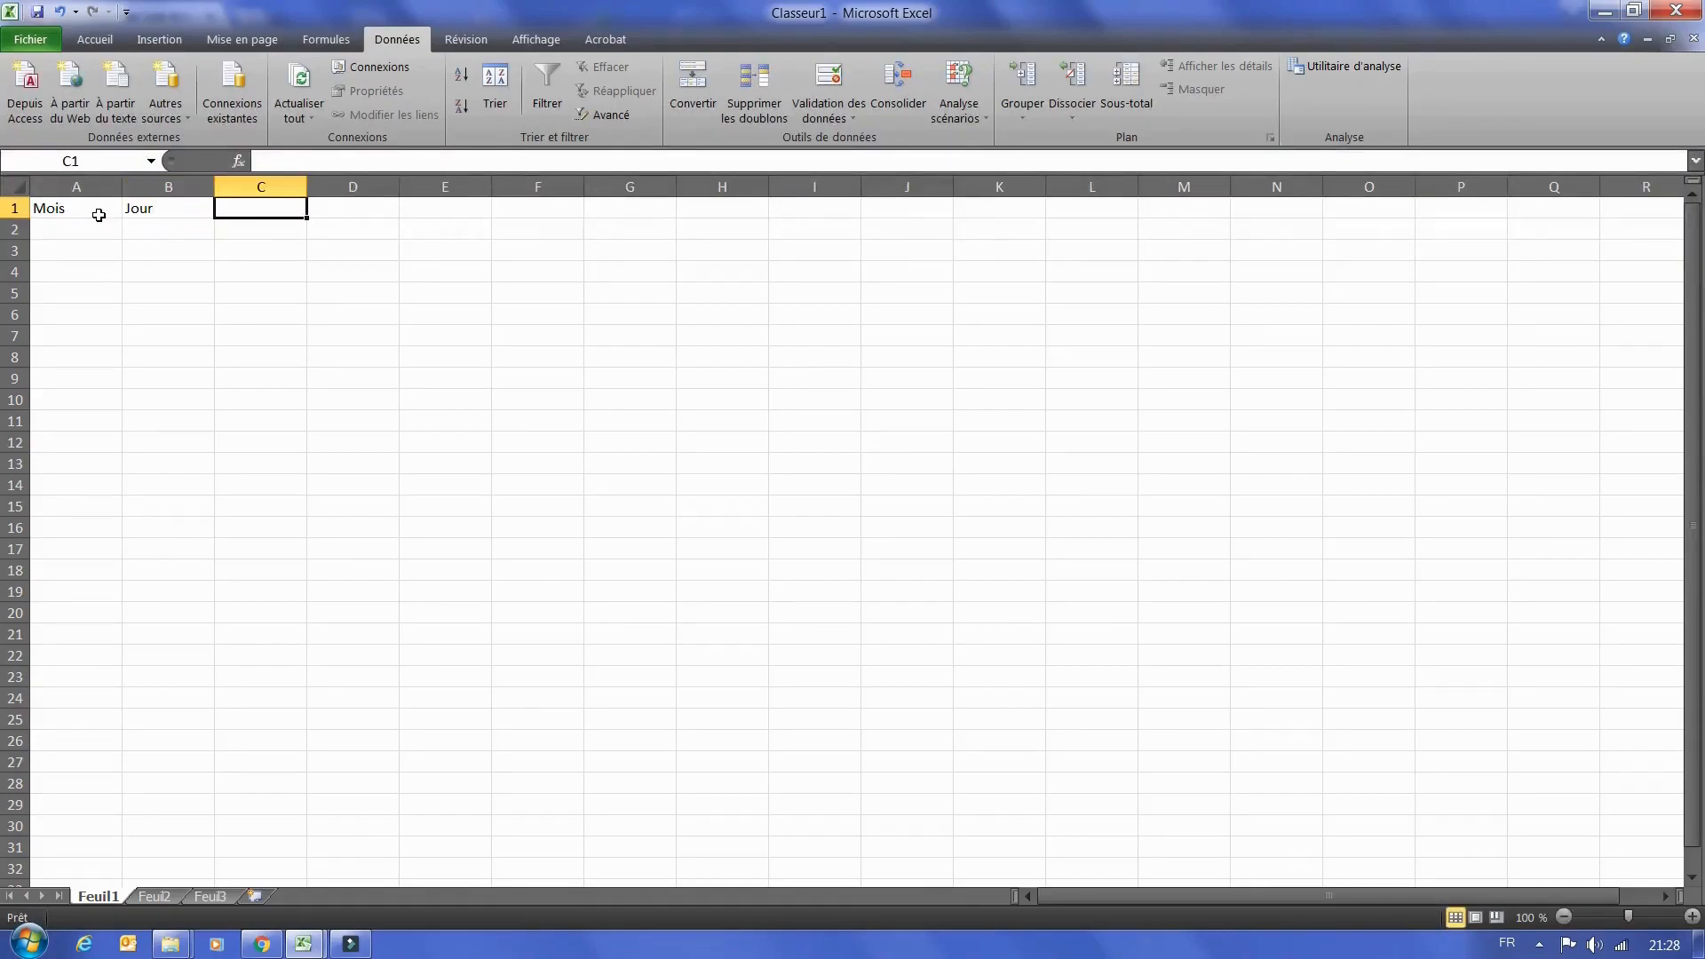
{"action": "type", "text": "Heure"}
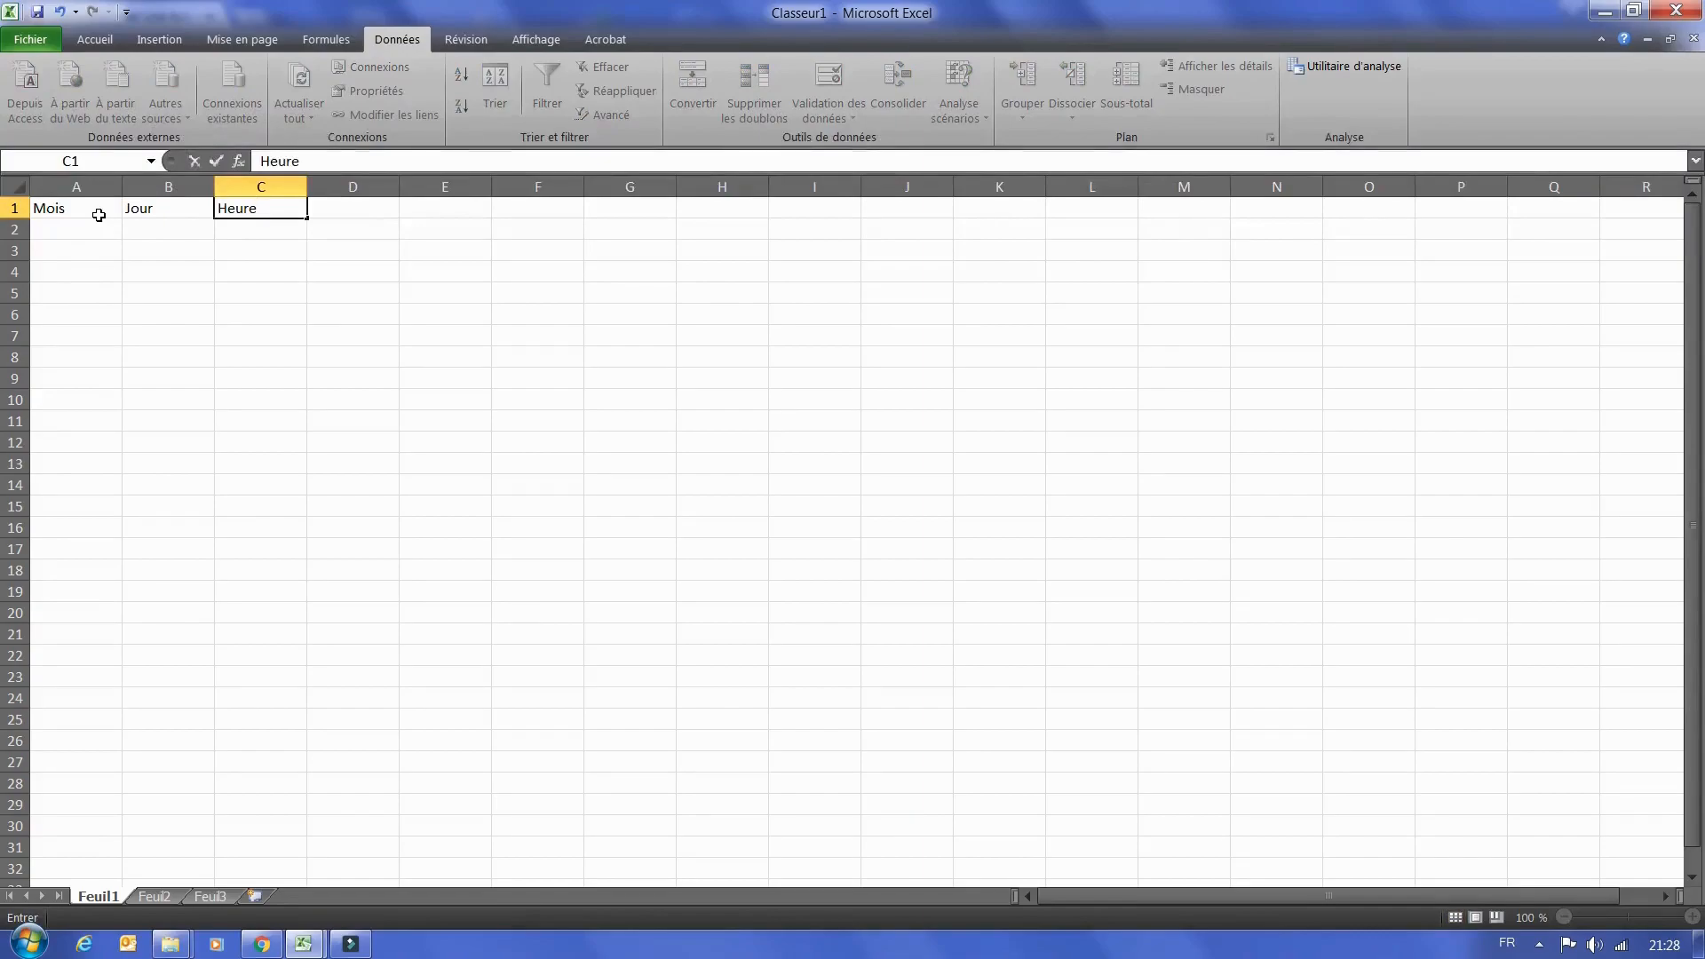
{"action": "key", "text": "Return"}
{"action": "left_click", "coordinate": [99, 215]}
{"action": "left_click", "coordinate": [88, 222]}
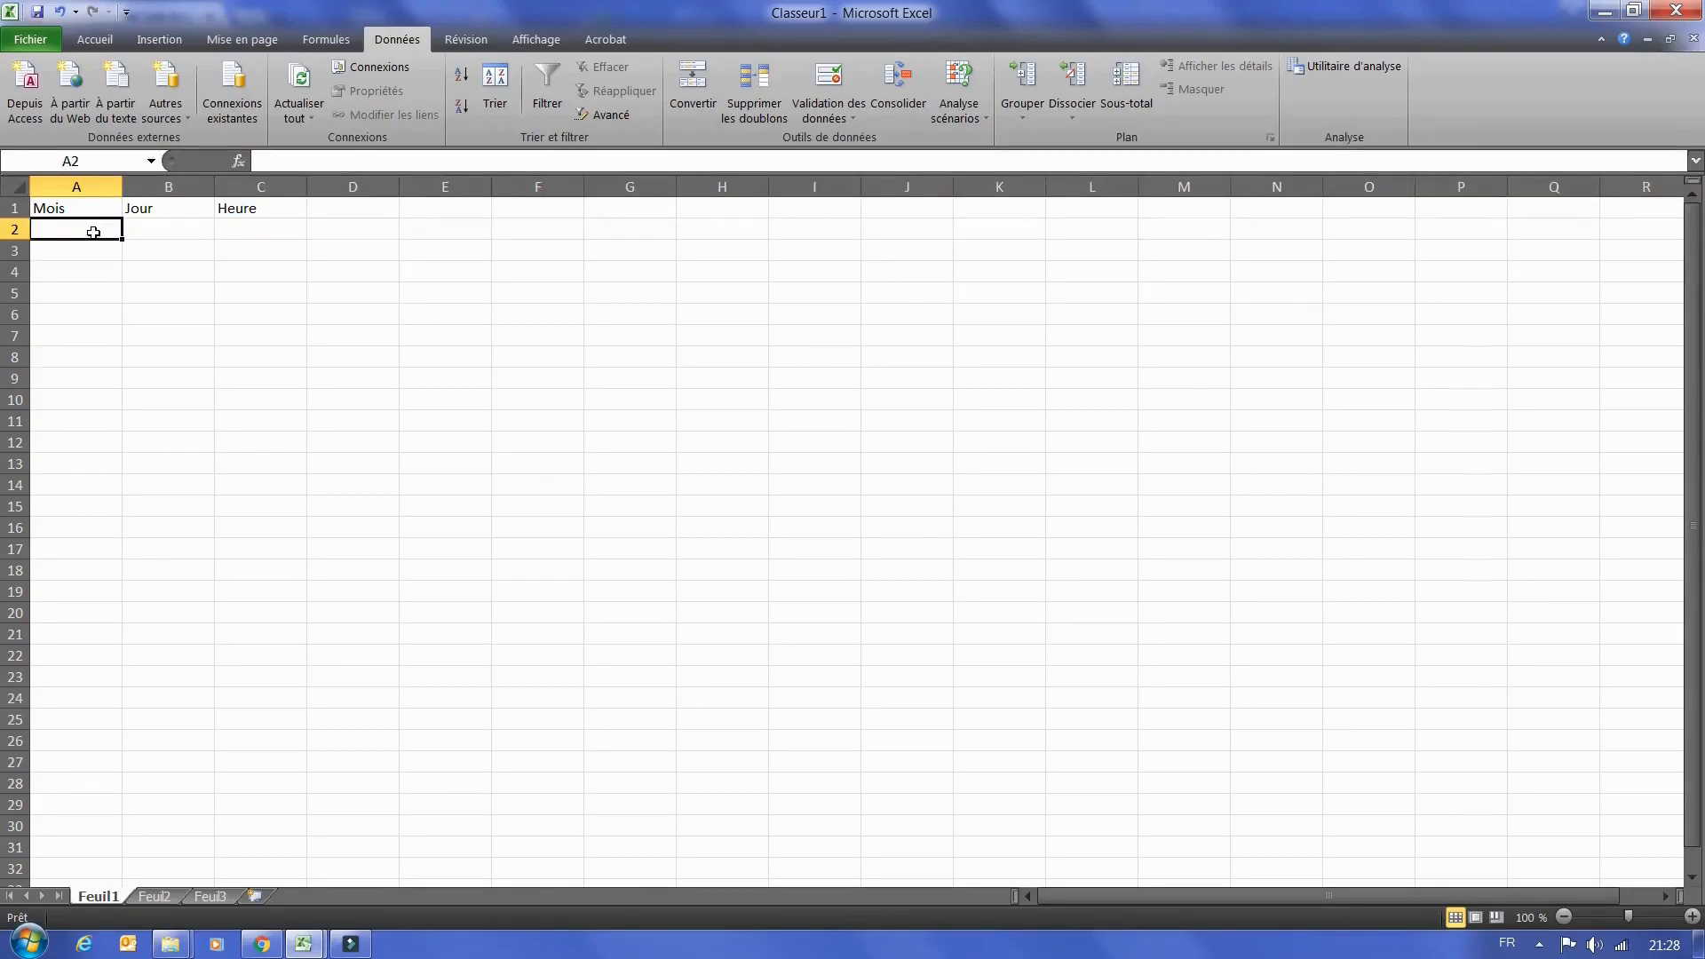
{"action": "left_click", "coordinate": [165, 227]}
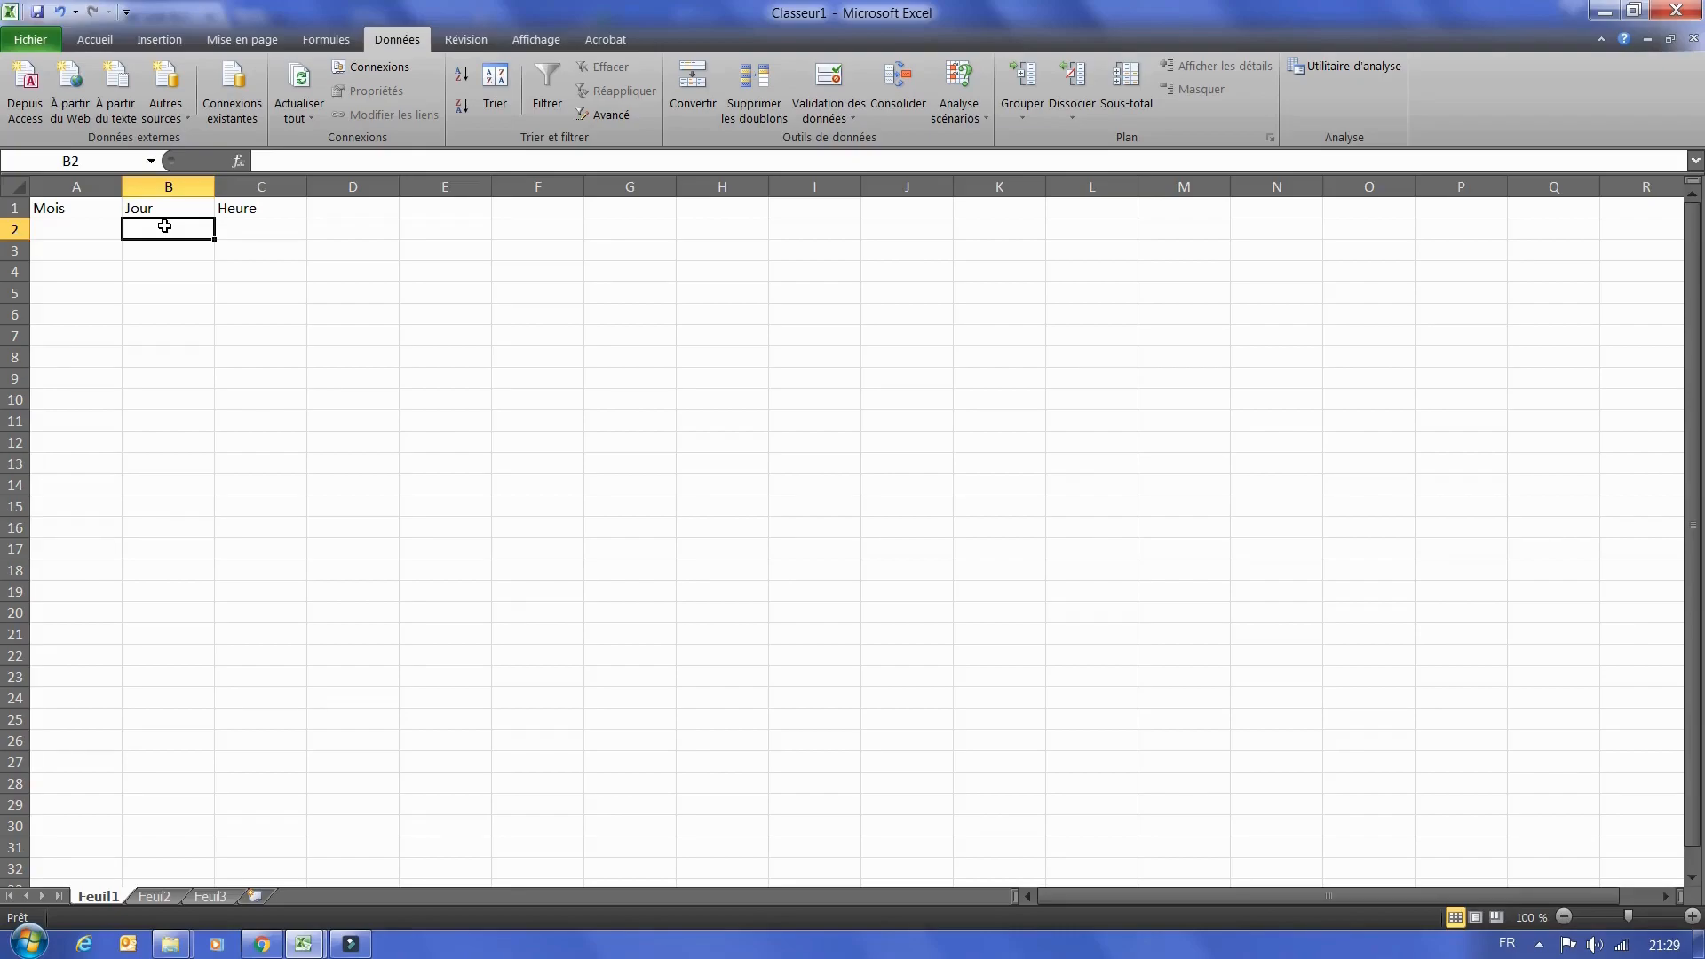
{"action": "left_click", "coordinate": [103, 225]}
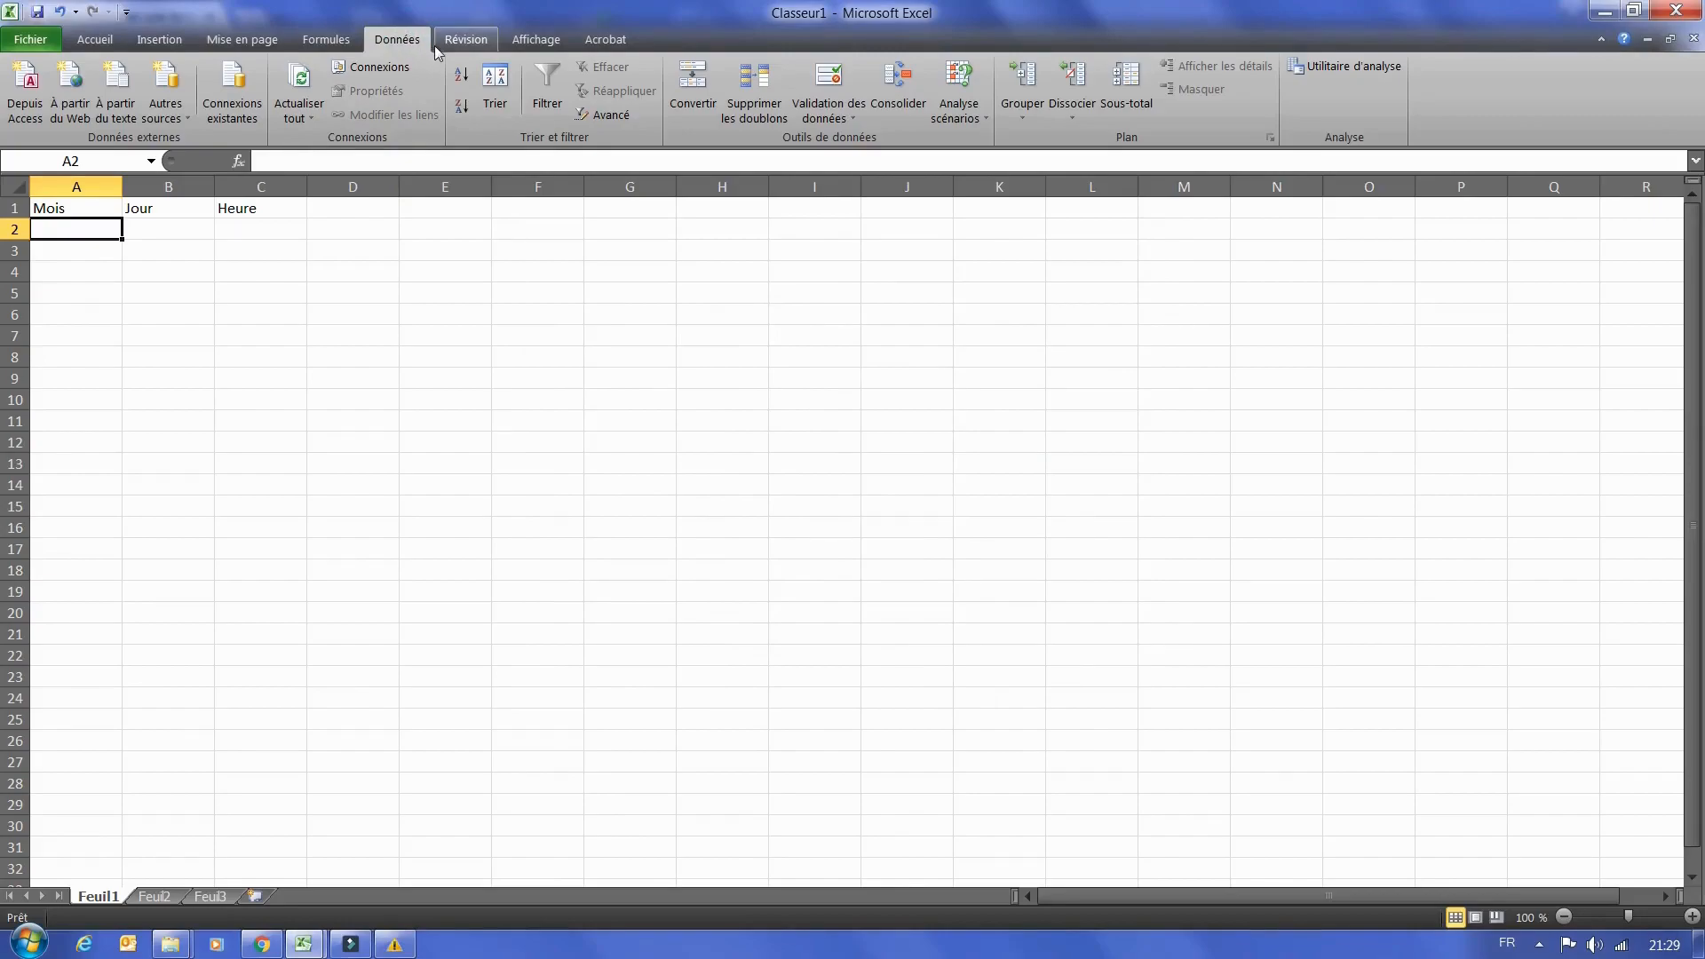
{"action": "left_click", "coordinate": [854, 117]}
{"action": "left_click", "coordinate": [857, 143]}
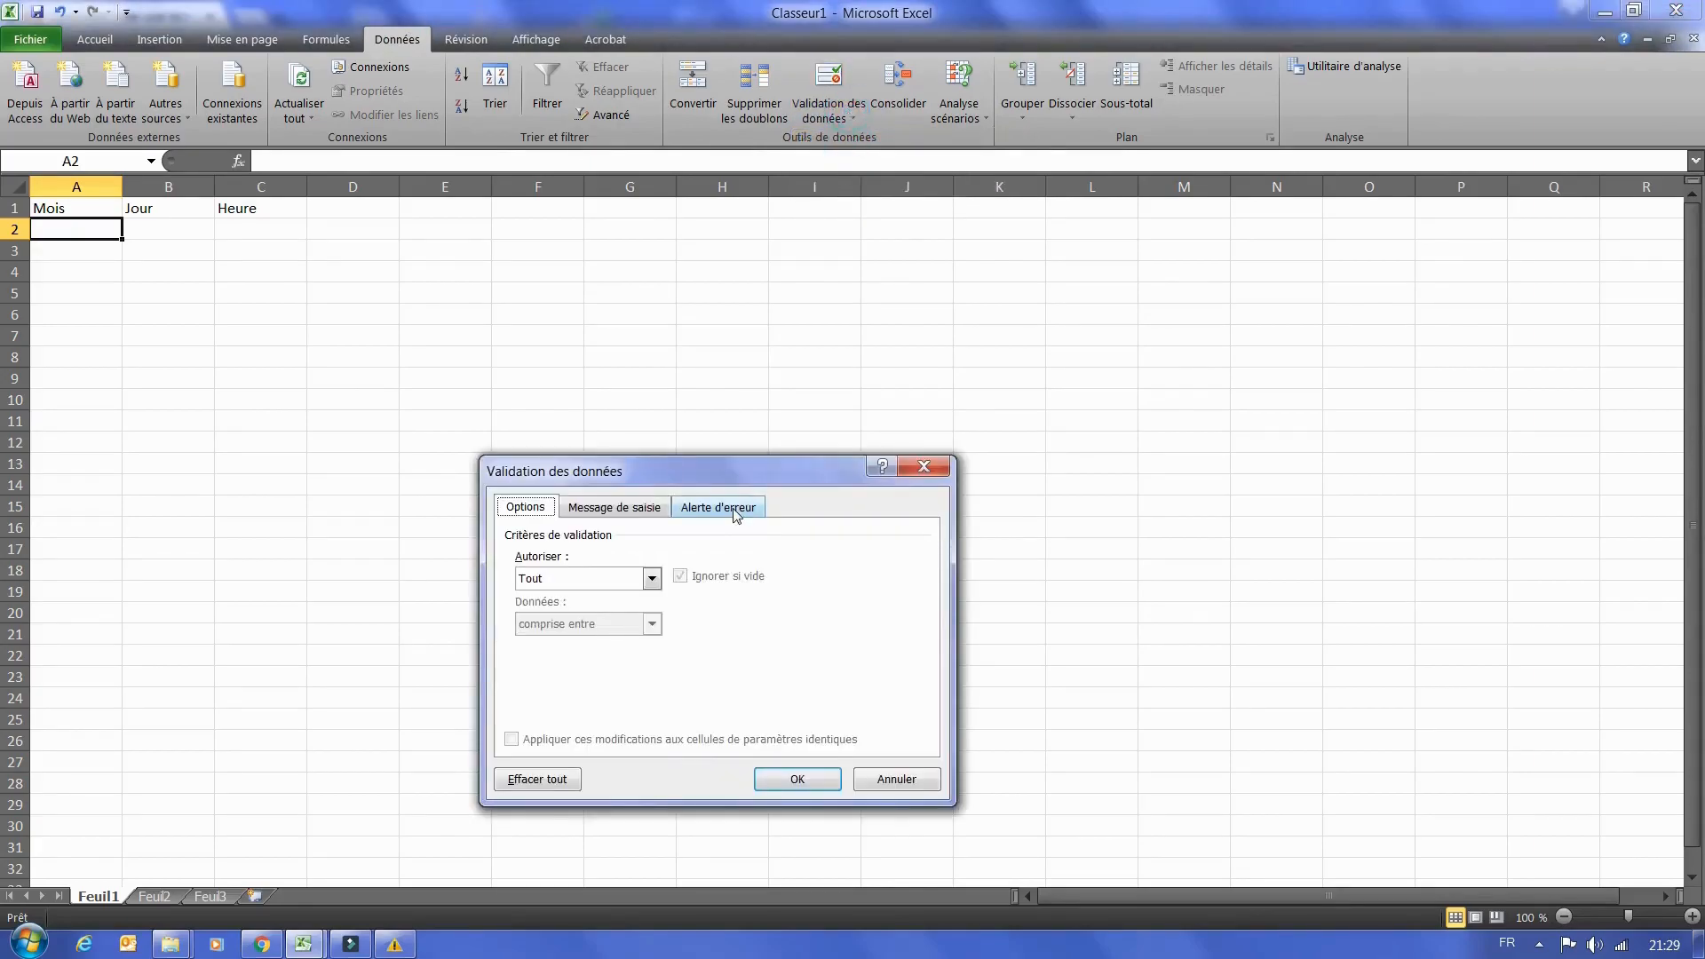
{"action": "left_click", "coordinate": [886, 780]}
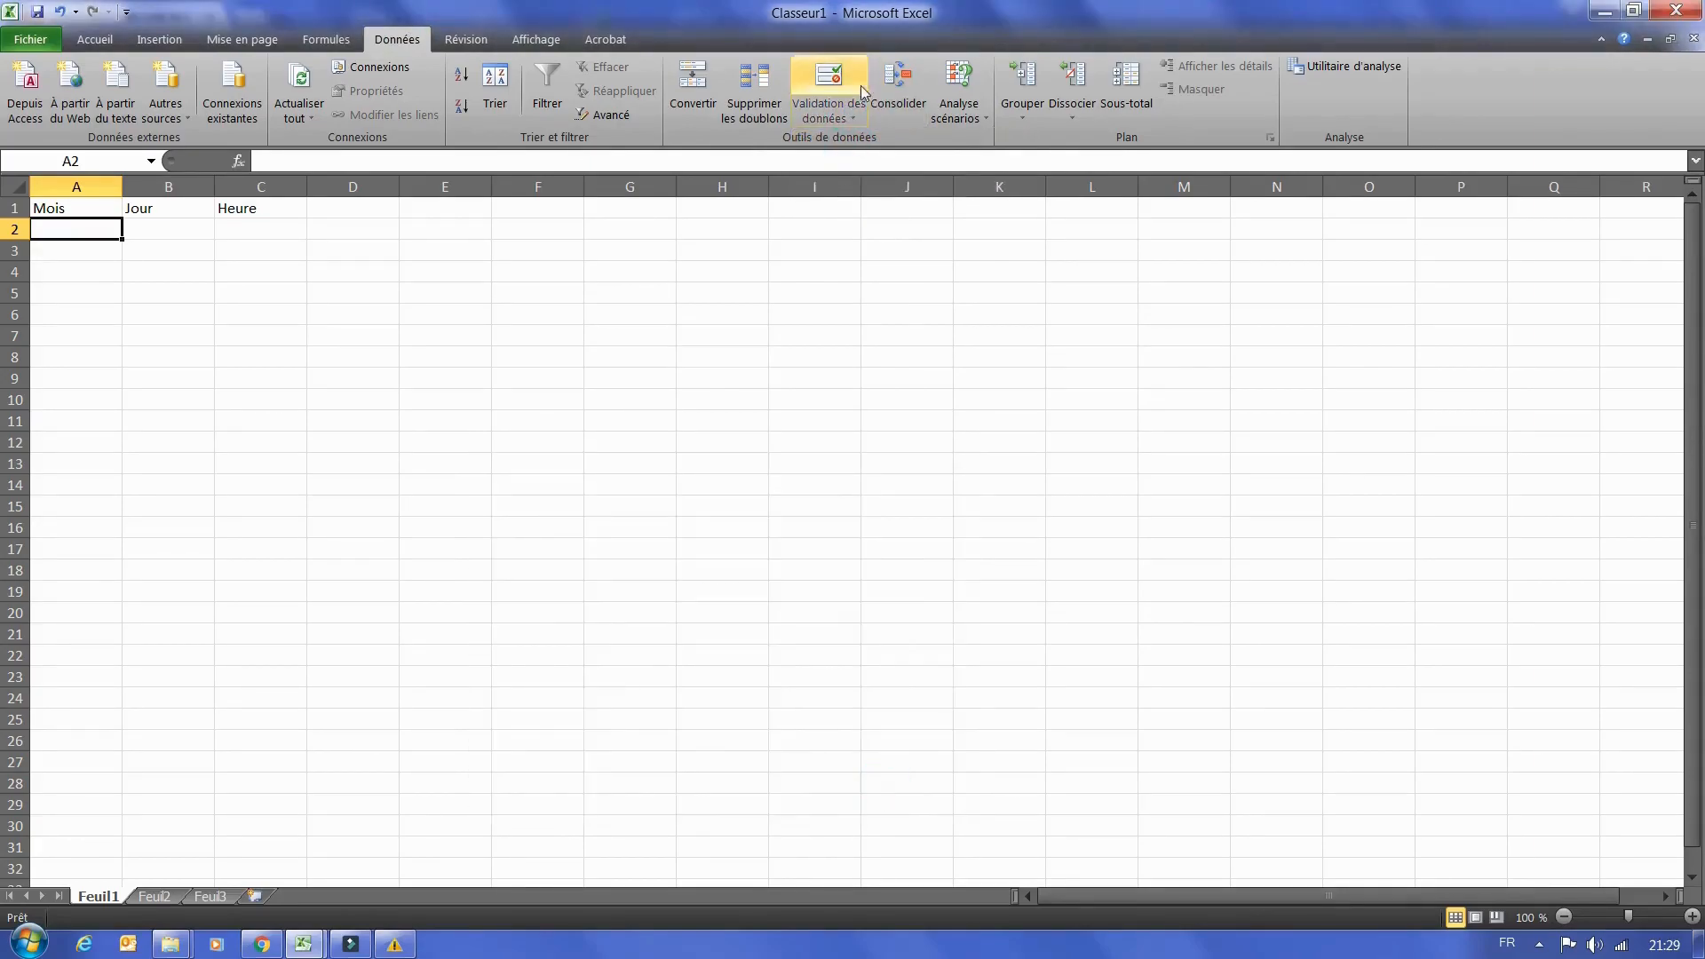
- Give cell A2 a drop-down list validation with the source Janvier;Février;Mars;Avril;Mai;Juin;Juillet;Aout;Septembre;Octobre;Novembre;Décembre, and check its entries
{"action": "left_click", "coordinate": [853, 118]}
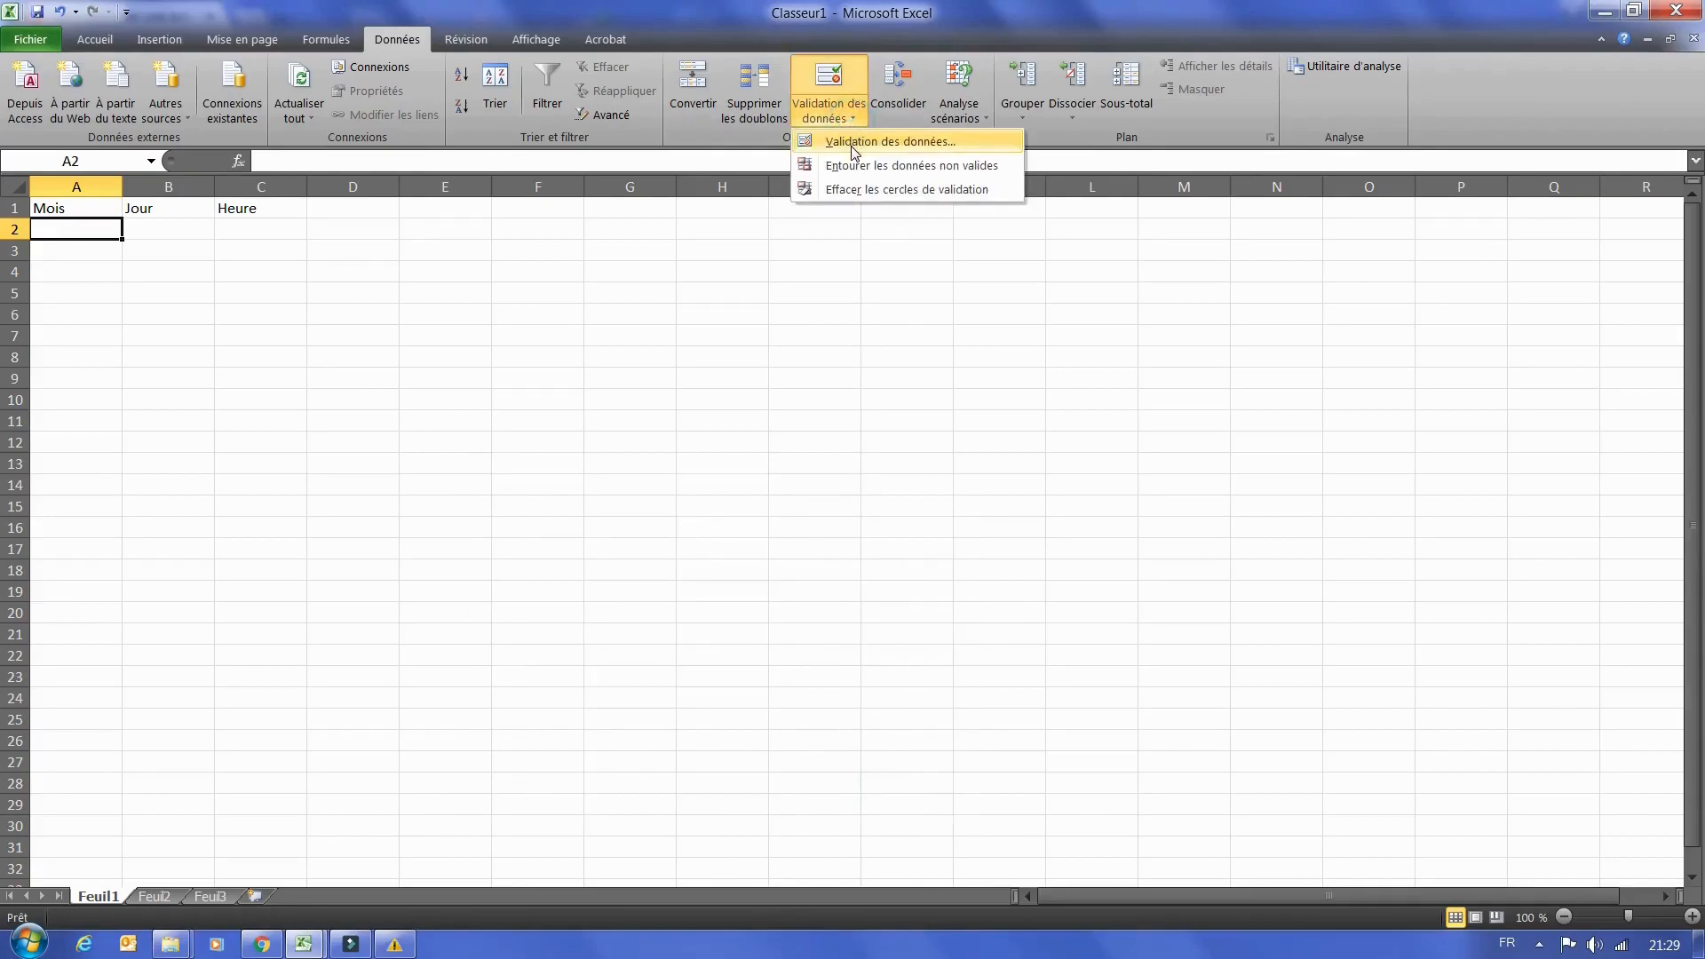
{"action": "left_click", "coordinate": [854, 144]}
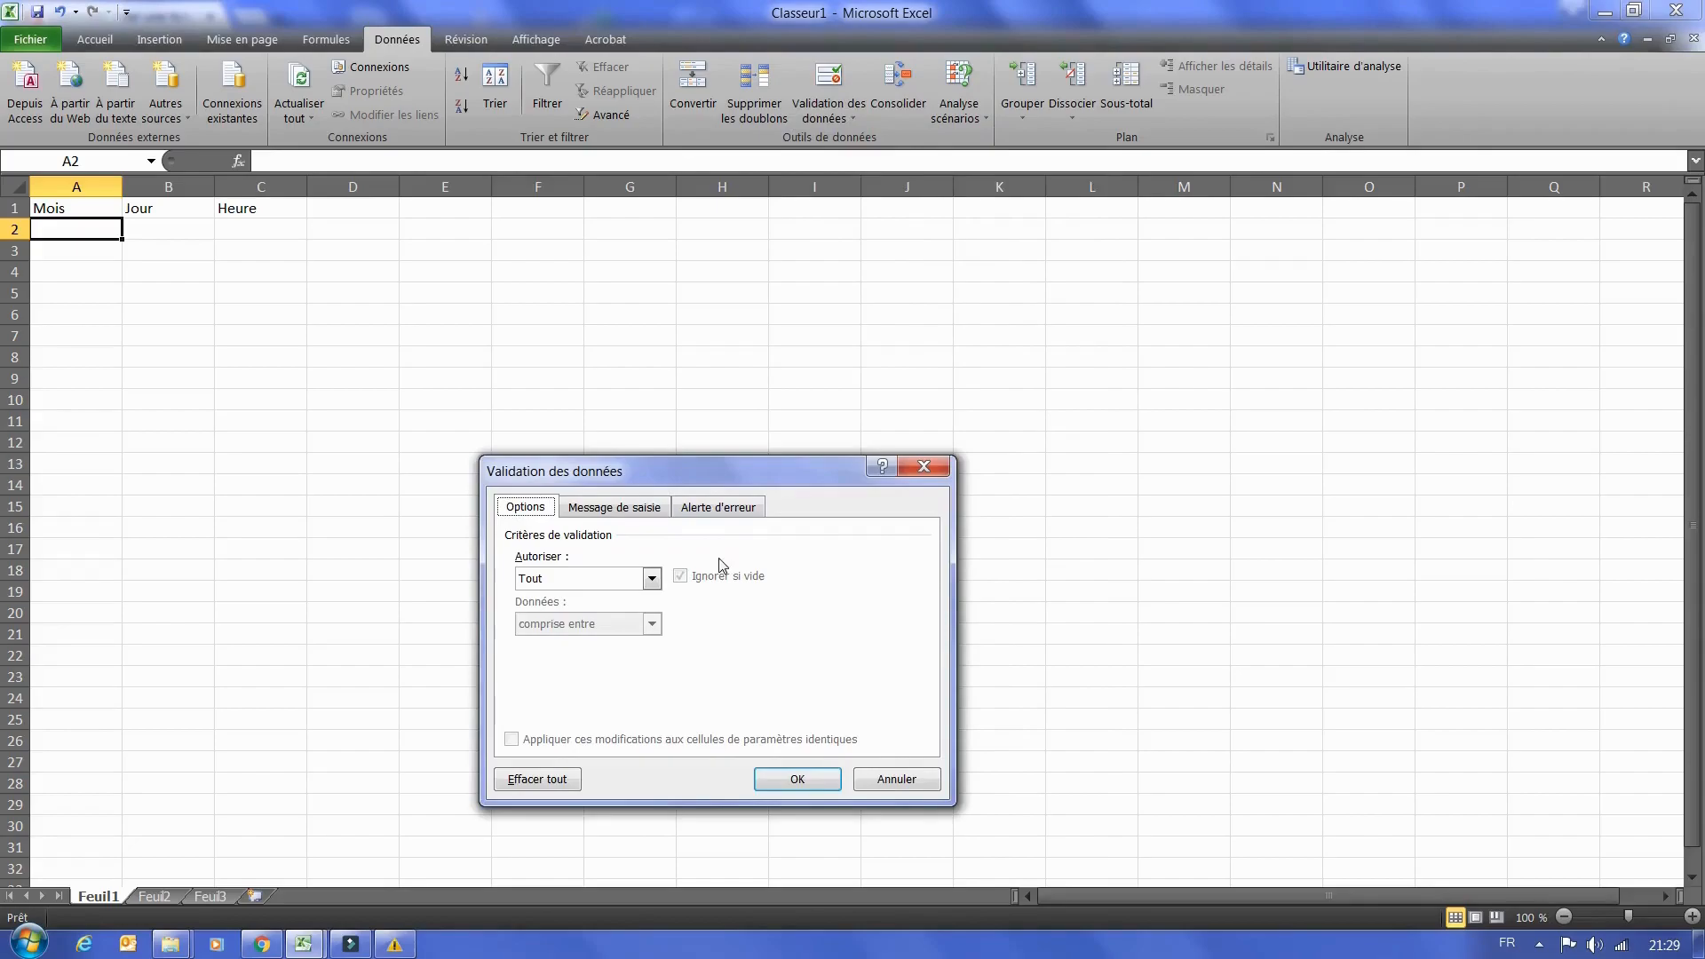
{"action": "left_click", "coordinate": [657, 578]}
{"action": "left_click", "coordinate": [611, 641]}
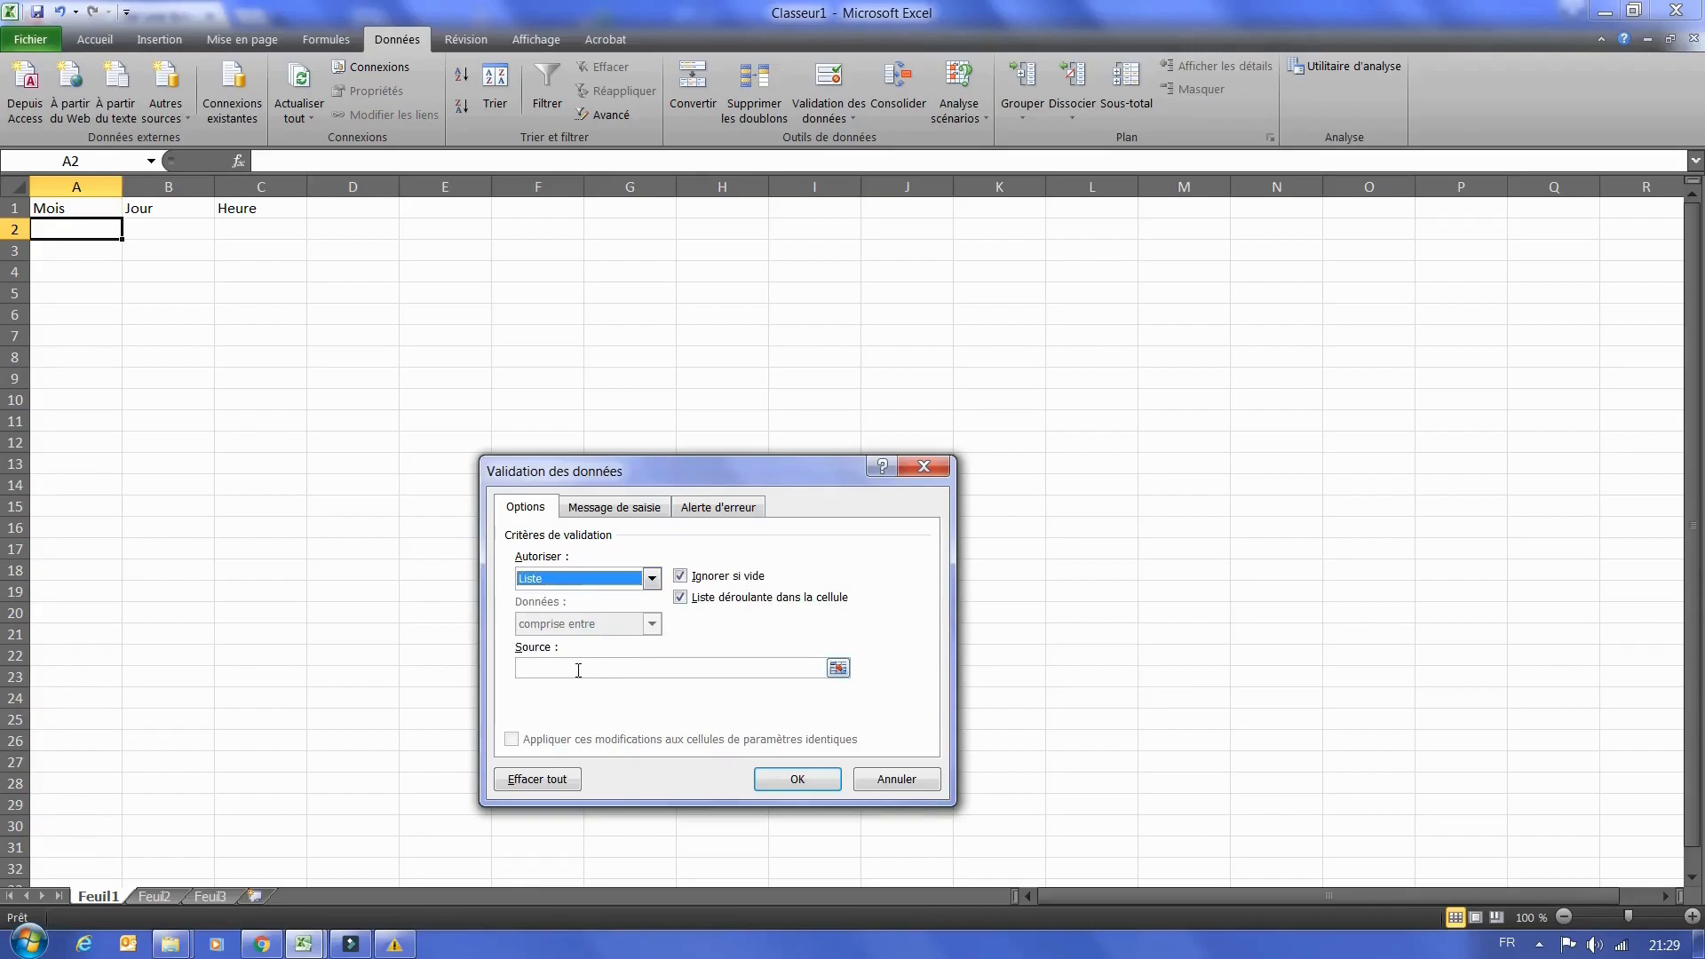
{"action": "left_click", "coordinate": [578, 670]}
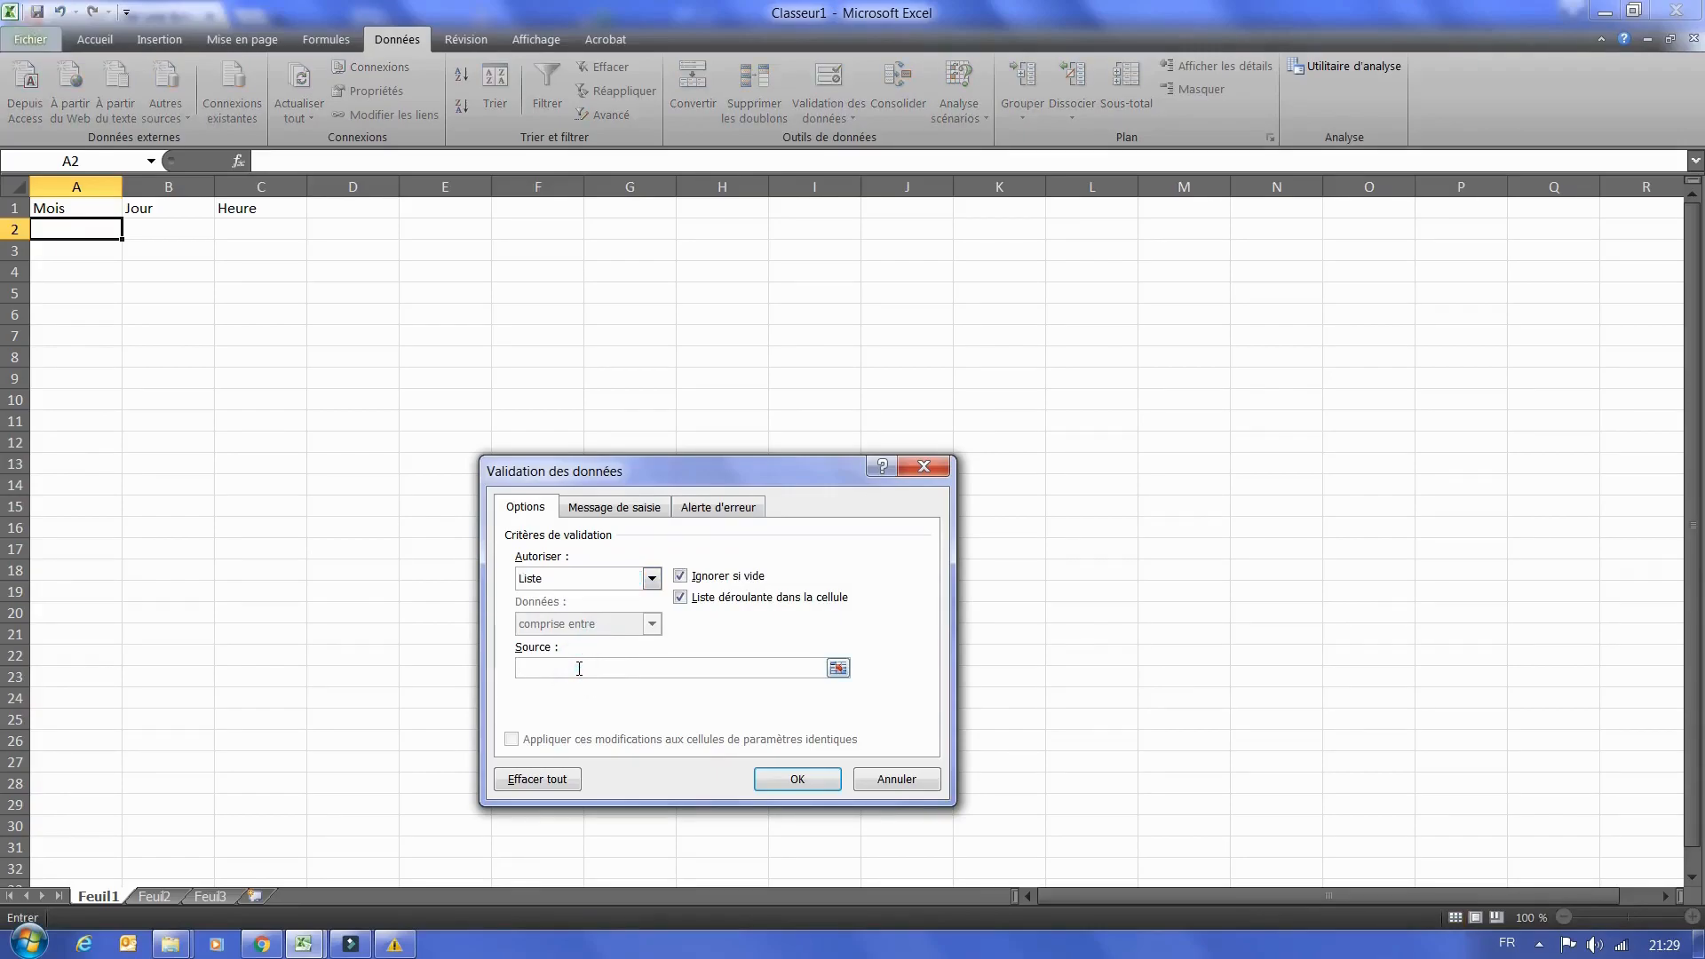
{"action": "type", "text": "Janvier;Février;Mars;Avril;Mai;Juin;Juillet;Aout;Se"}
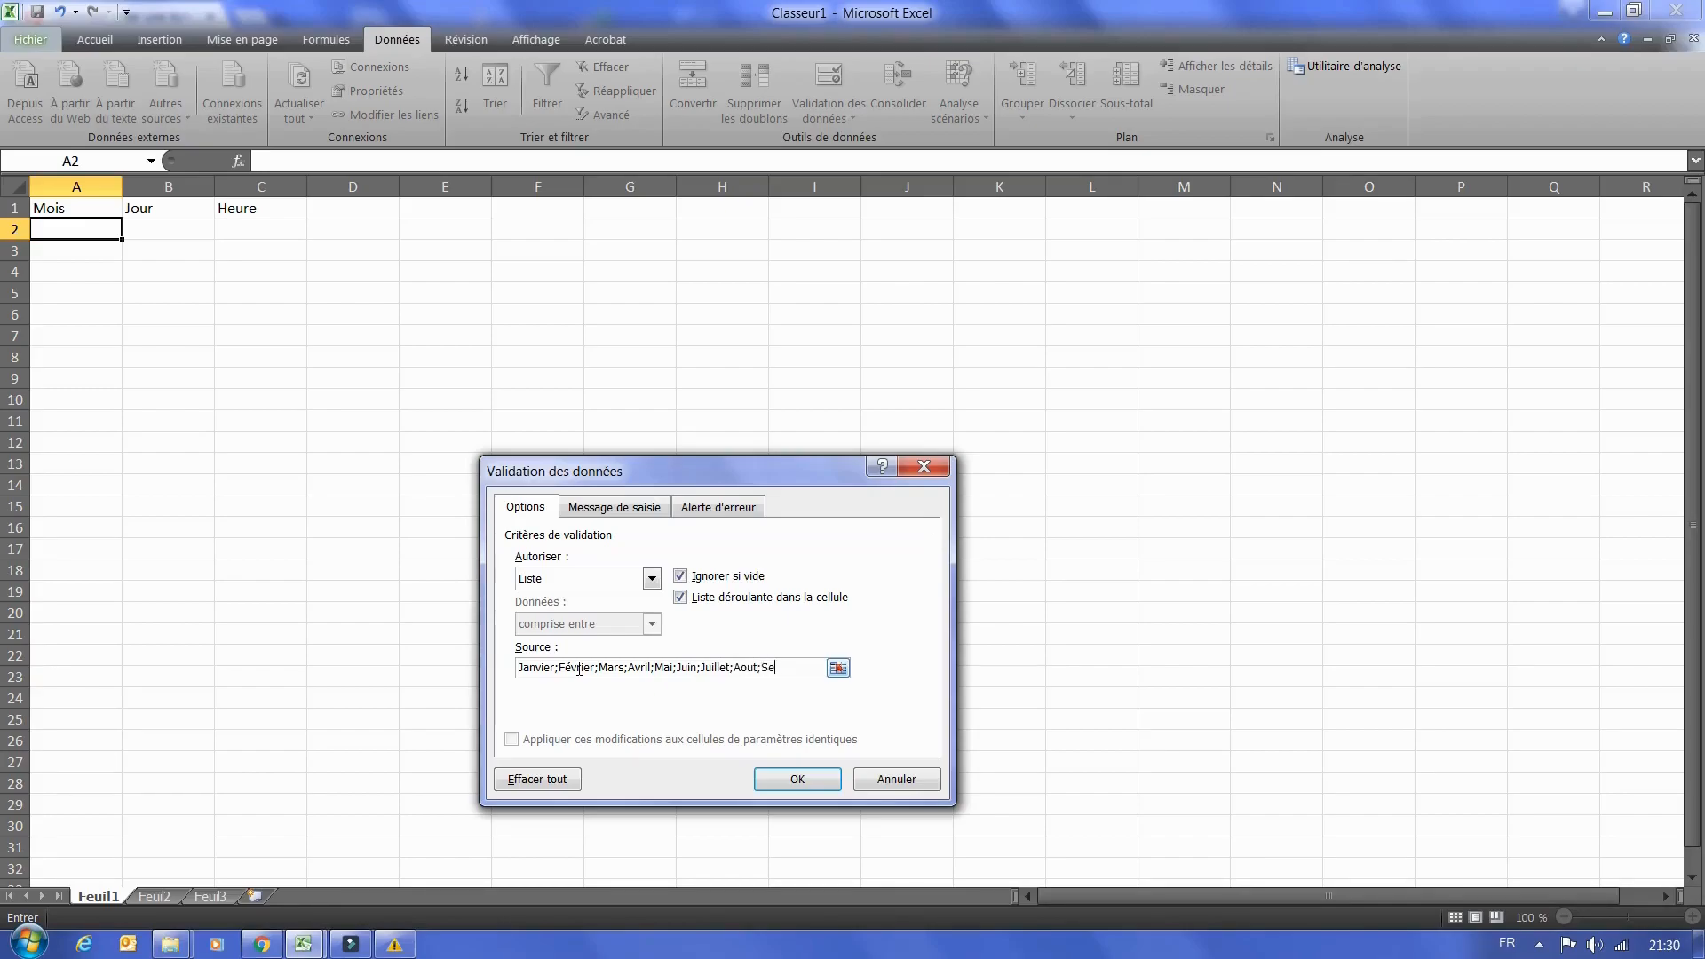
{"action": "type", "text": "ptembre; Octo"}
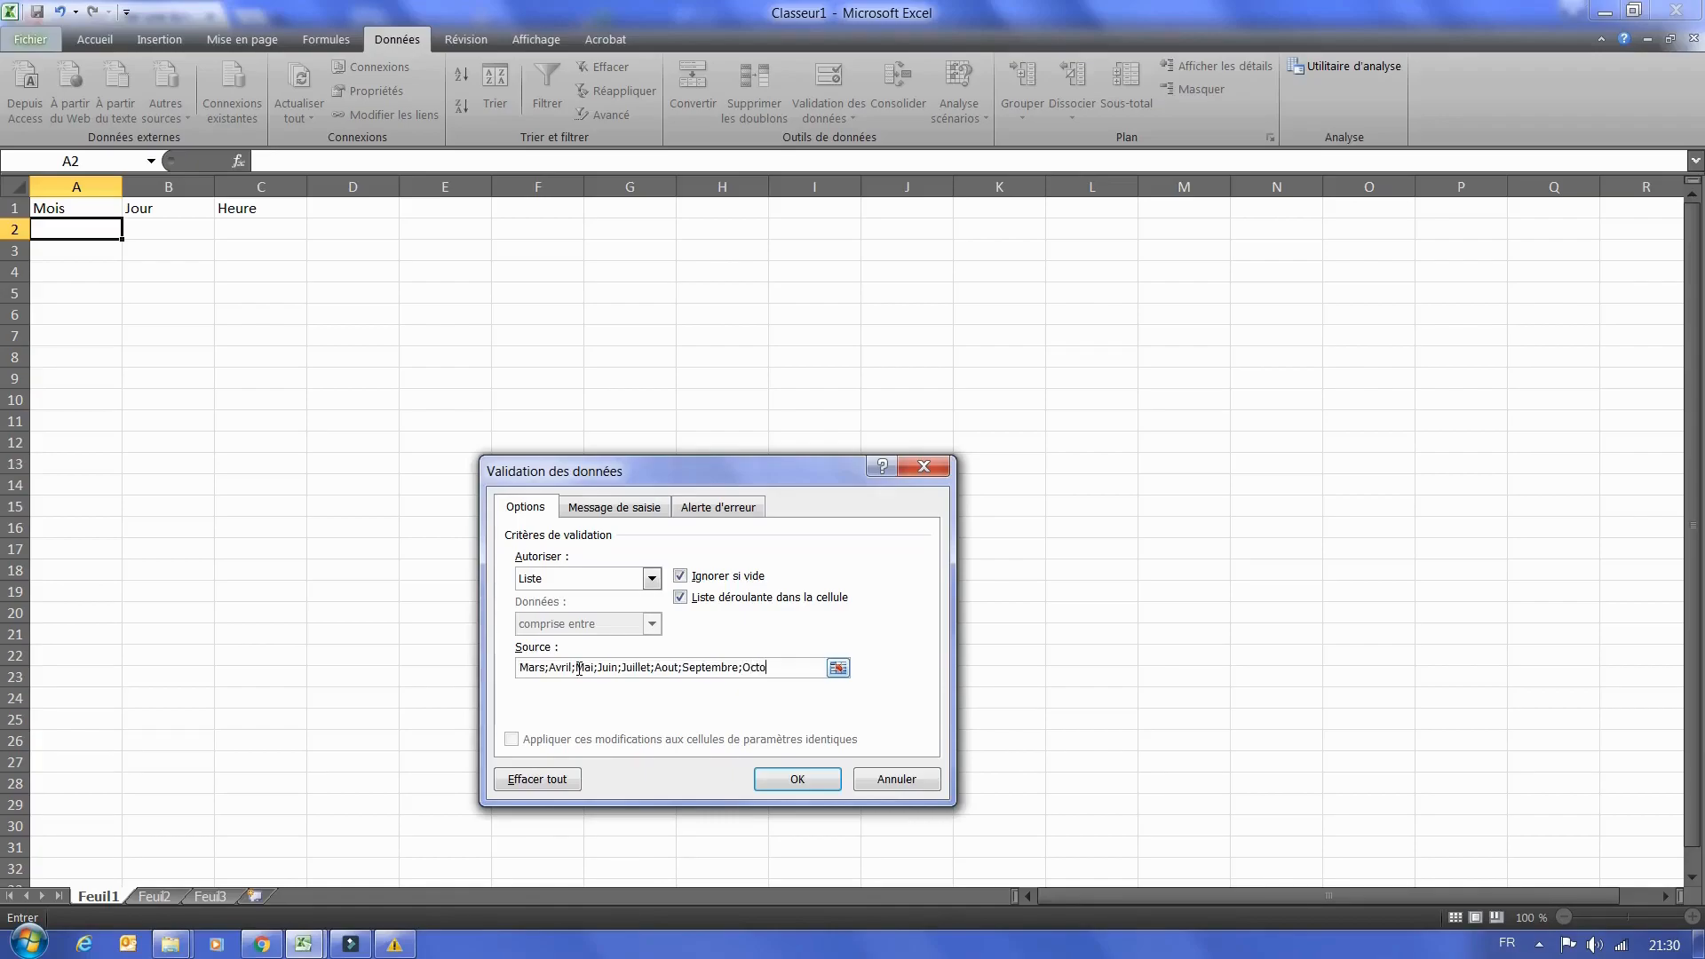
{"action": "type", "text": "bre;Novembre;Décembre"}
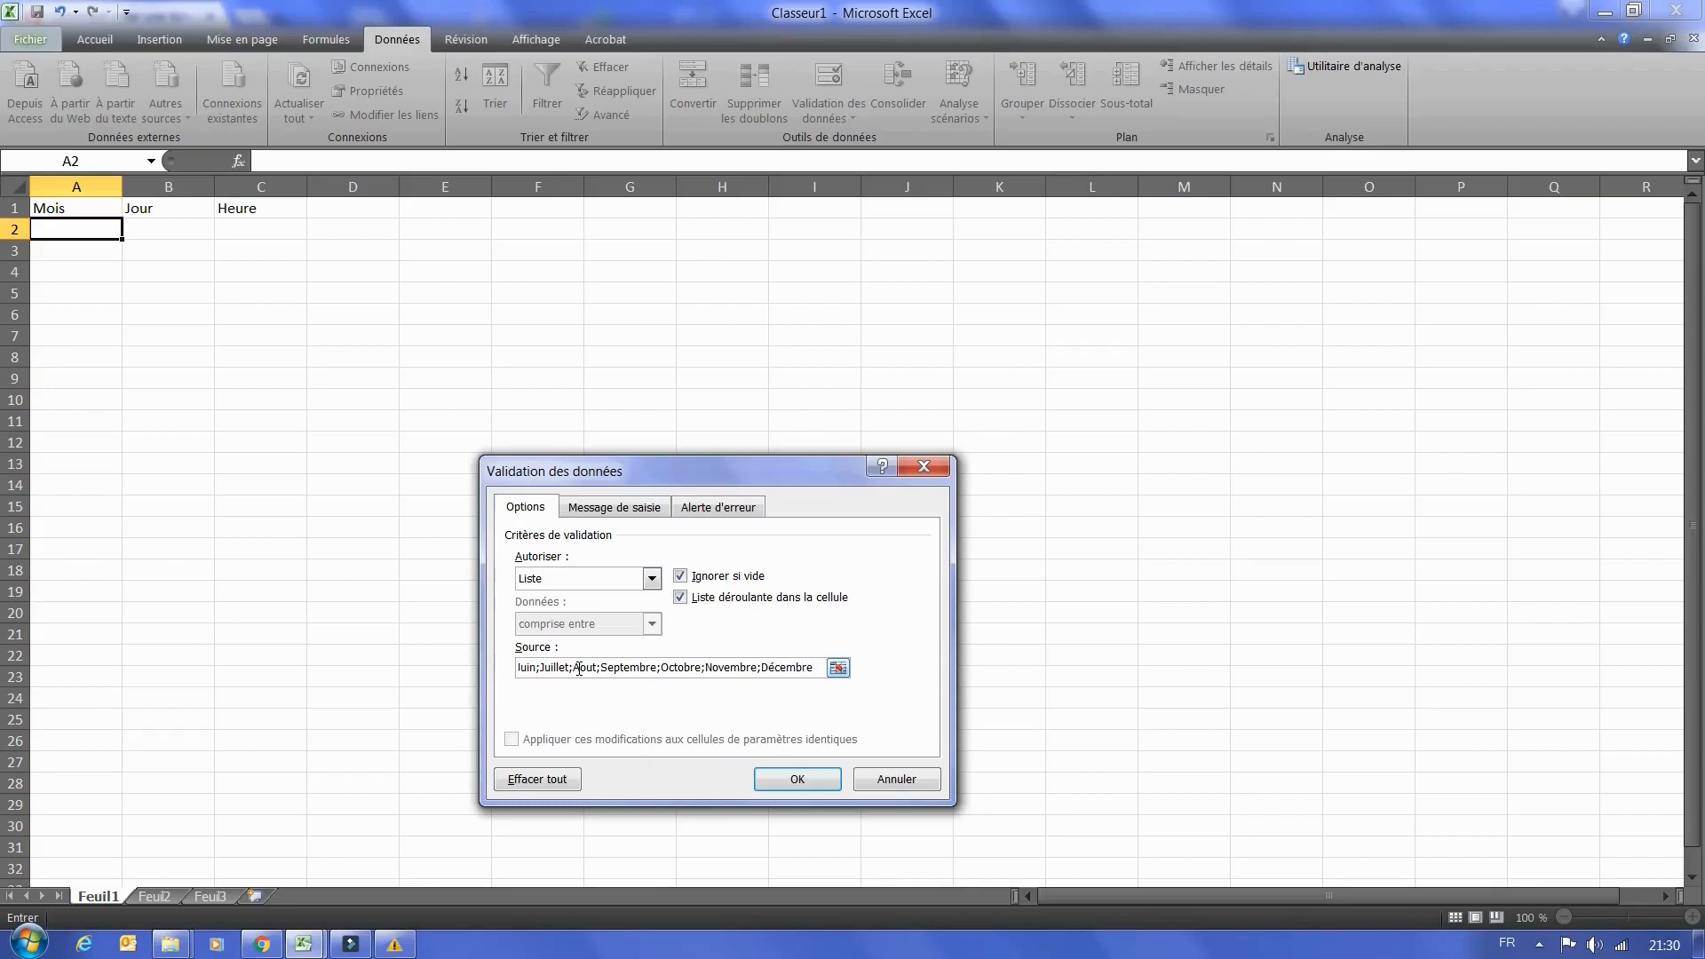
{"action": "left_click", "coordinate": [781, 775]}
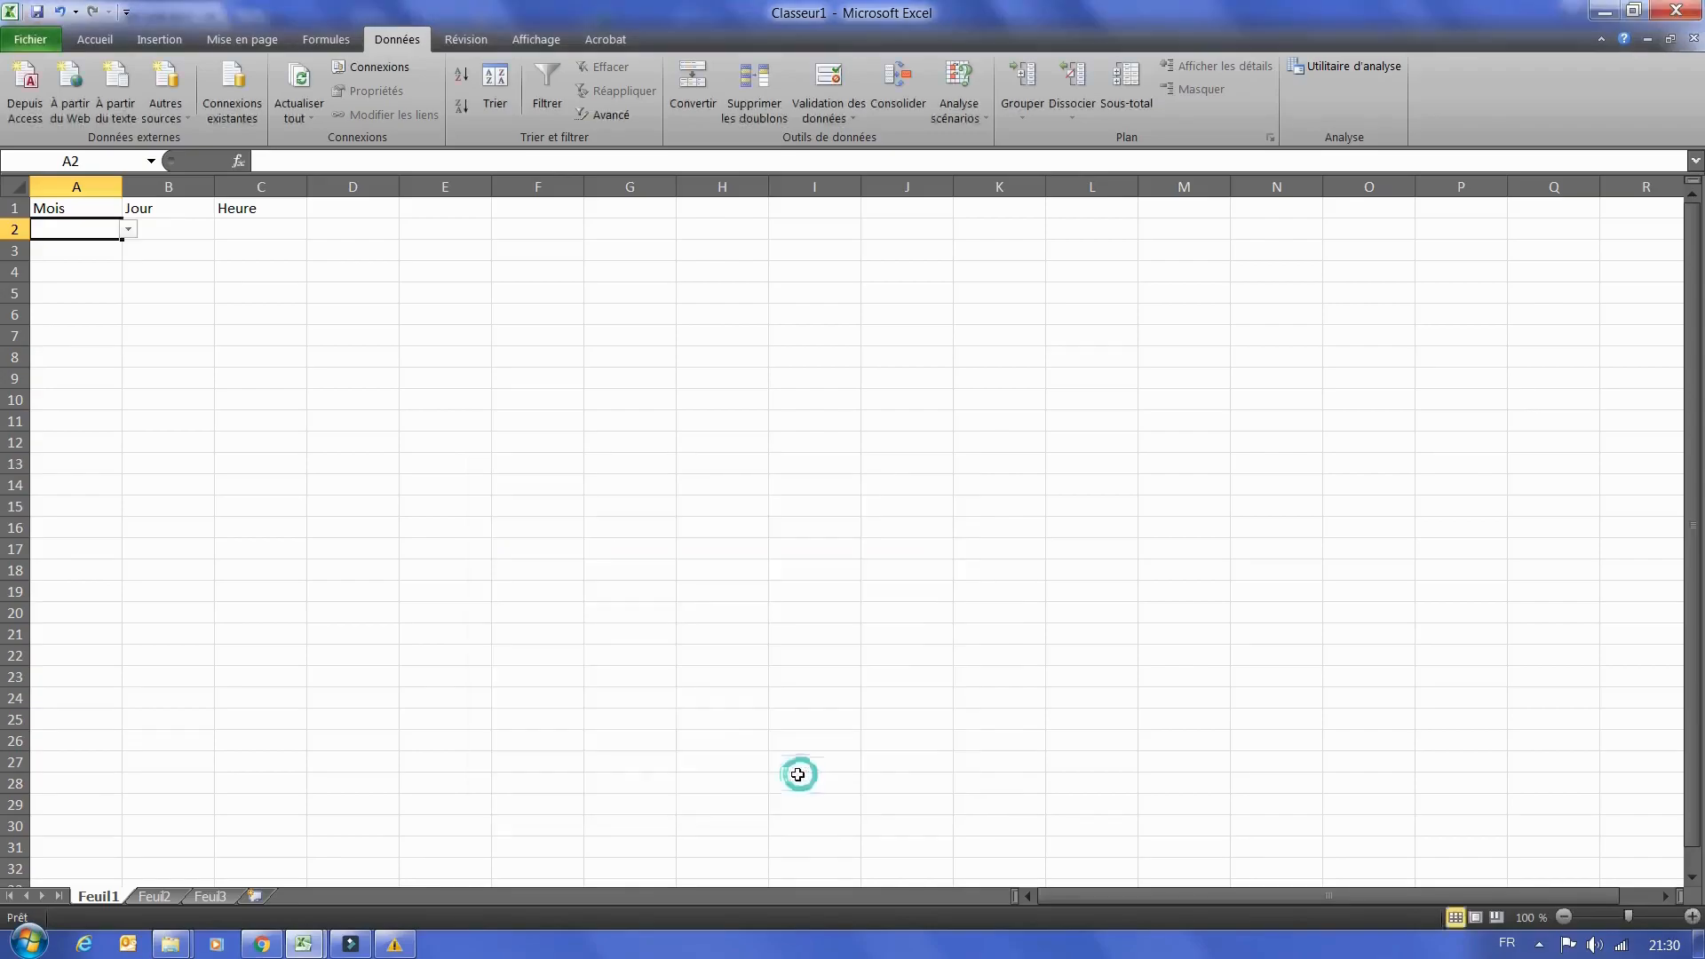
{"action": "left_click", "coordinate": [129, 229]}
{"action": "left_click_drag", "start_coordinate": [131, 283], "coordinate": [130, 325]}
{"action": "scroll", "coordinate": [130, 286], "scroll_direction": "up", "scroll_amount": 1}
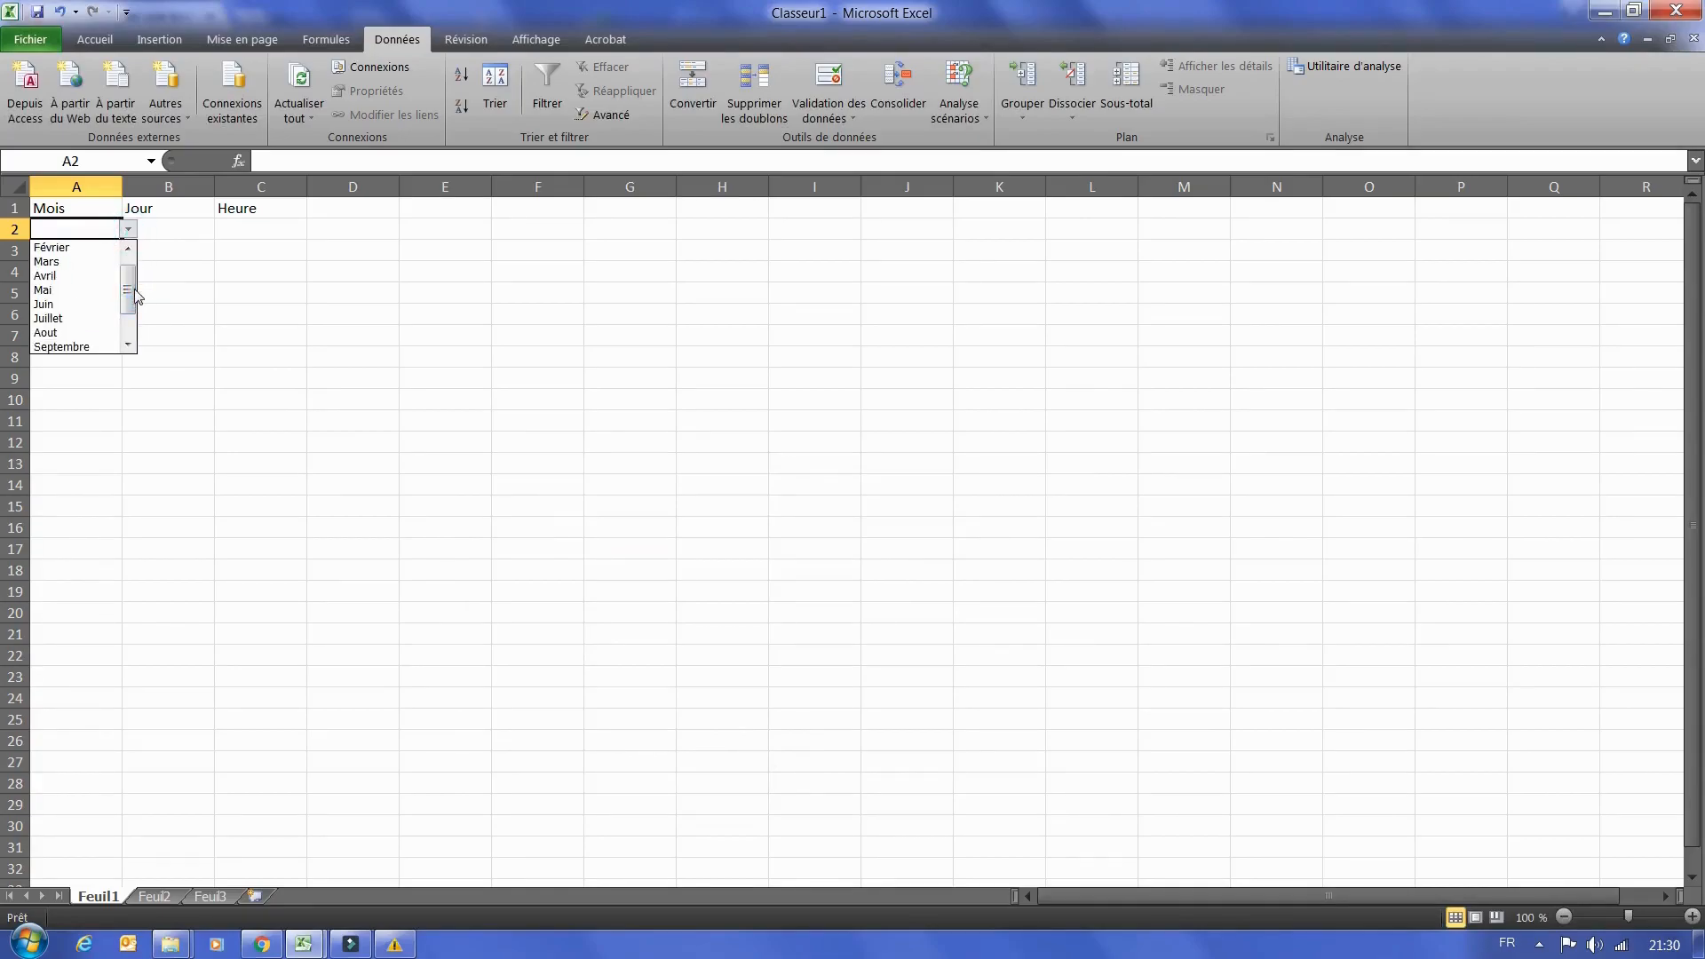
{"action": "left_click", "coordinate": [182, 253]}
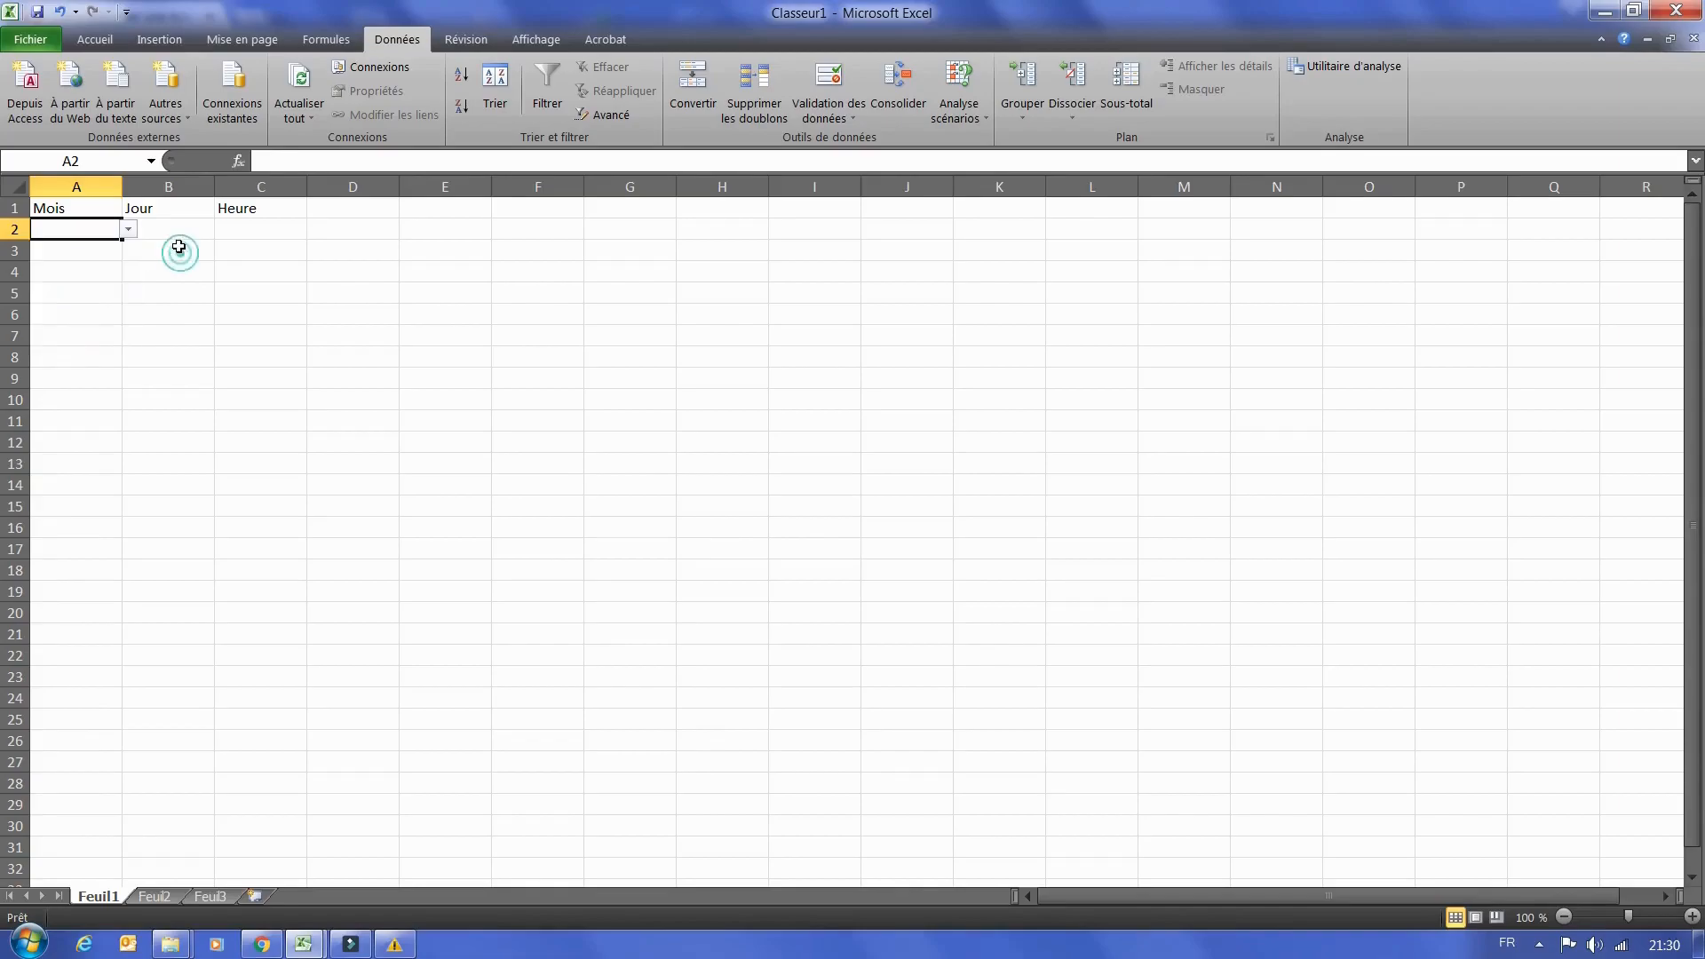
- Give cell B2 a drop-down list validation with the source Samedi;Dimanche;Lundi;Mardi;Mercredi;Jeudi;Vendredi, and check its entries
{"action": "left_click", "coordinate": [174, 233]}
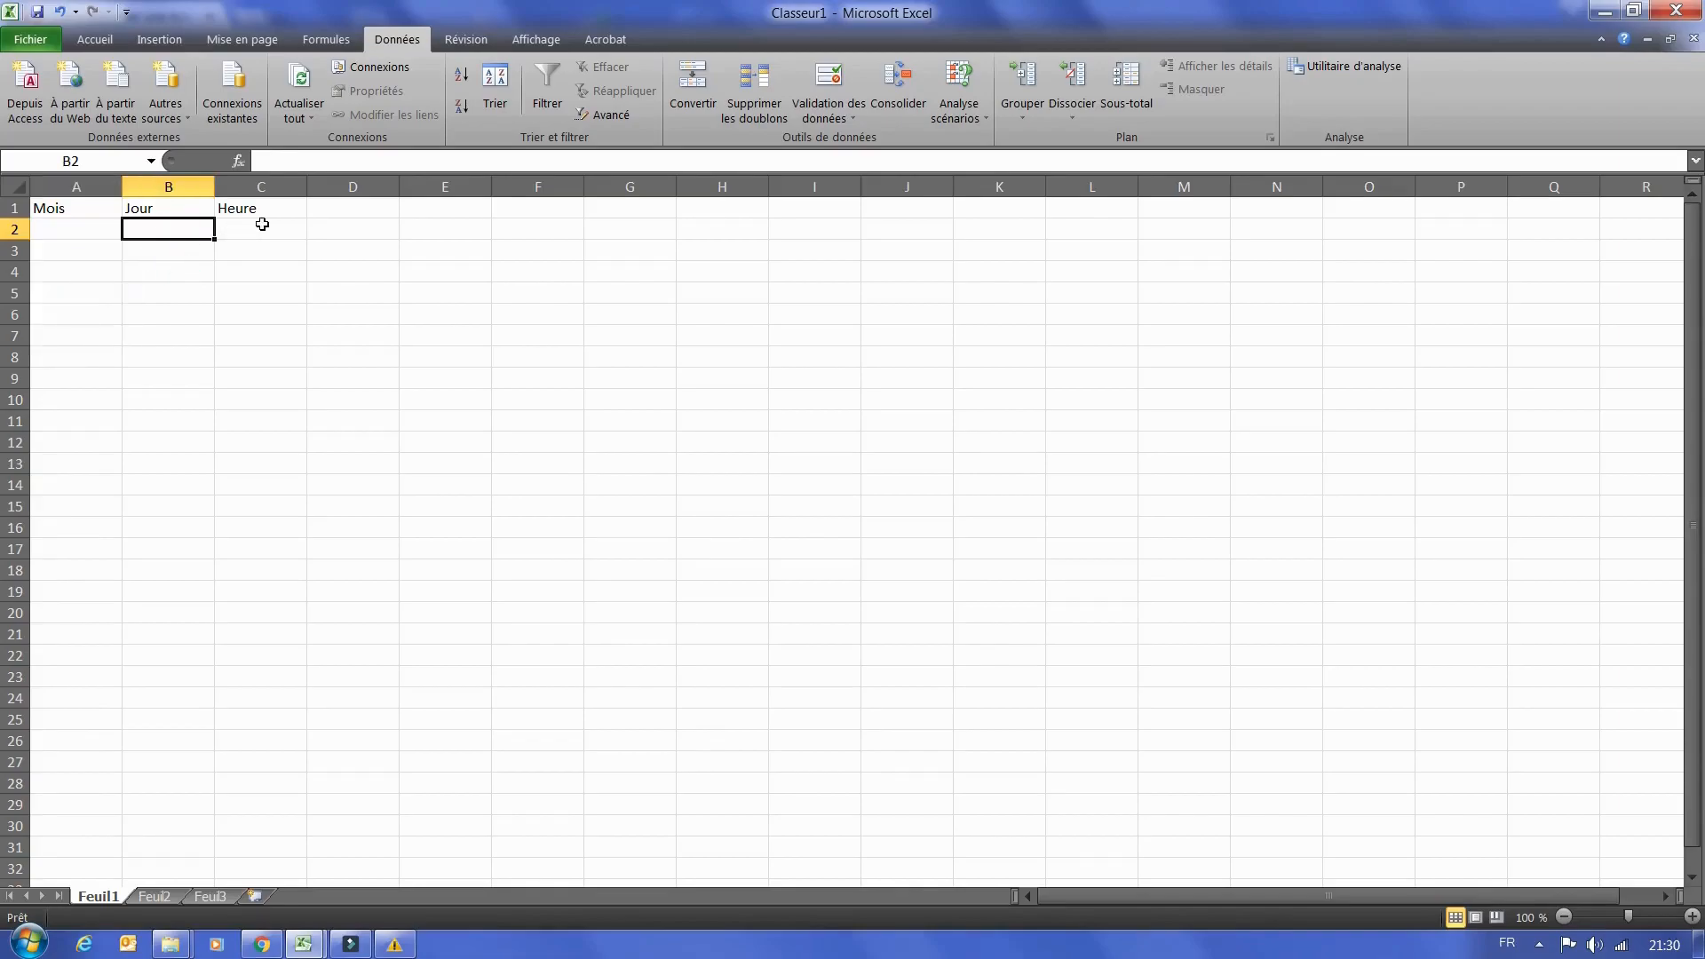
{"action": "left_click", "coordinate": [838, 120]}
{"action": "left_click", "coordinate": [846, 140]}
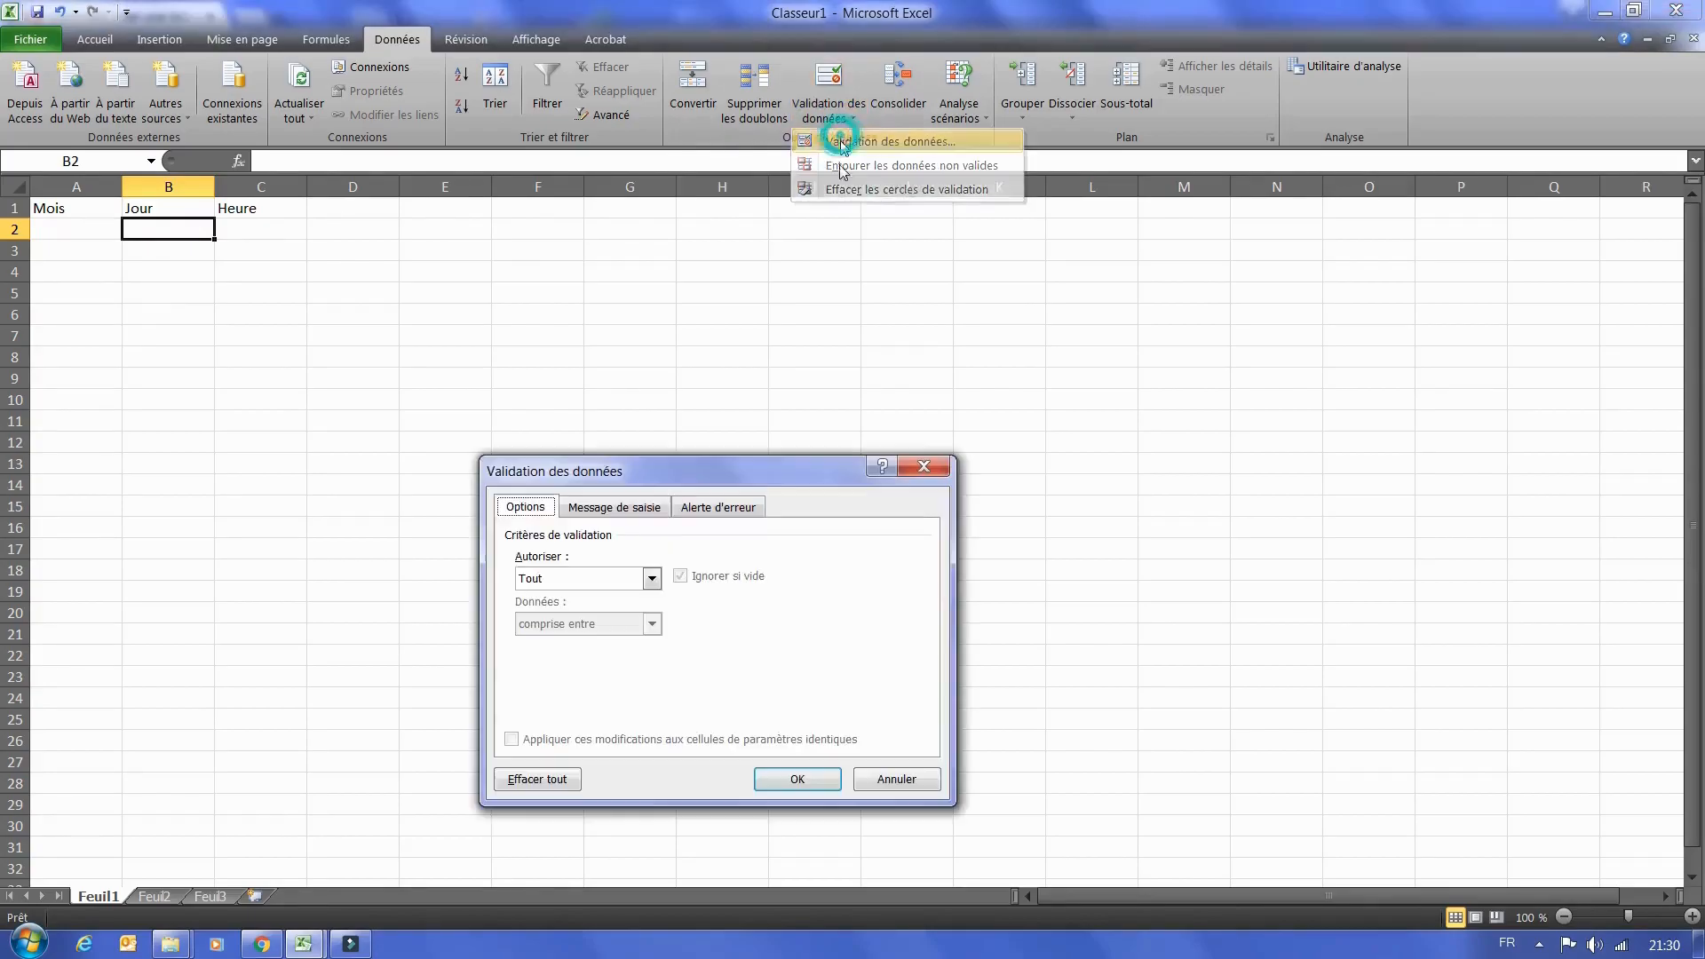
{"action": "left_click", "coordinate": [604, 578]}
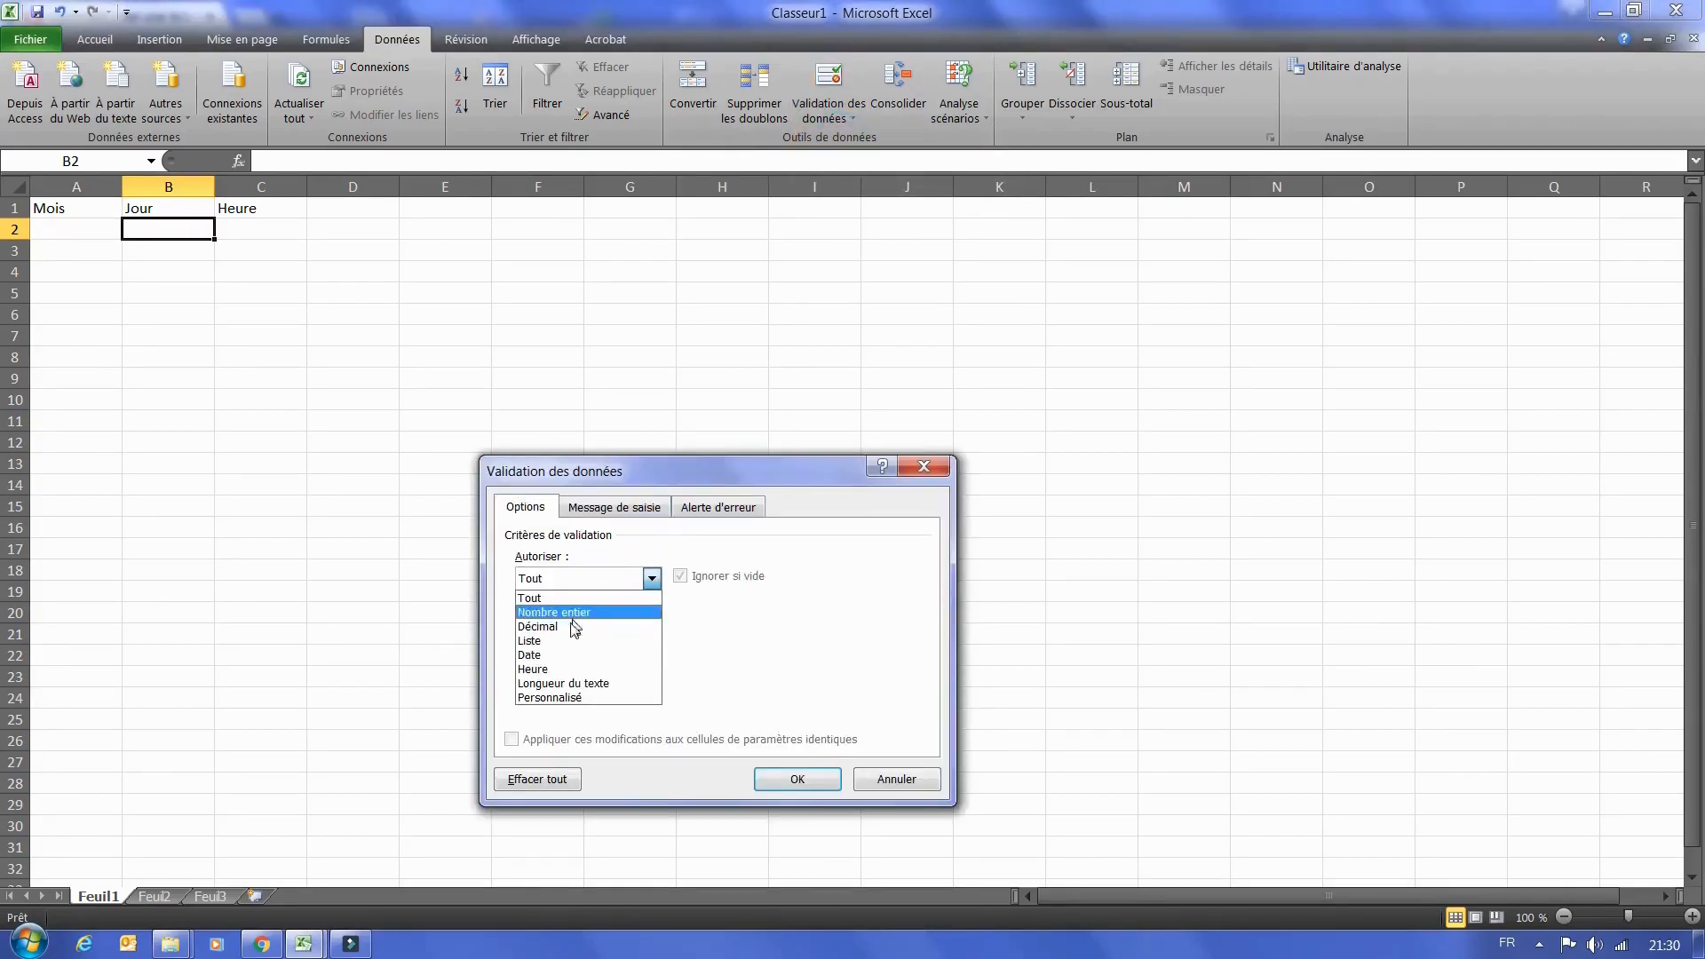
{"action": "left_click", "coordinate": [554, 642]}
{"action": "left_click", "coordinate": [590, 665]}
{"action": "type", "text": "Samedi;"}
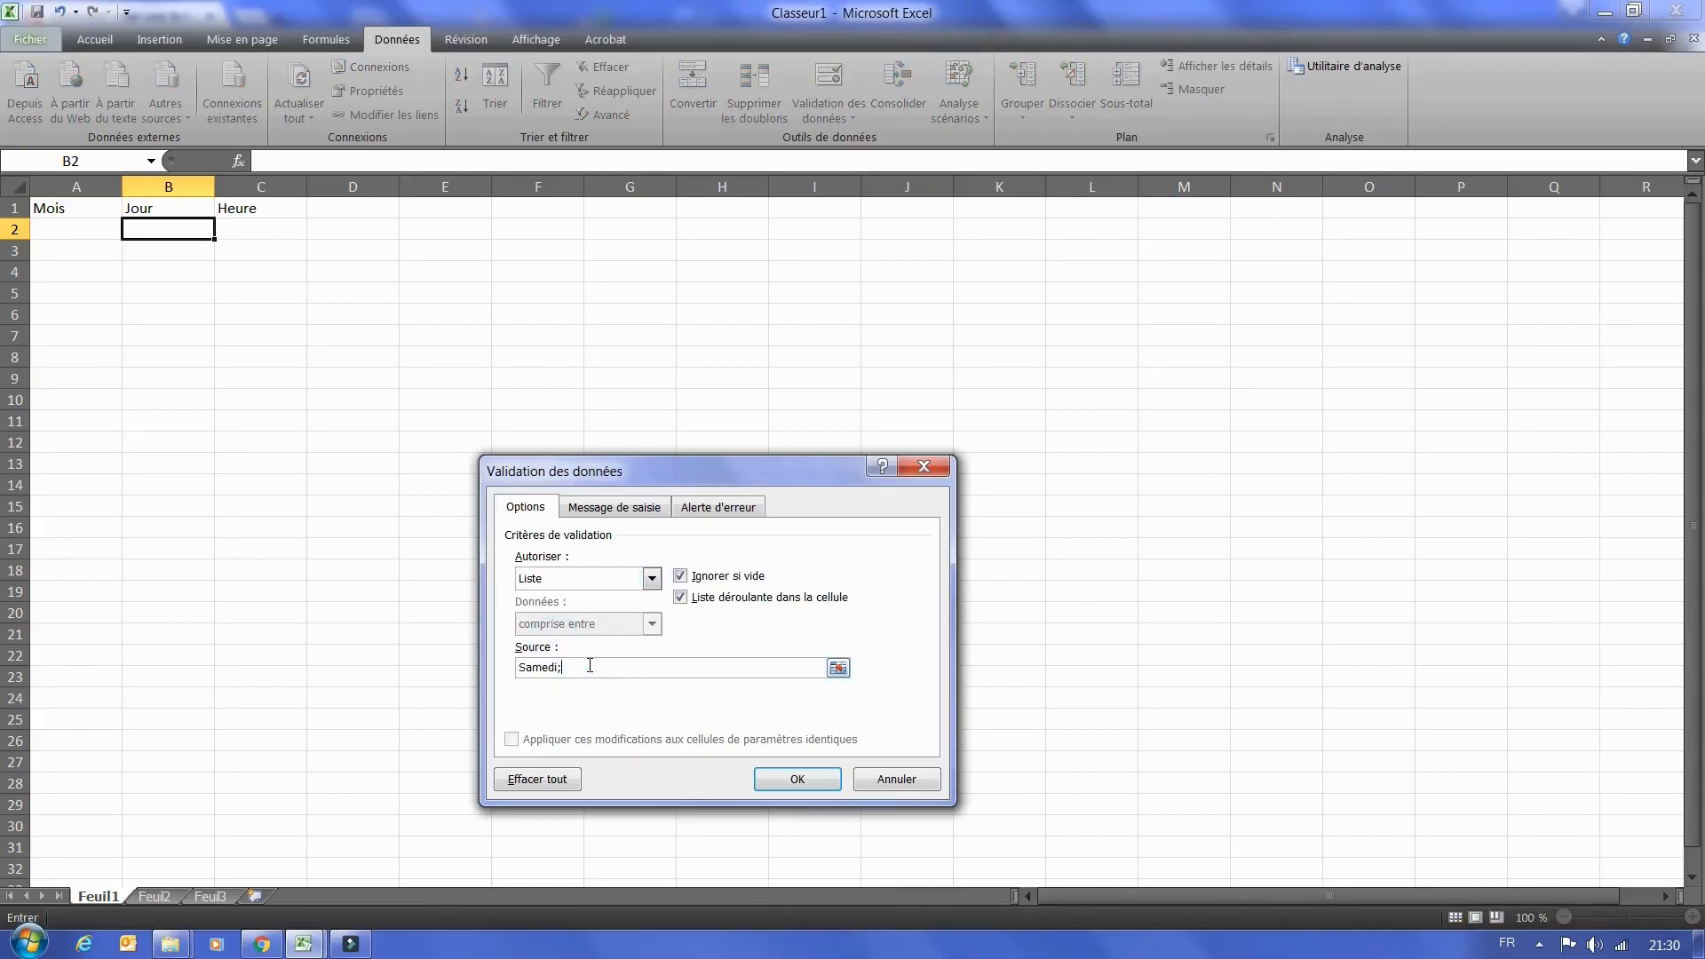
{"action": "type", "text": "Dimanche;Lundi;Mardi;Mercredi;Jeudi;Vendredi"}
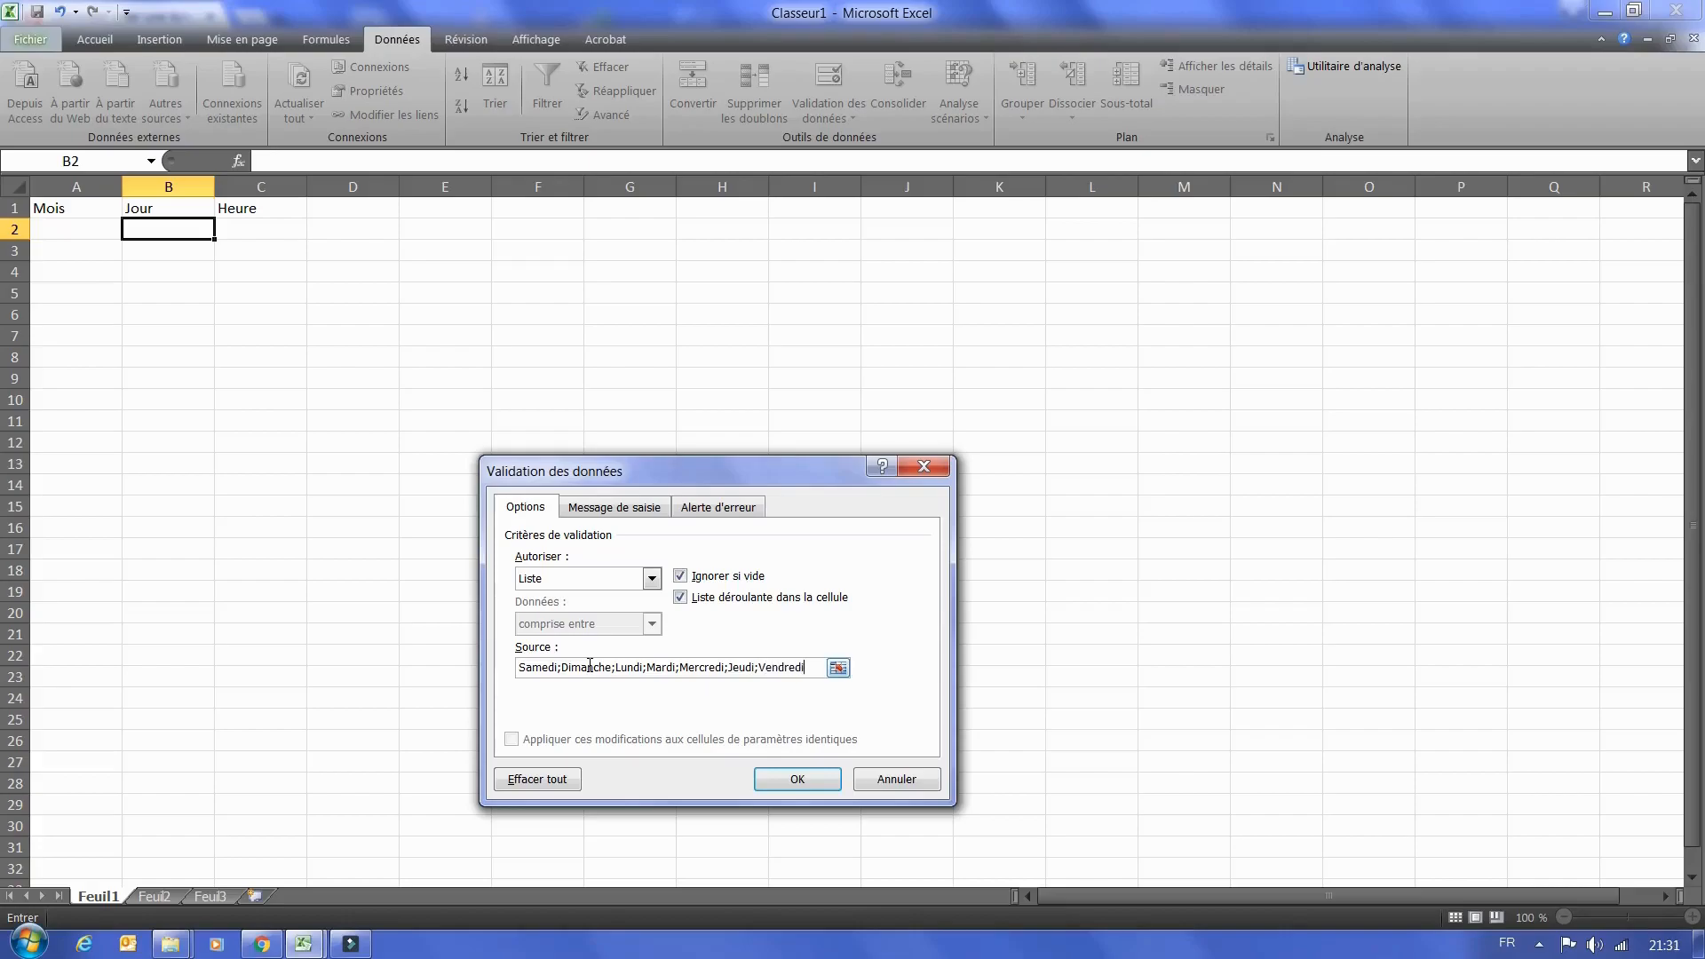
{"action": "left_click", "coordinate": [783, 772]}
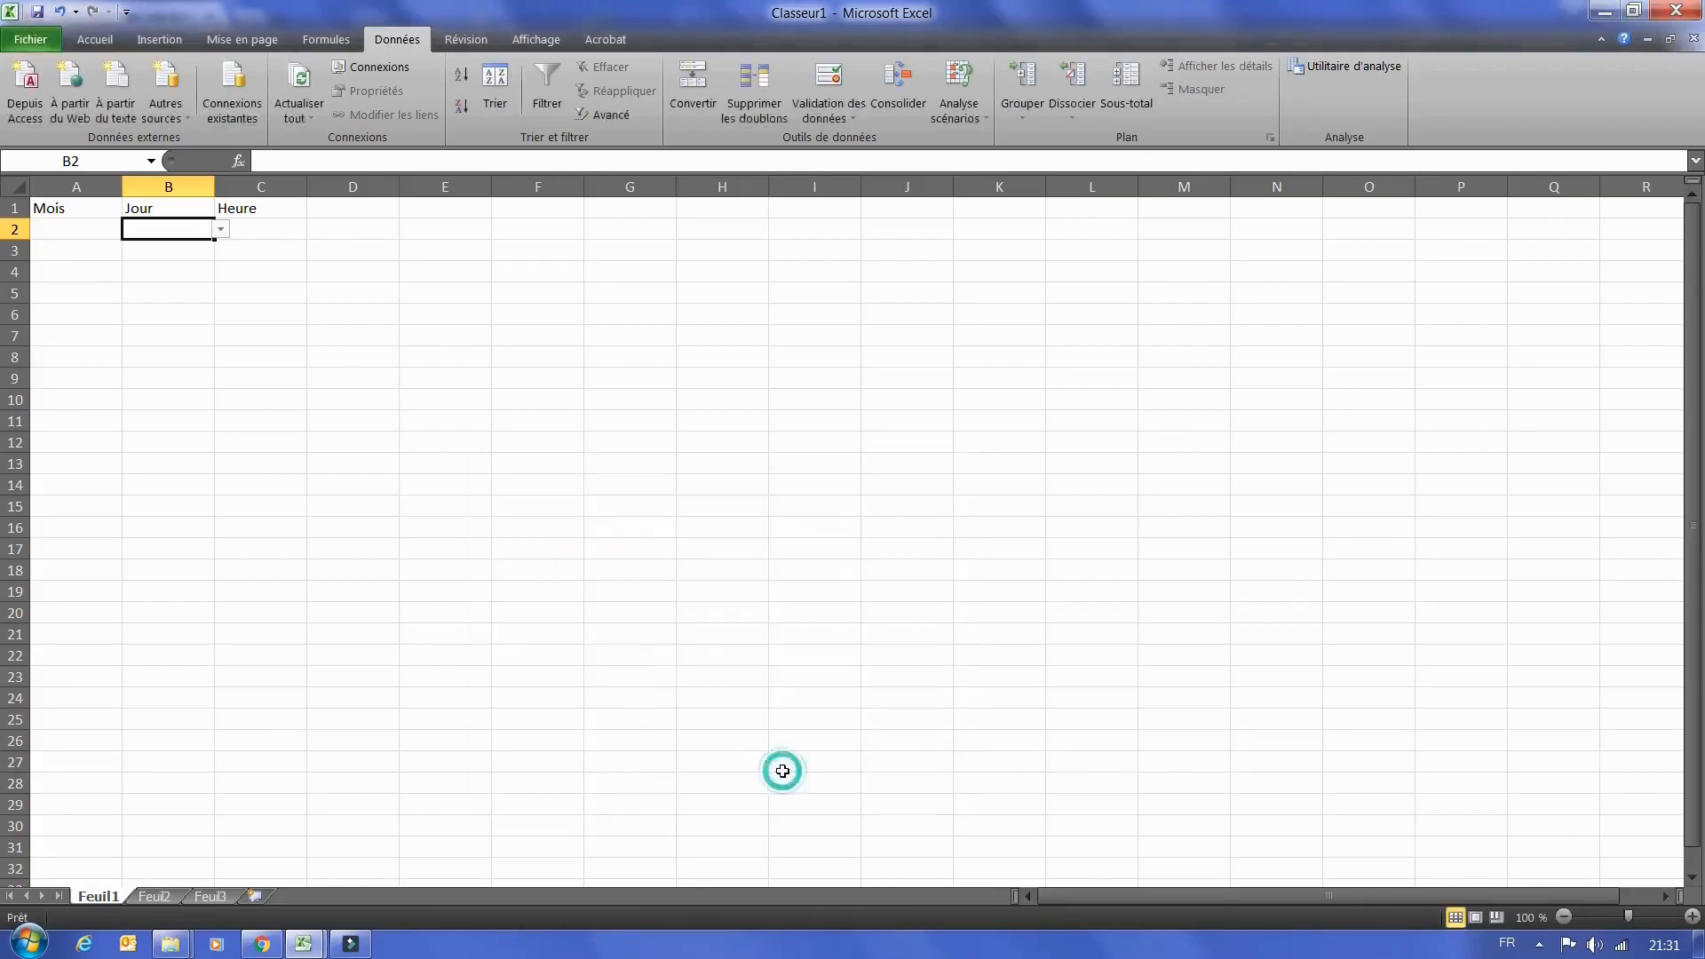
{"action": "left_click", "coordinate": [220, 230]}
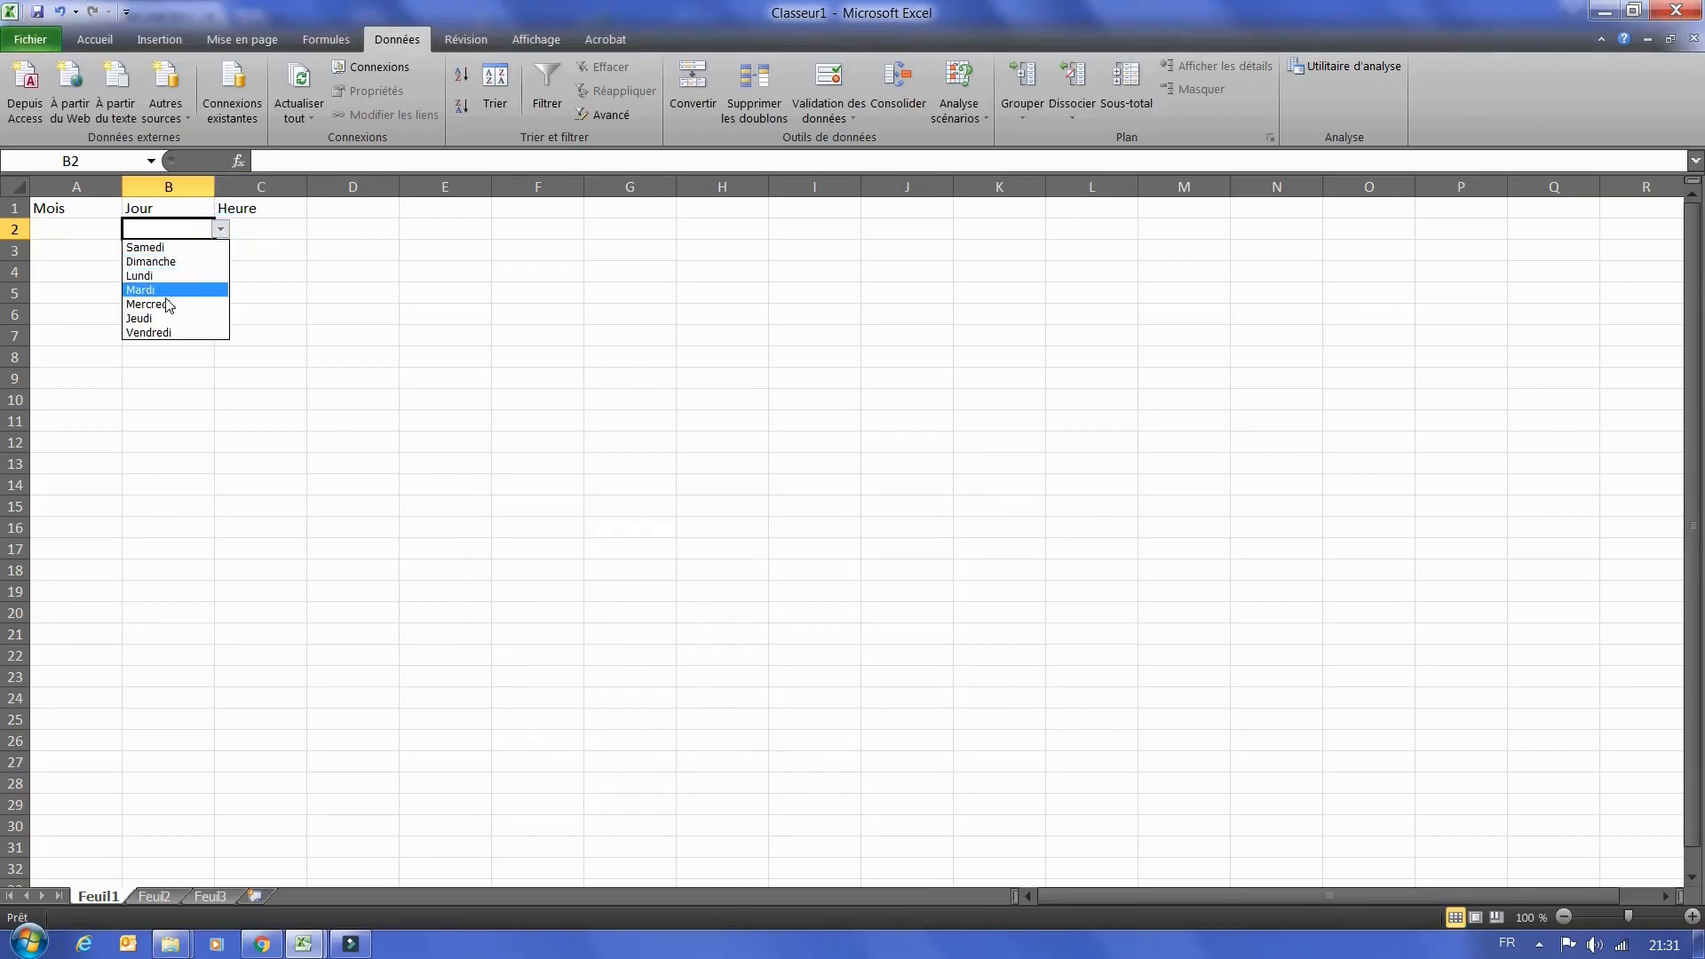
{"action": "left_click", "coordinate": [315, 285]}
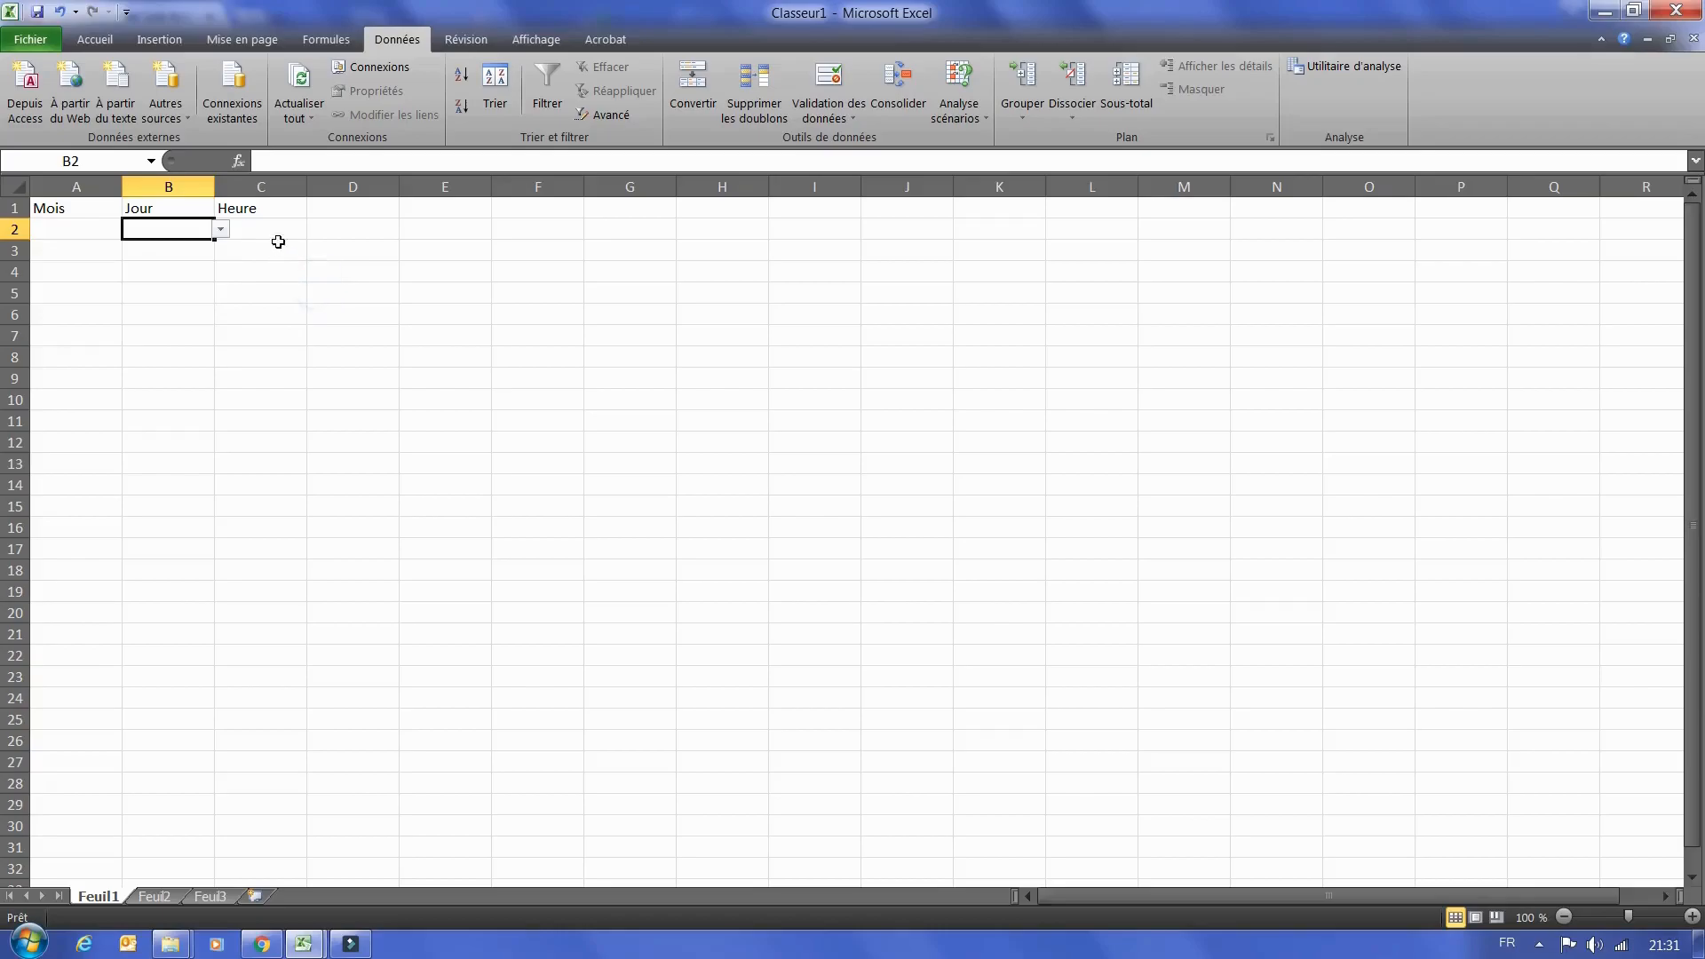
- Give cell C2 a drop-down list validation with the source 8h;9h;19h;11h;12h;13h;14h;15h;16h, and check its entries
{"action": "left_click", "coordinate": [275, 228]}
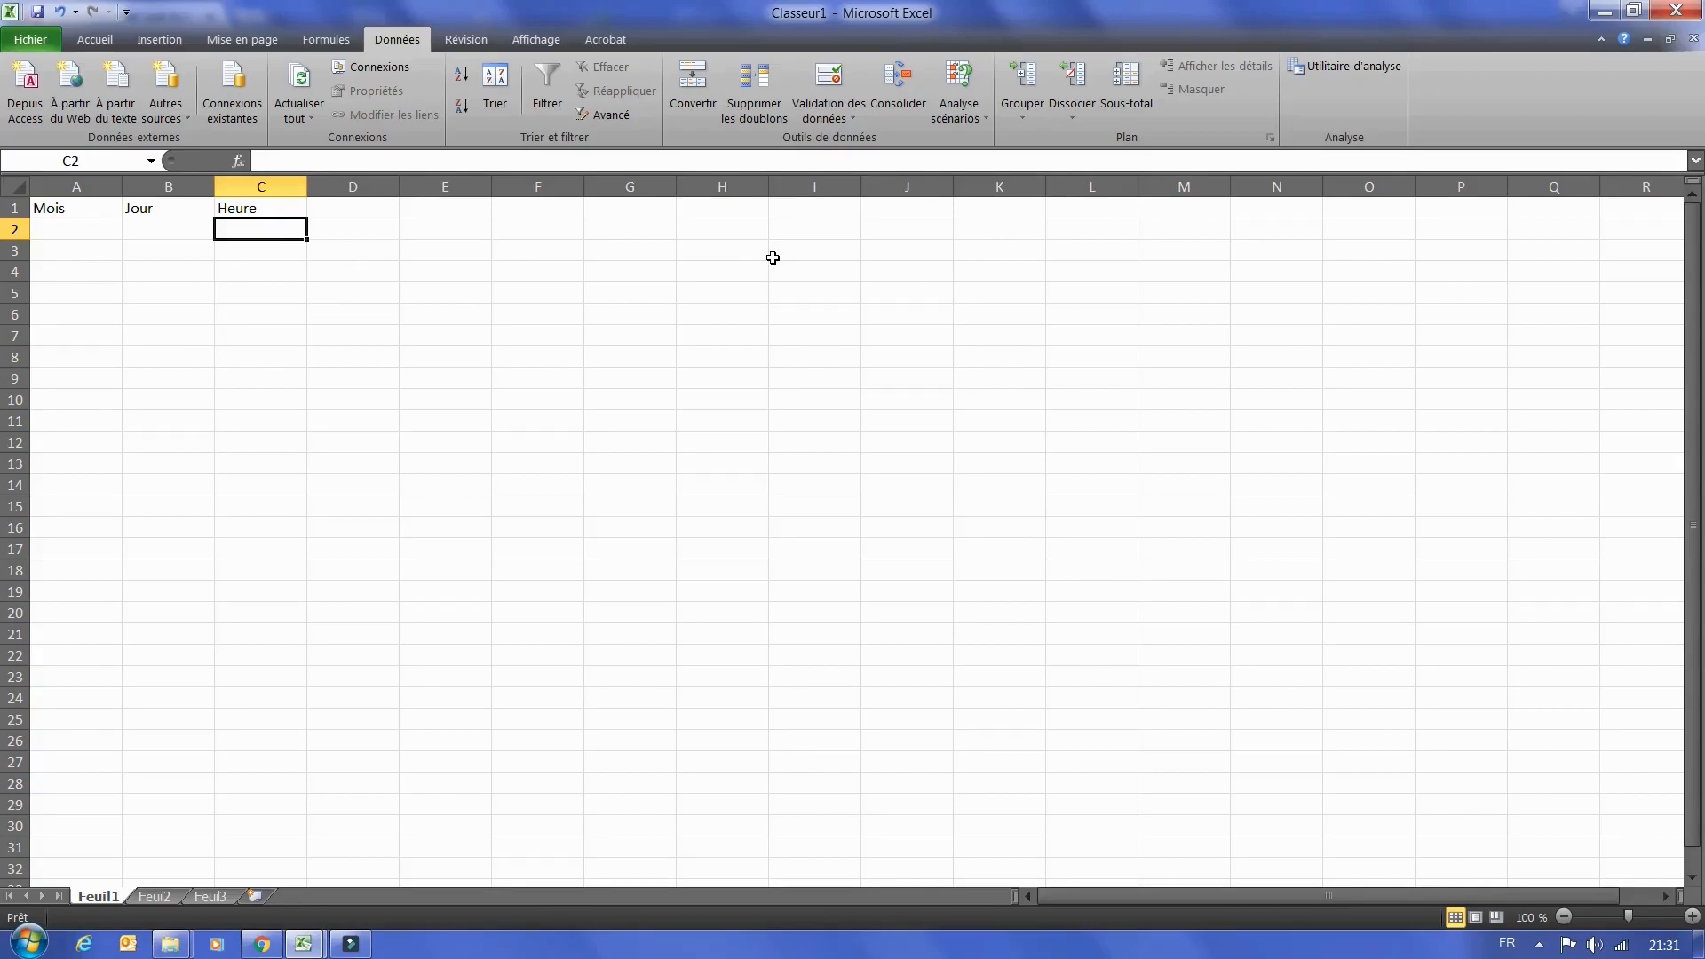
{"action": "left_click", "coordinate": [835, 119]}
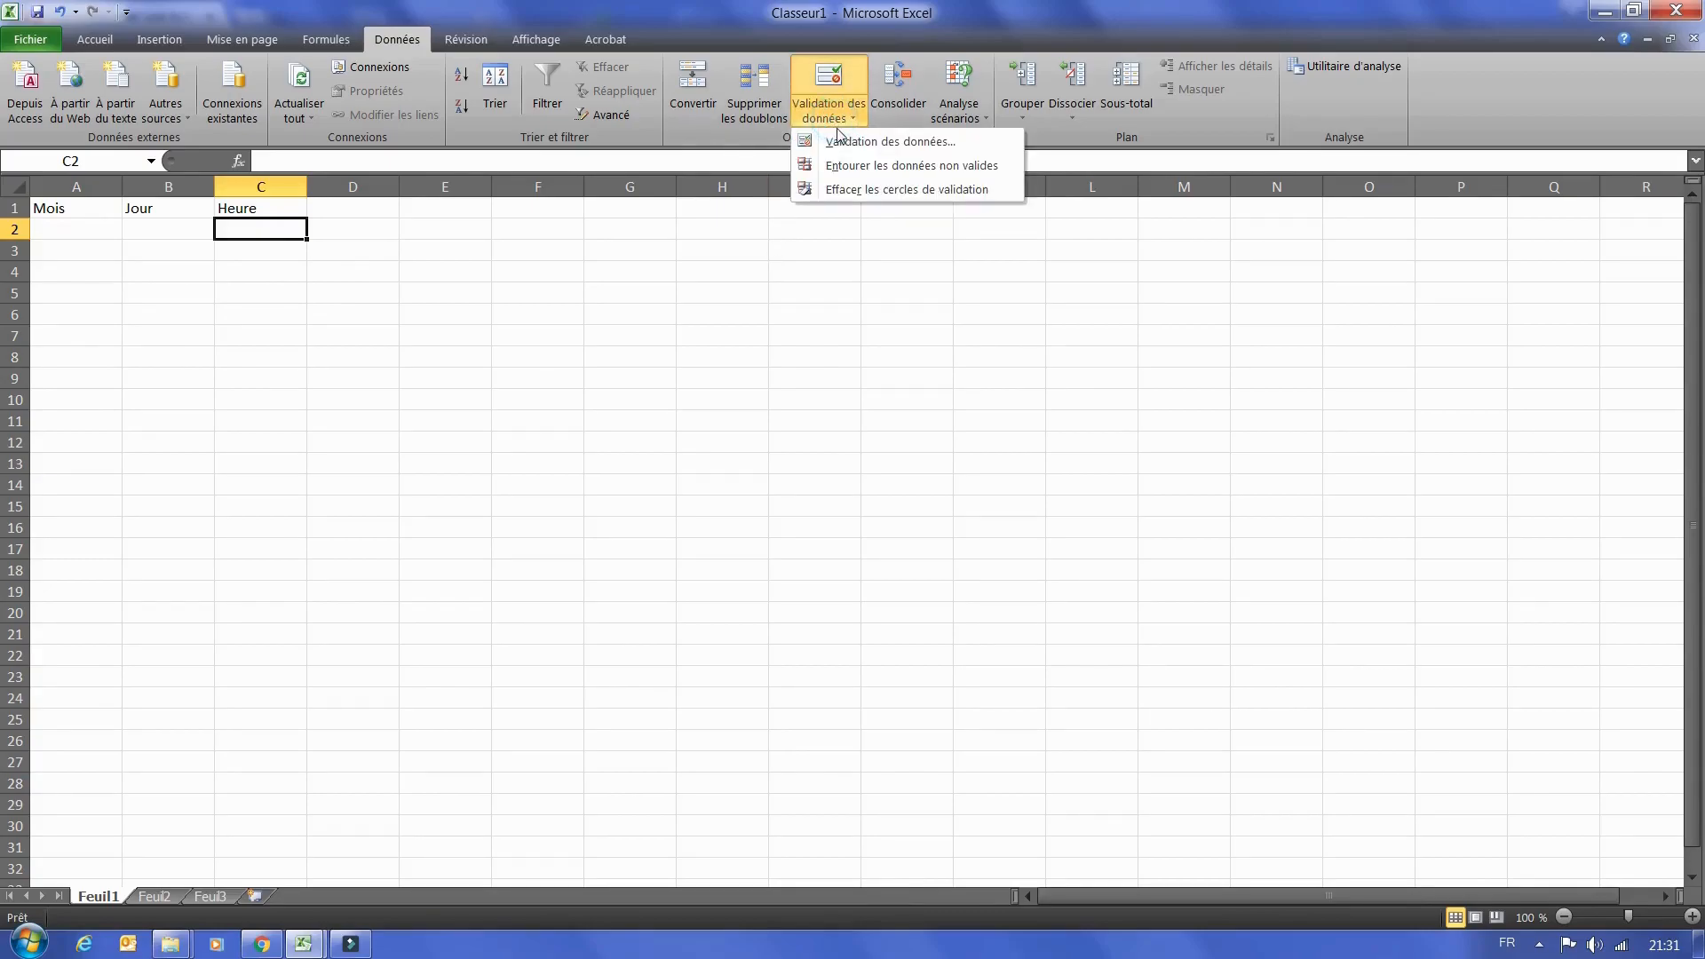
{"action": "left_click", "coordinate": [837, 142]}
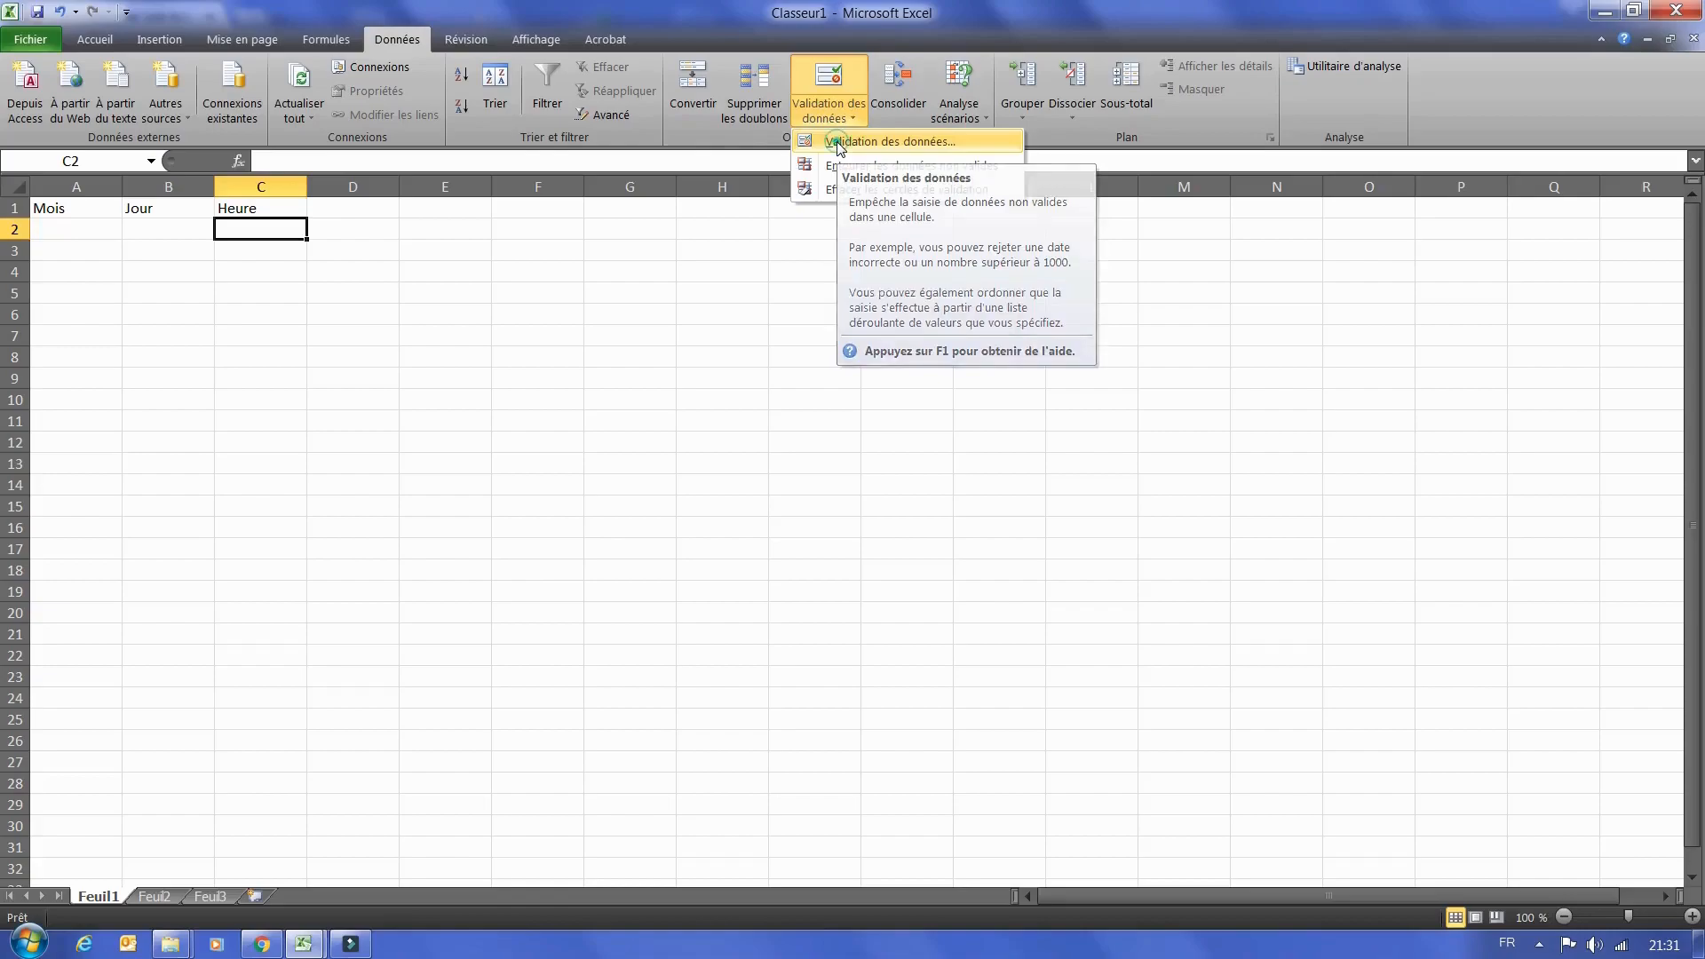
{"action": "left_click", "coordinate": [605, 583]}
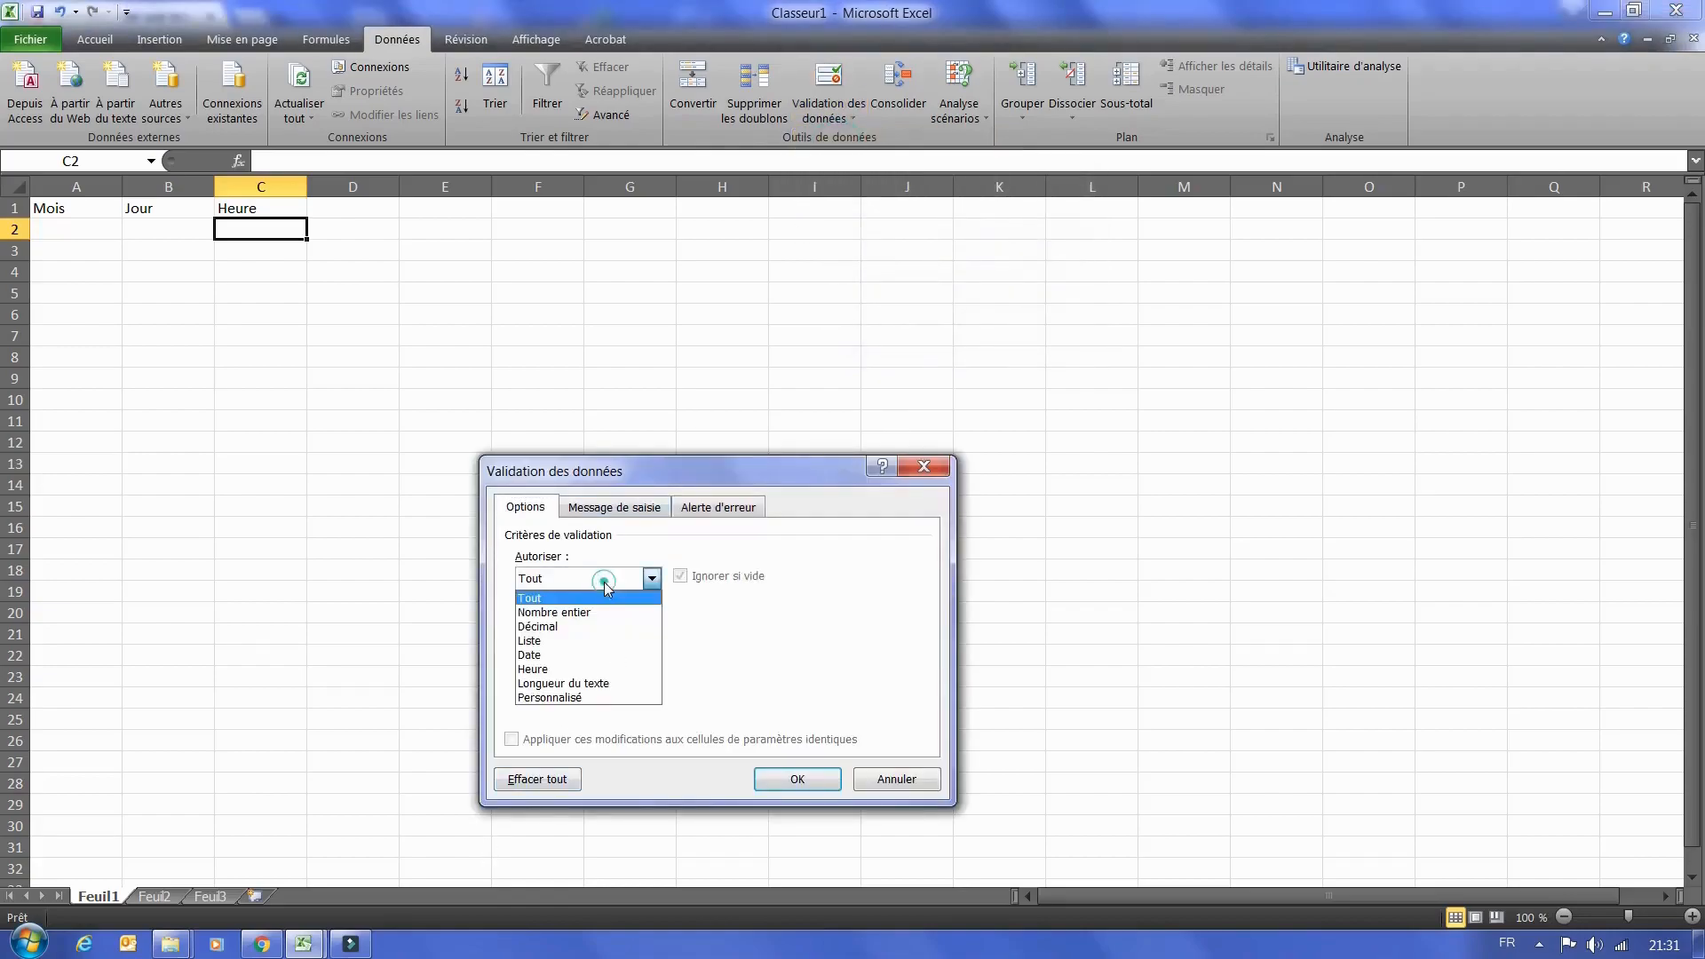
{"action": "left_click", "coordinate": [563, 640]}
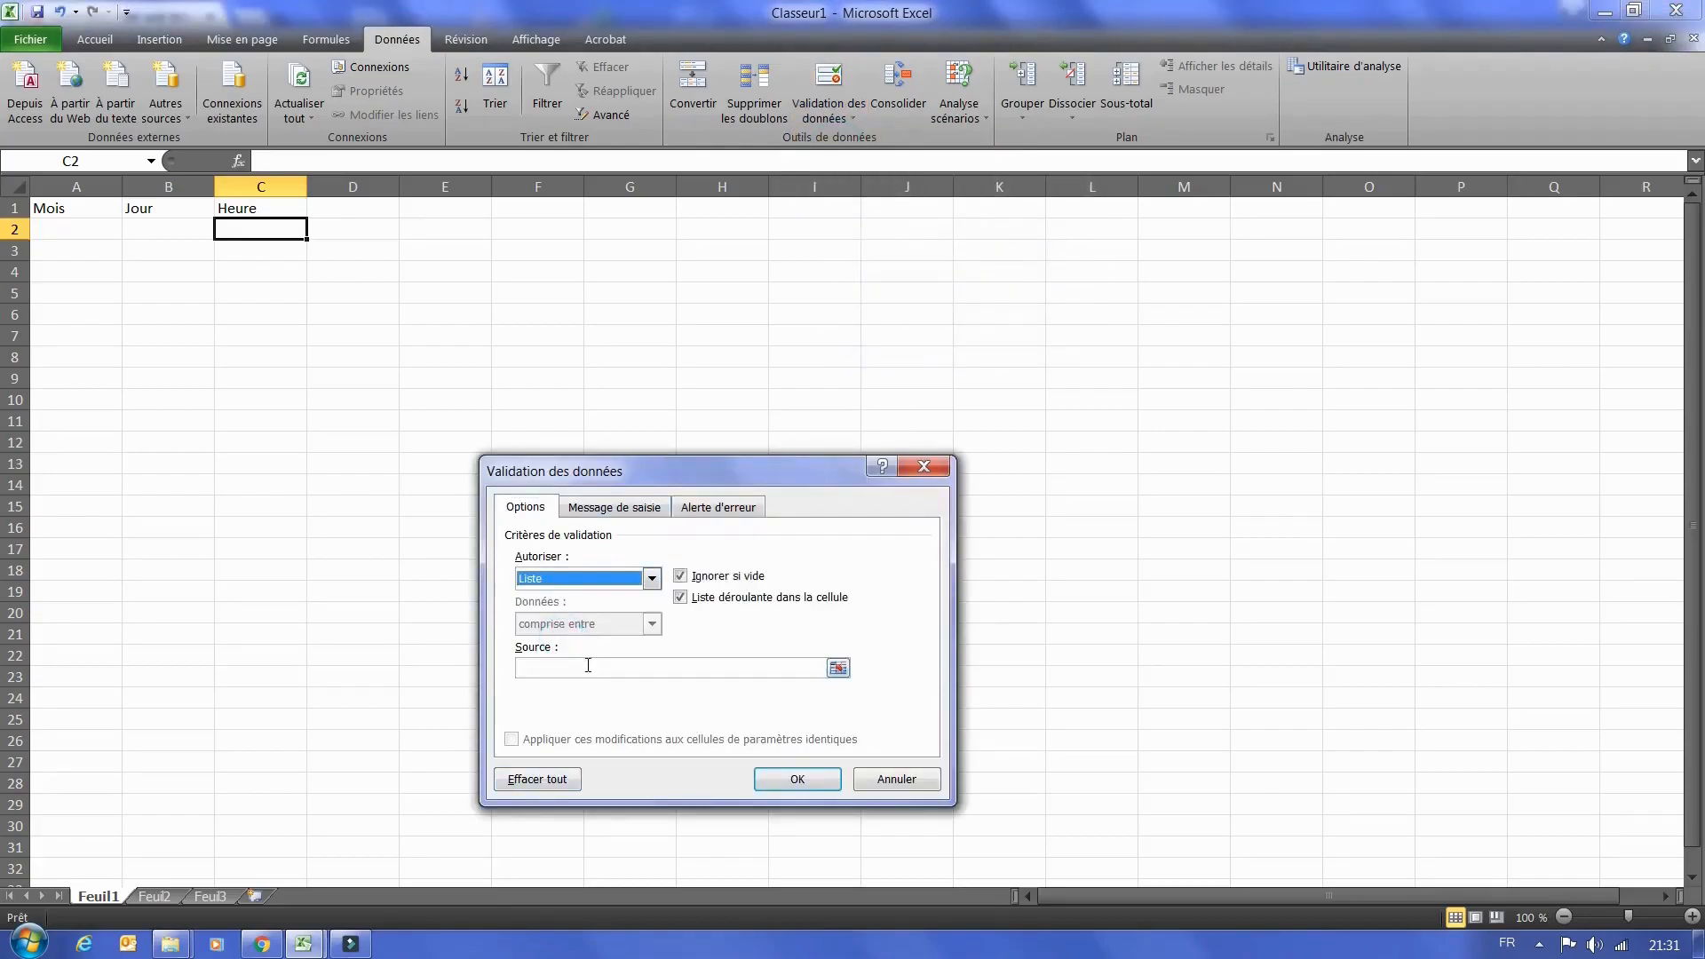
{"action": "left_click", "coordinate": [585, 667]}
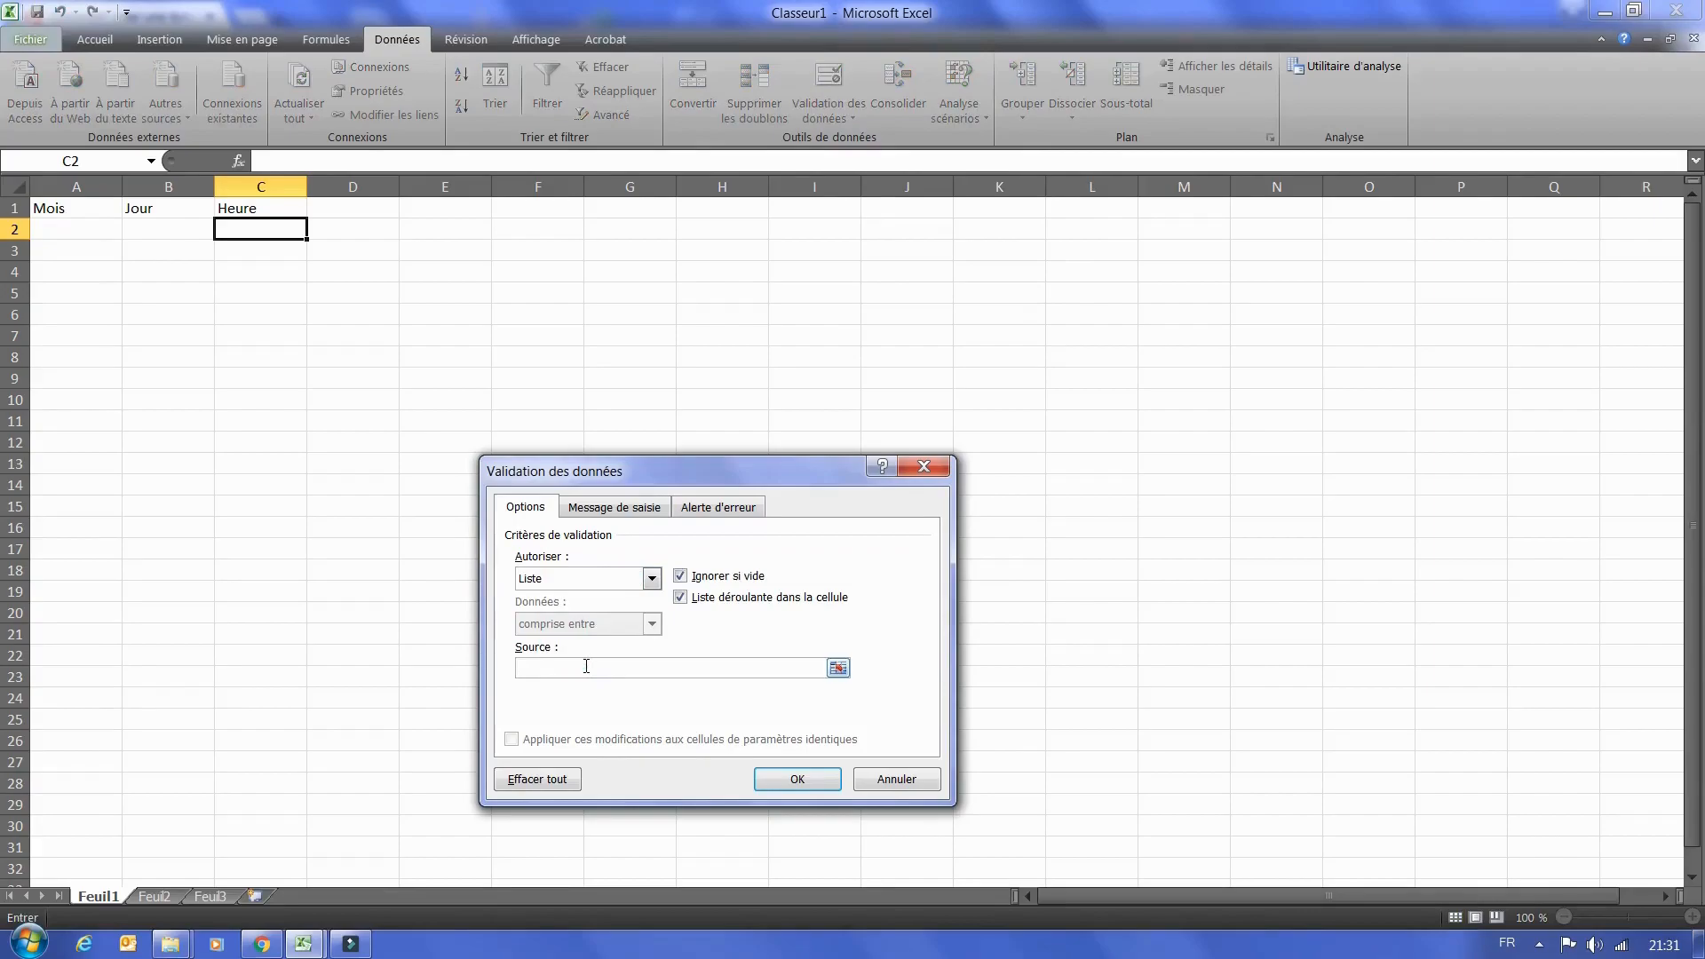
{"action": "type", "text": "8h;9h;19h"}
{"action": "type", "text": "1h;12h;13h;14h"}
{"action": "type", "text": "5h;16h"}
{"action": "left_click", "coordinate": [805, 790]}
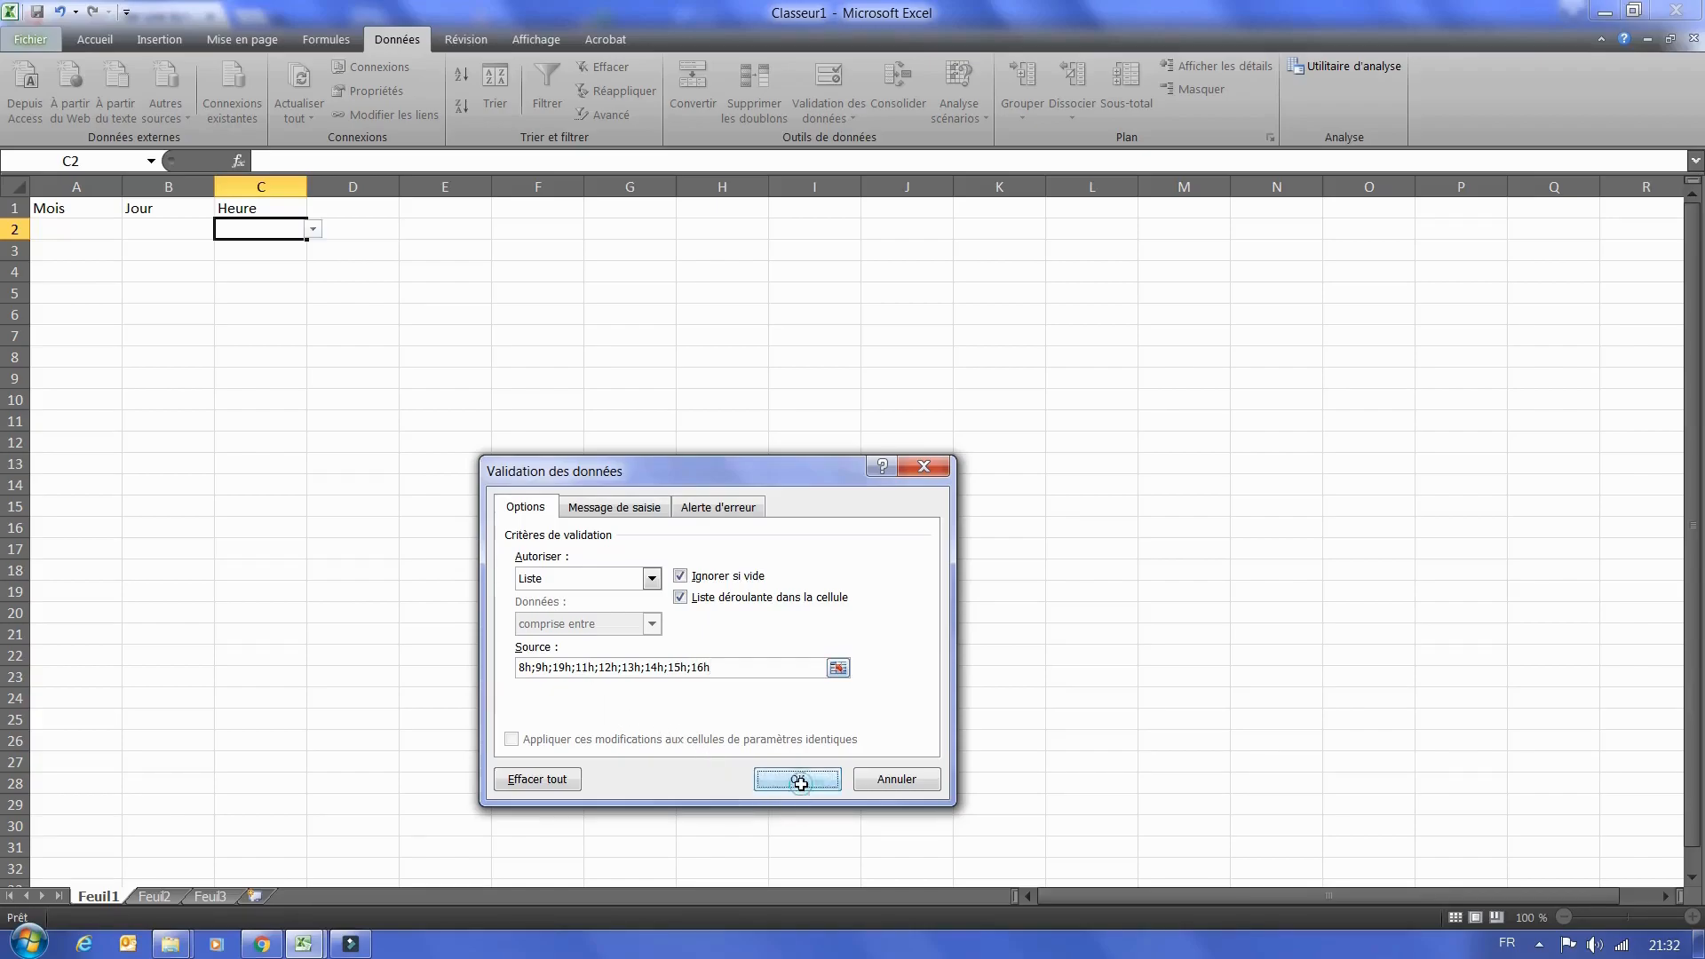
{"action": "left_click", "coordinate": [312, 229]}
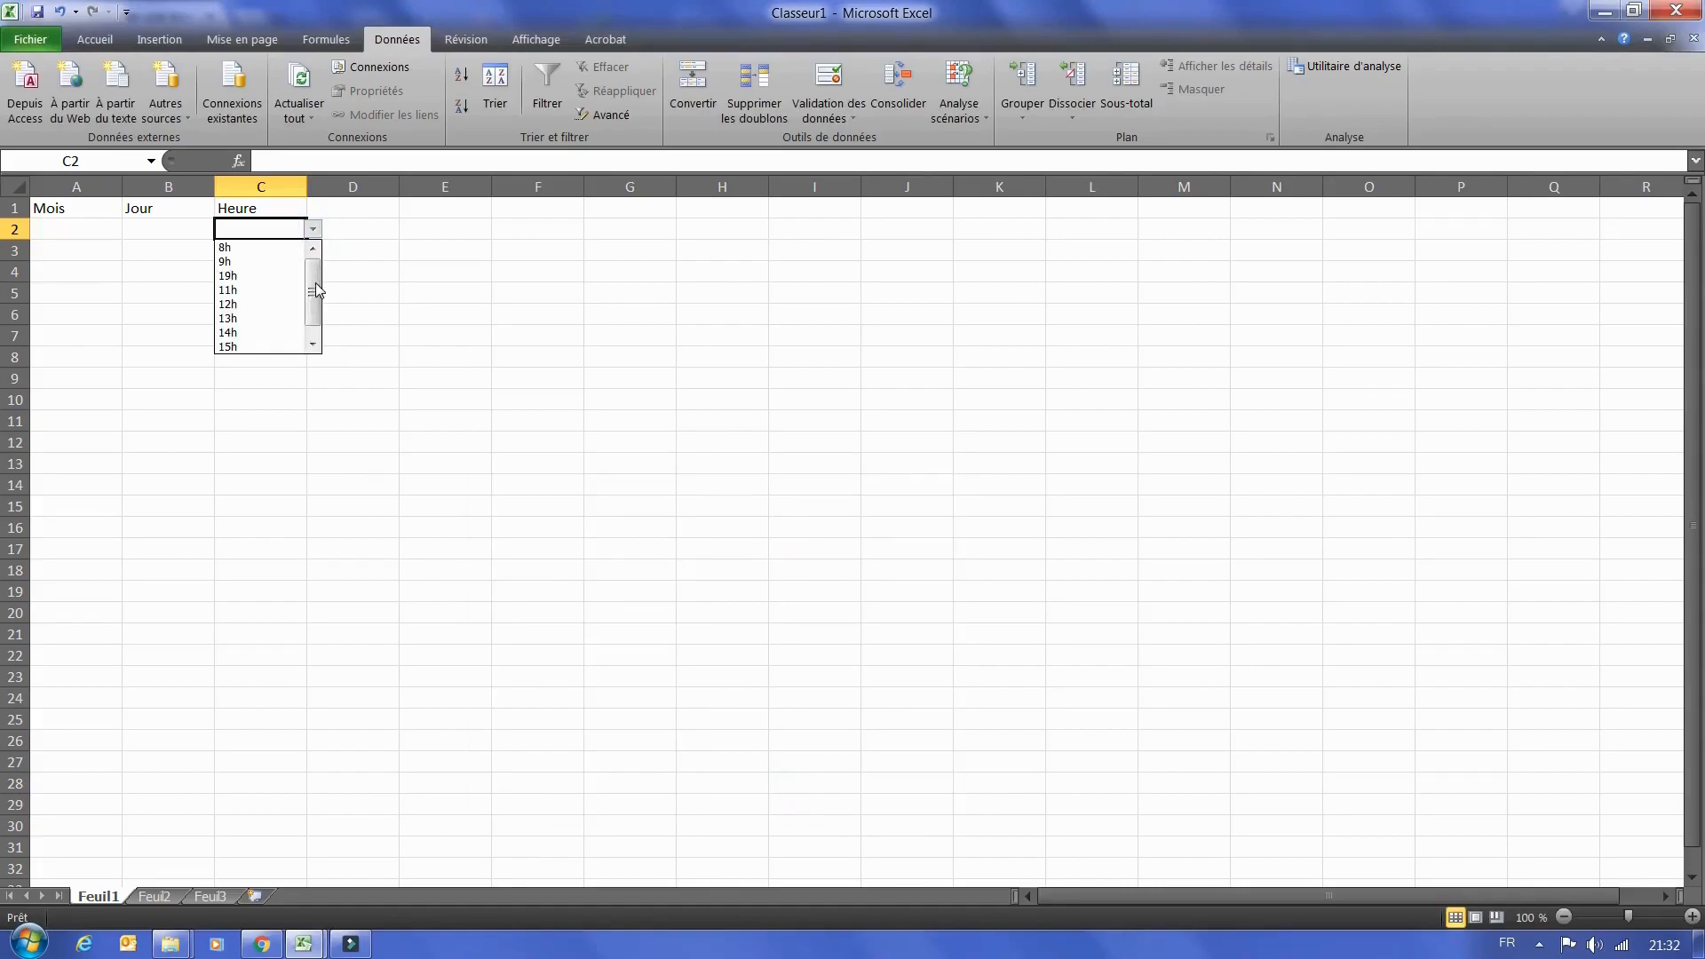
{"action": "left_click", "coordinate": [281, 228]}
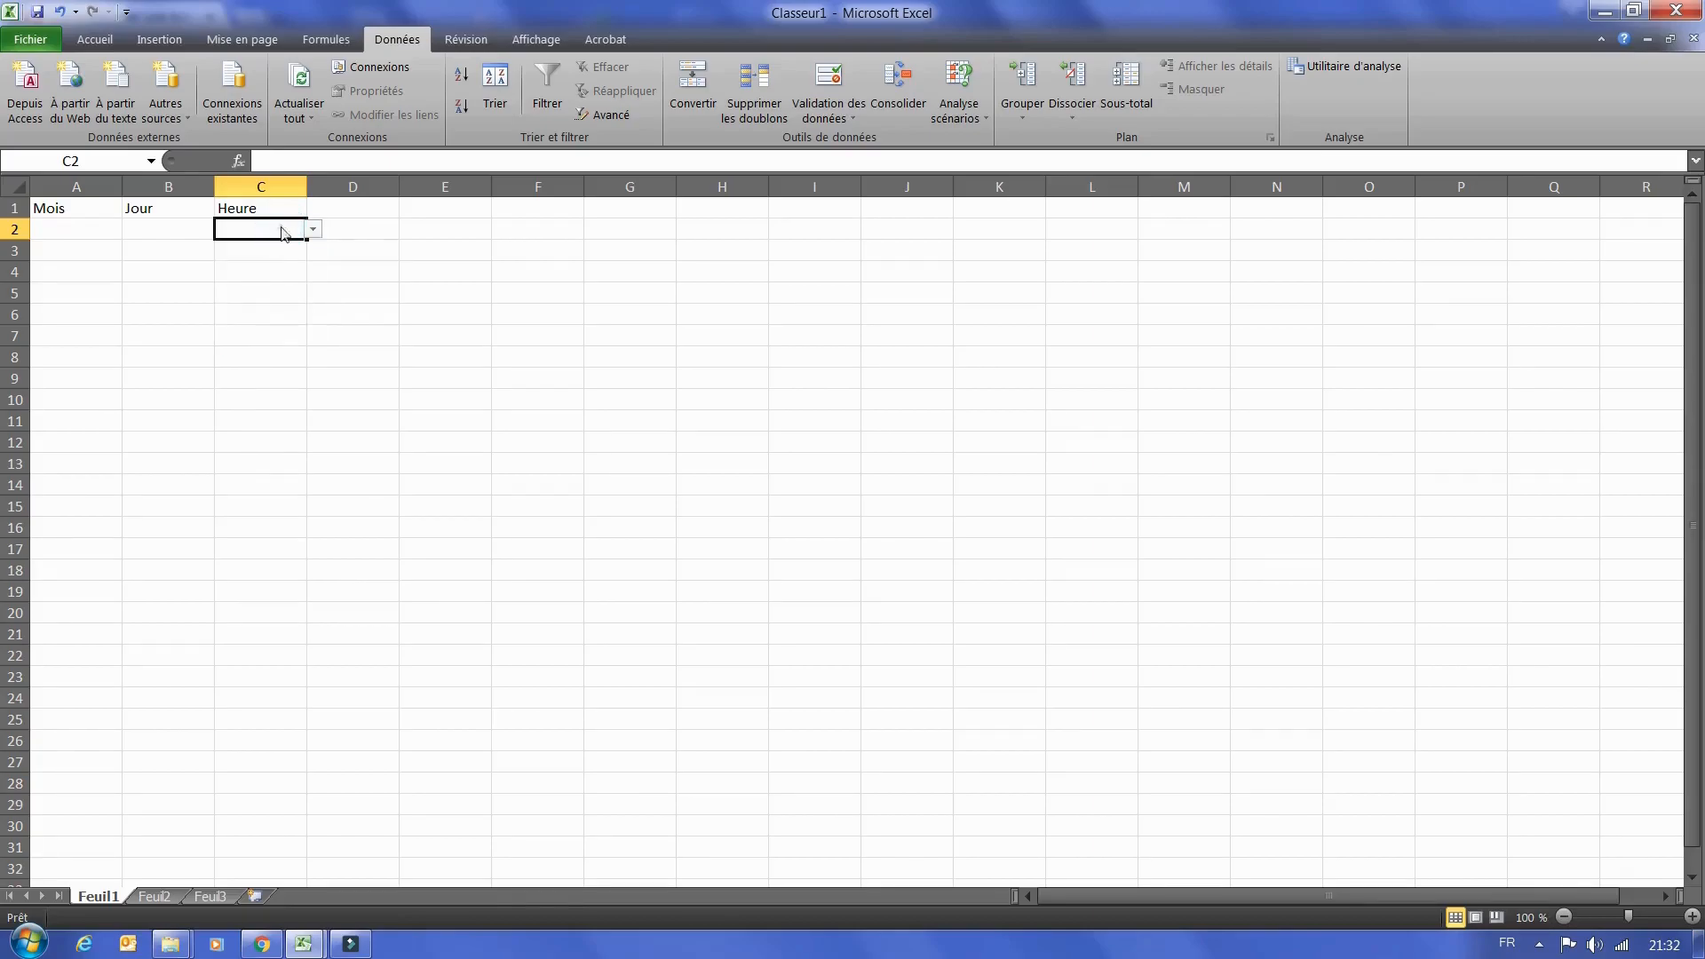
- Open the pick list of existing column entries for cell C2, and undo the cell's validation
{"action": "right_click", "coordinate": [282, 230]}
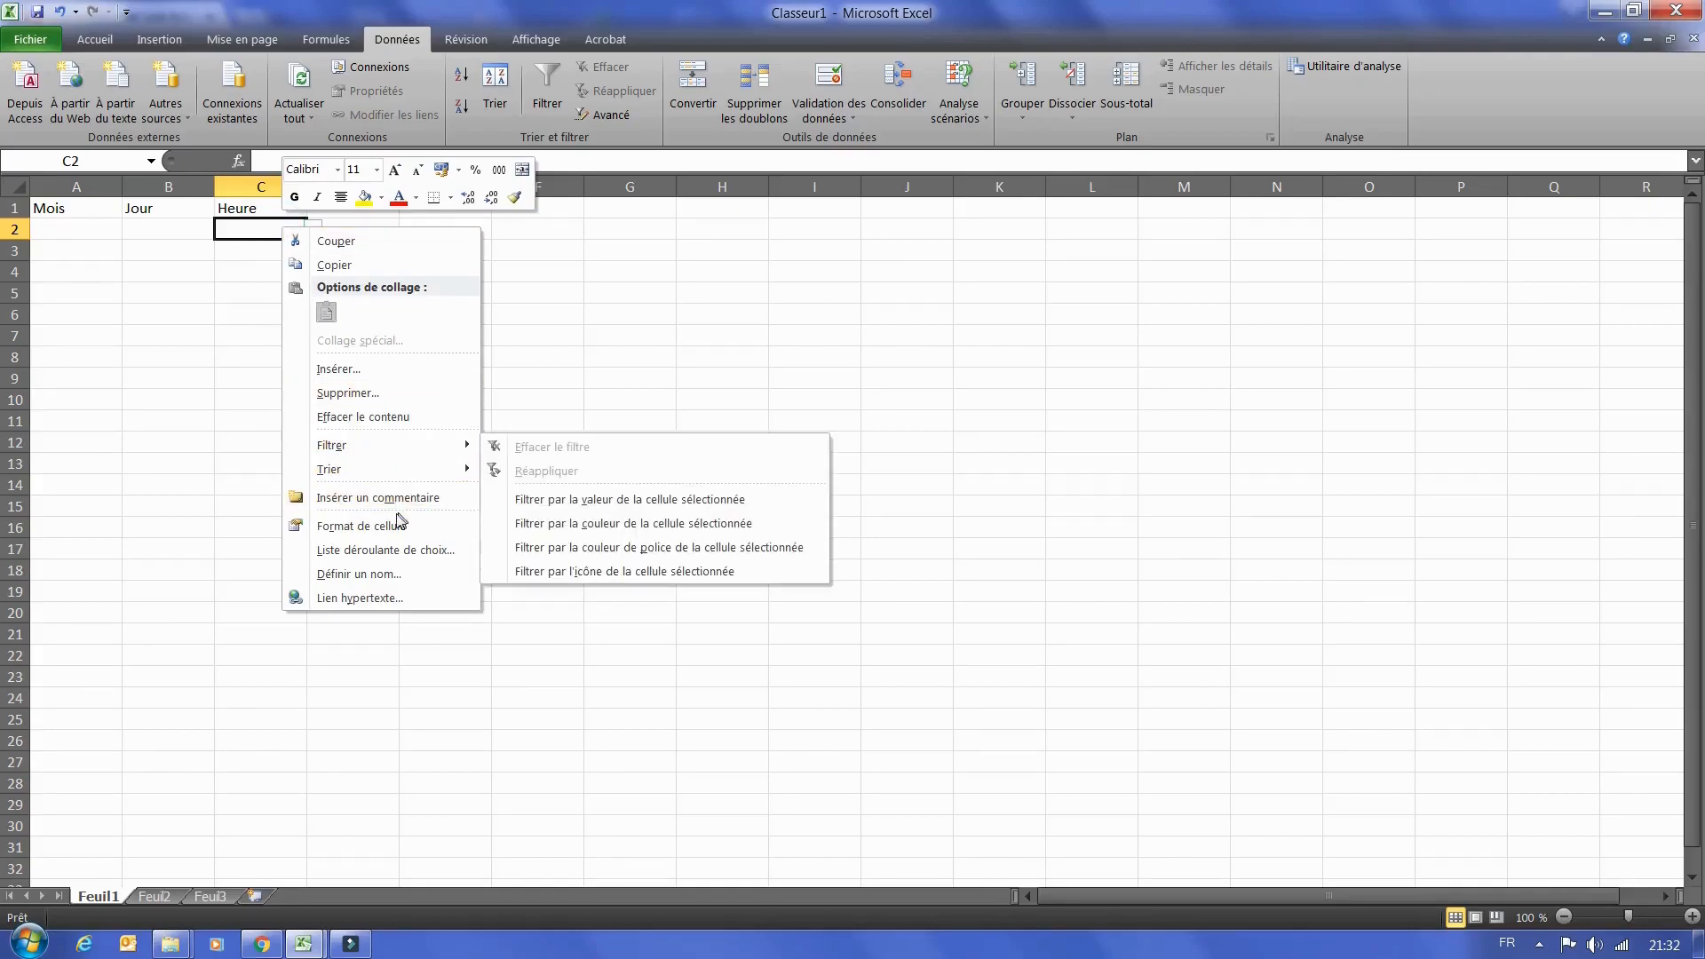
{"action": "left_click", "coordinate": [390, 547]}
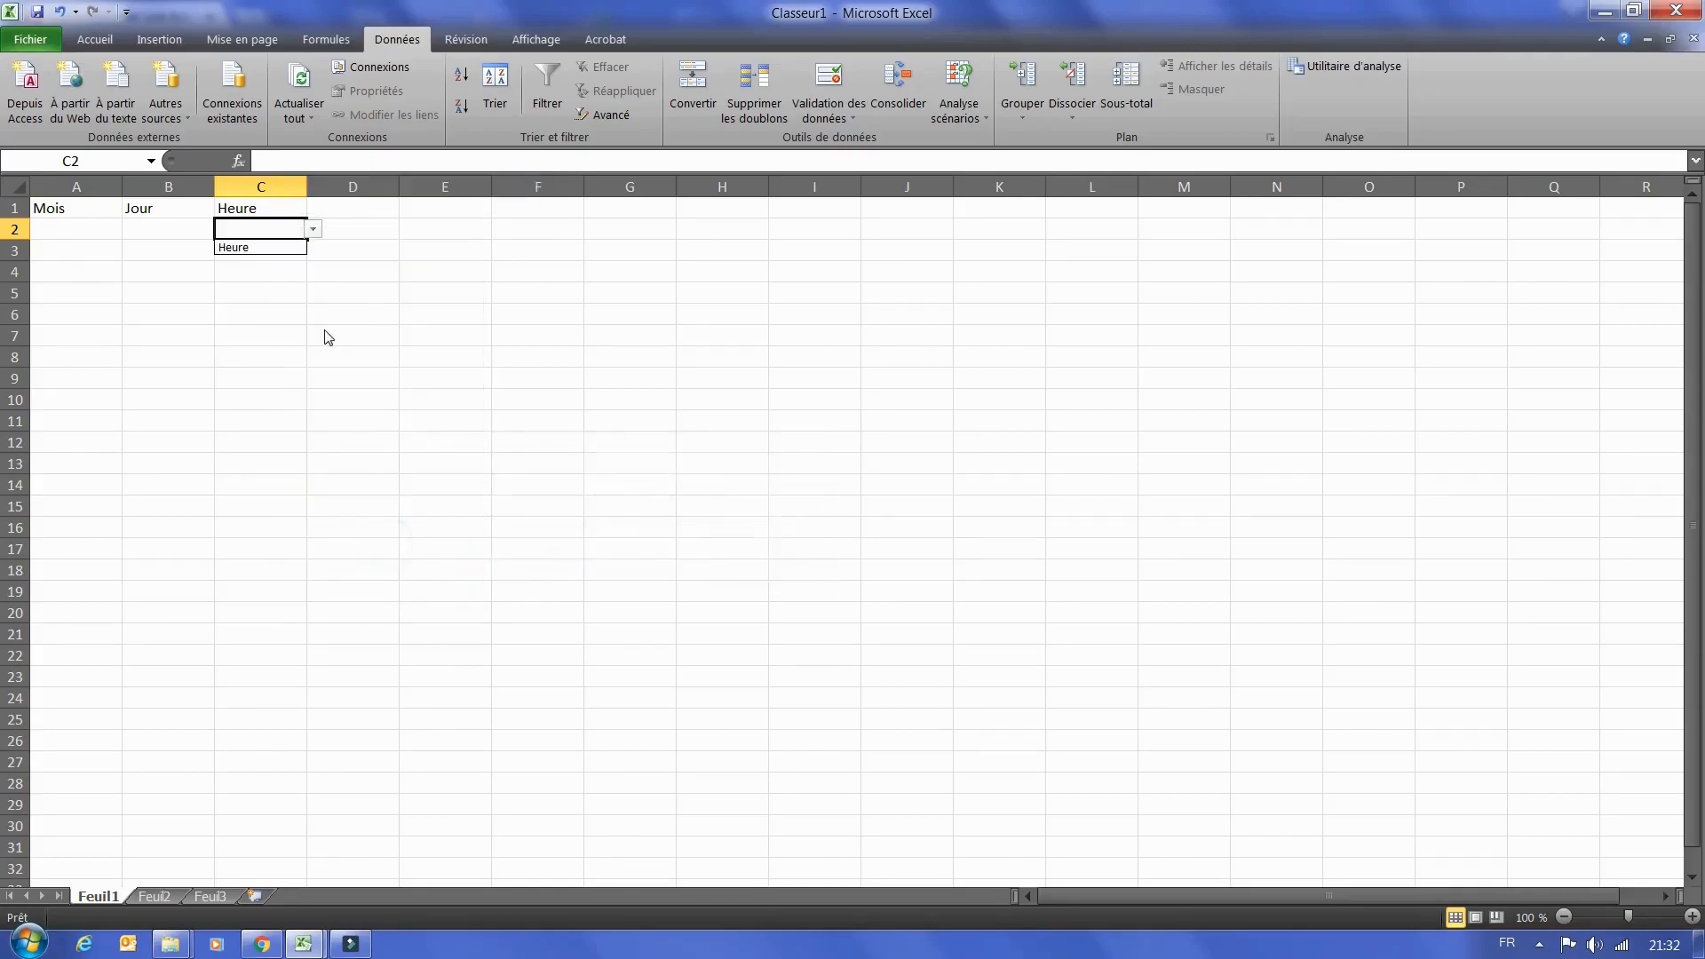
{"action": "left_click", "coordinate": [60, 14]}
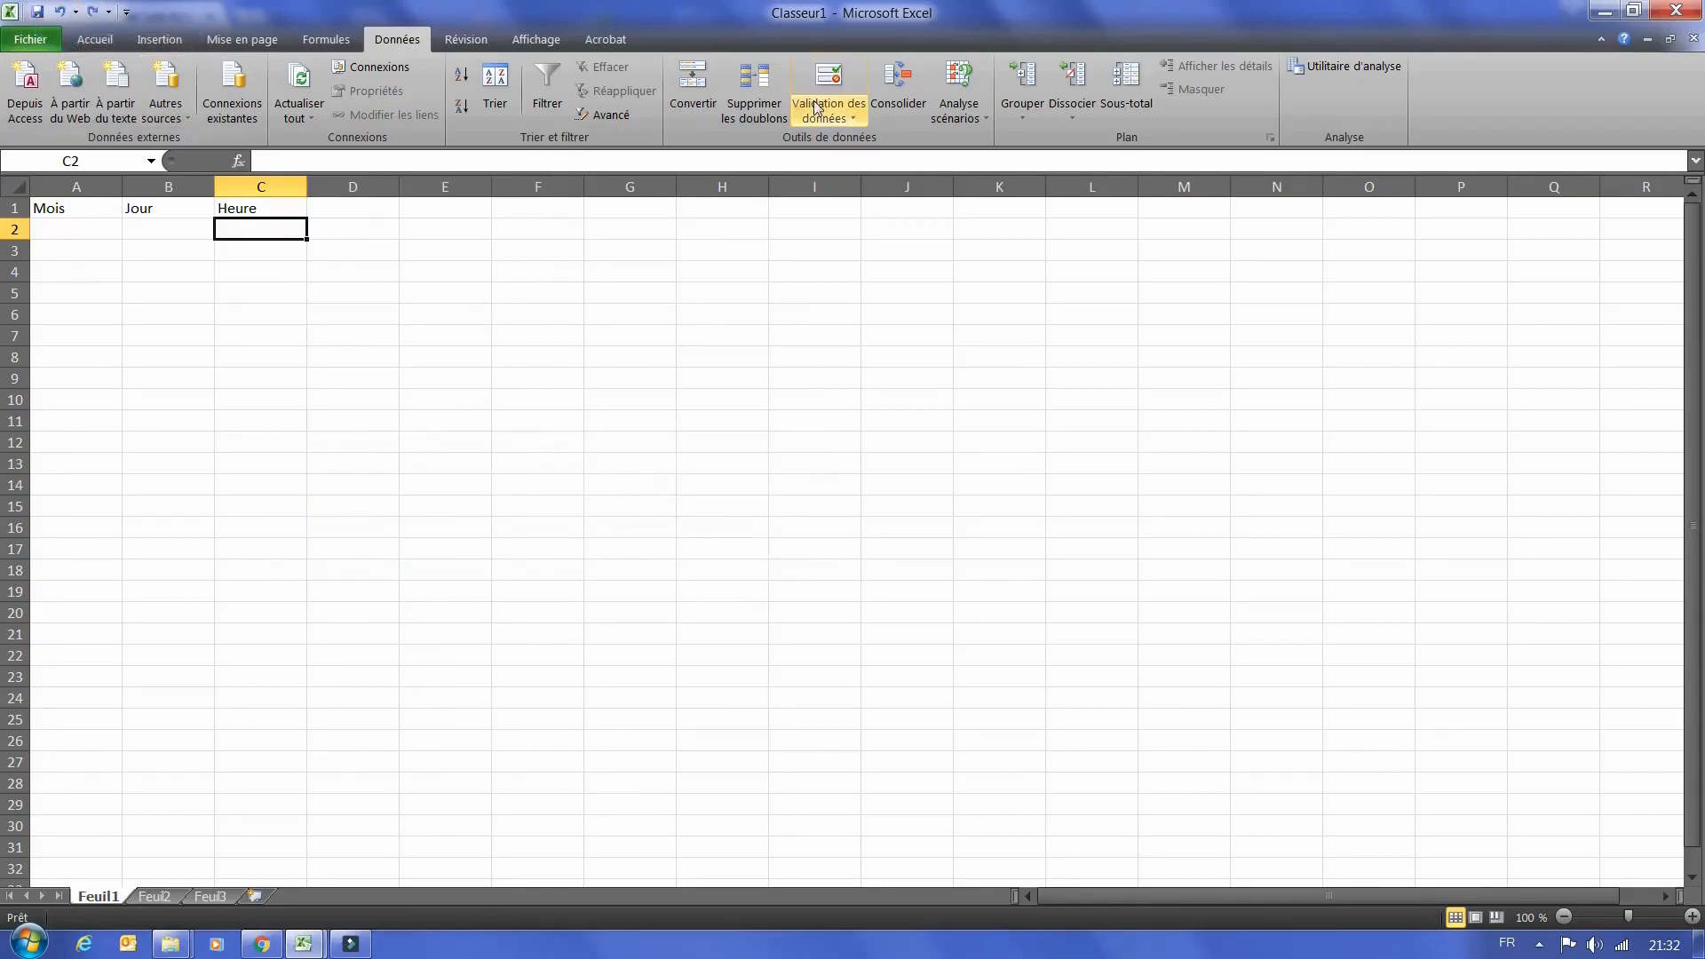
- Give cell C2 a drop-down list validation with the source 8h;9h;10h;11h;12h;13h;14h;15h;16h
{"action": "left_click", "coordinate": [848, 121]}
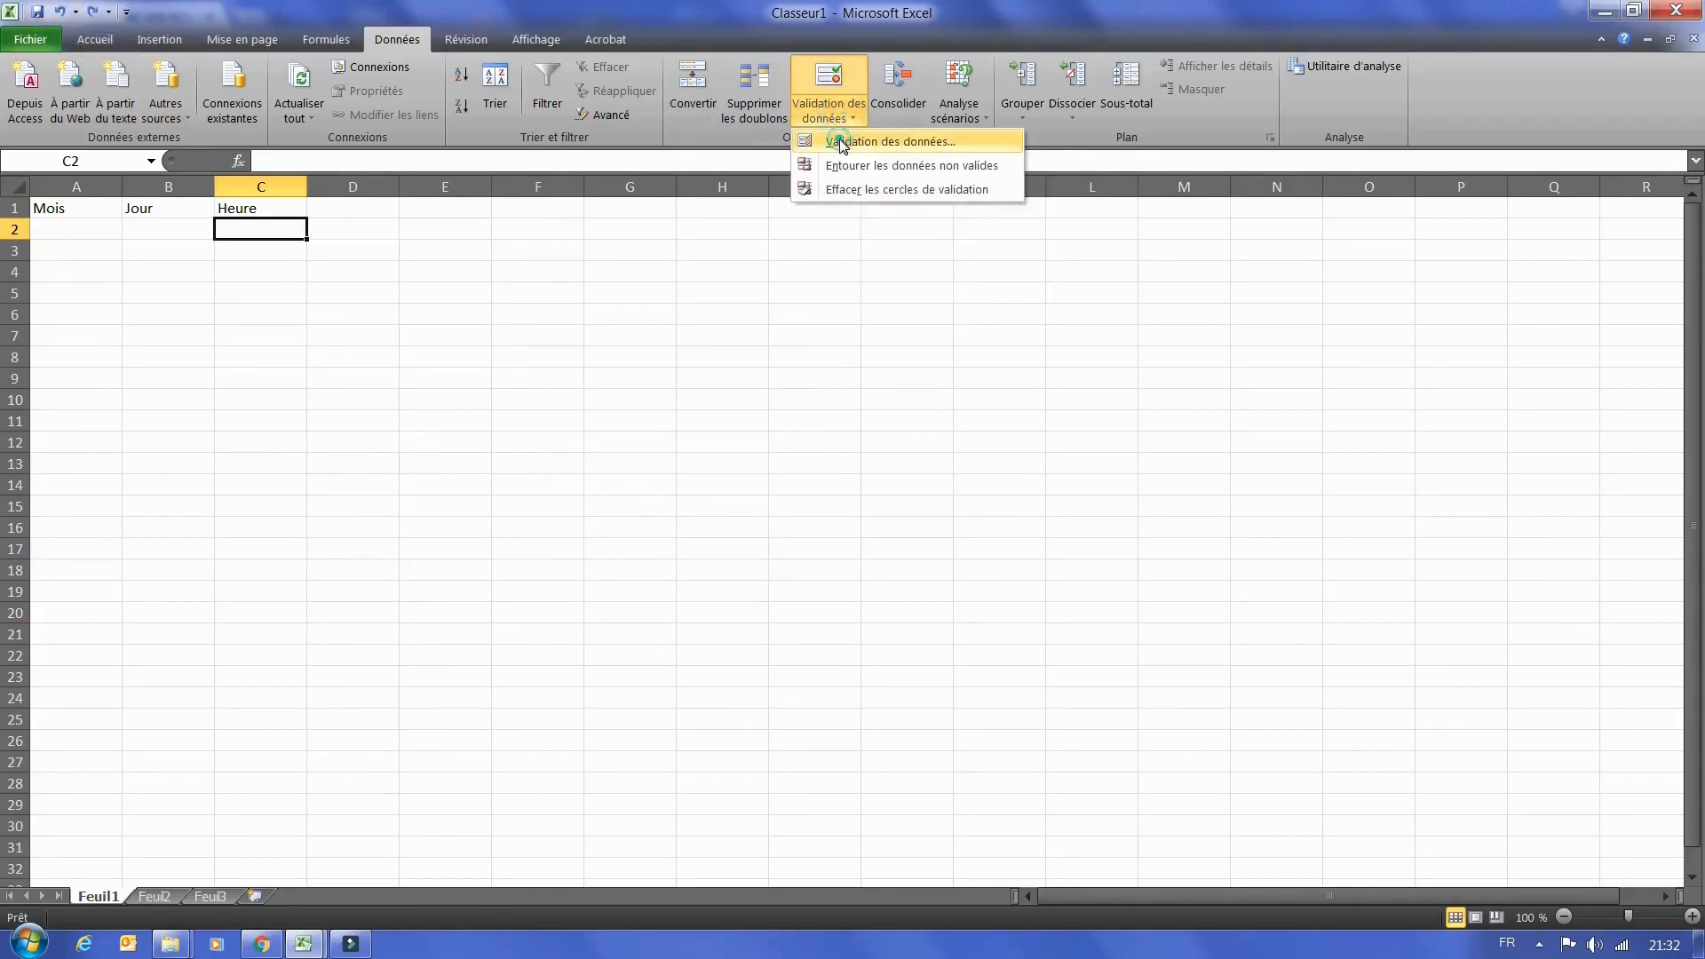
{"action": "left_click", "coordinate": [833, 140]}
{"action": "left_click", "coordinate": [604, 580]}
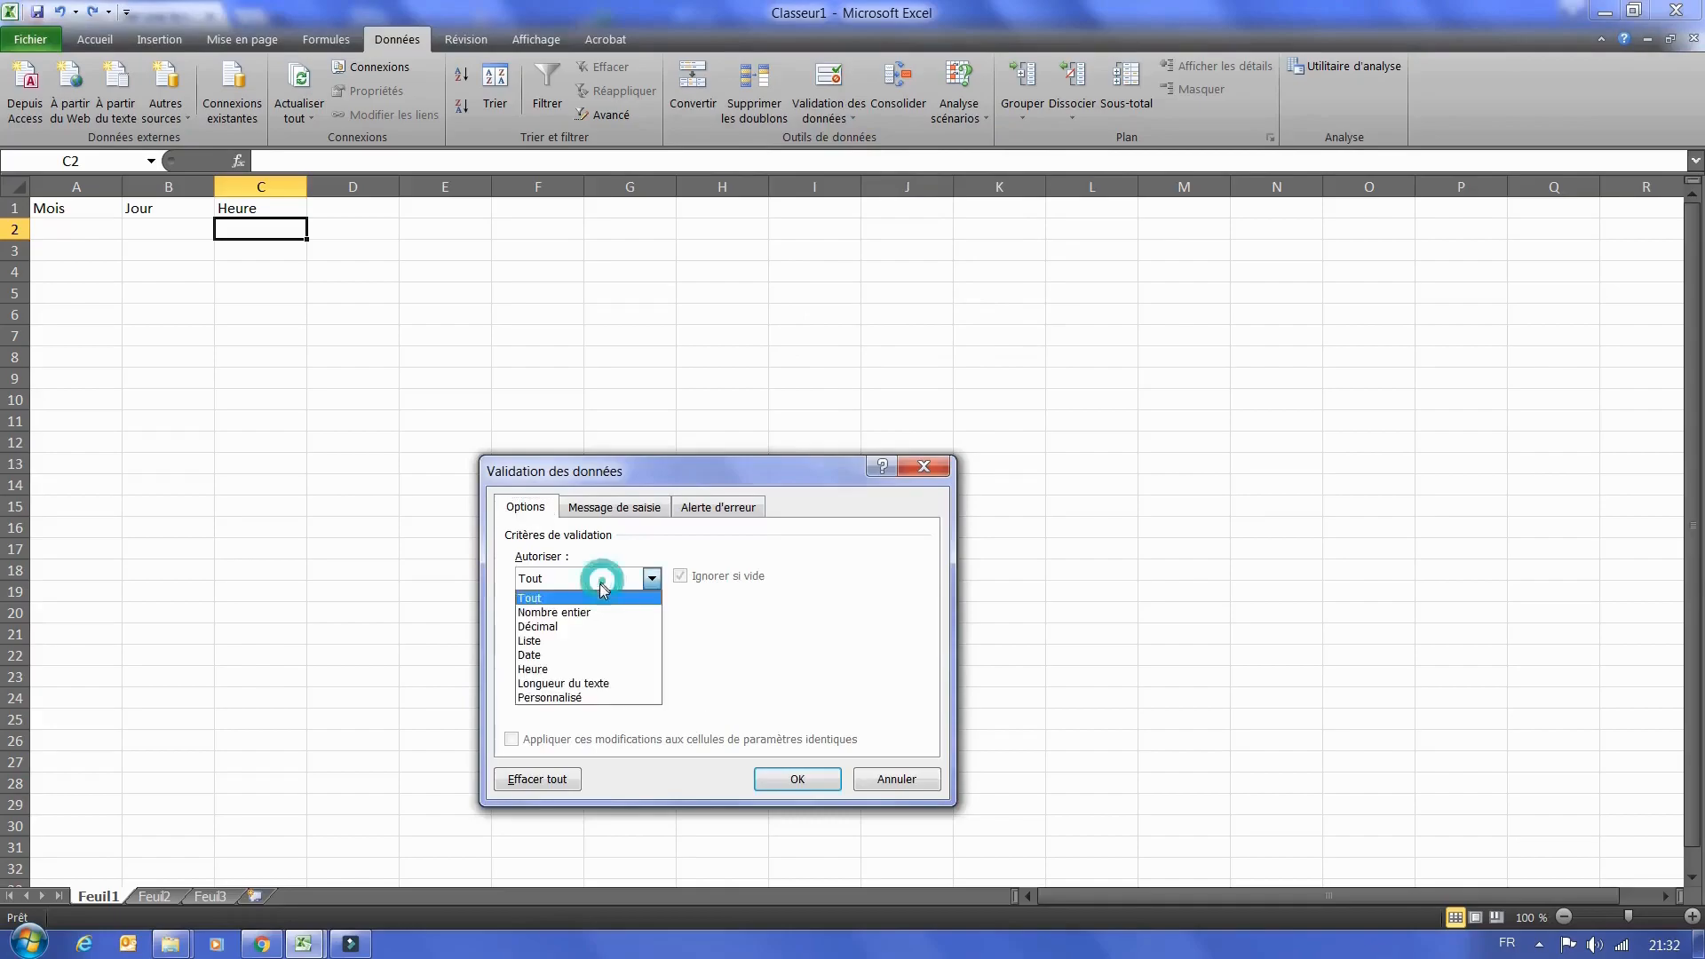
{"action": "left_click", "coordinate": [582, 641]}
{"action": "left_click", "coordinate": [590, 668]}
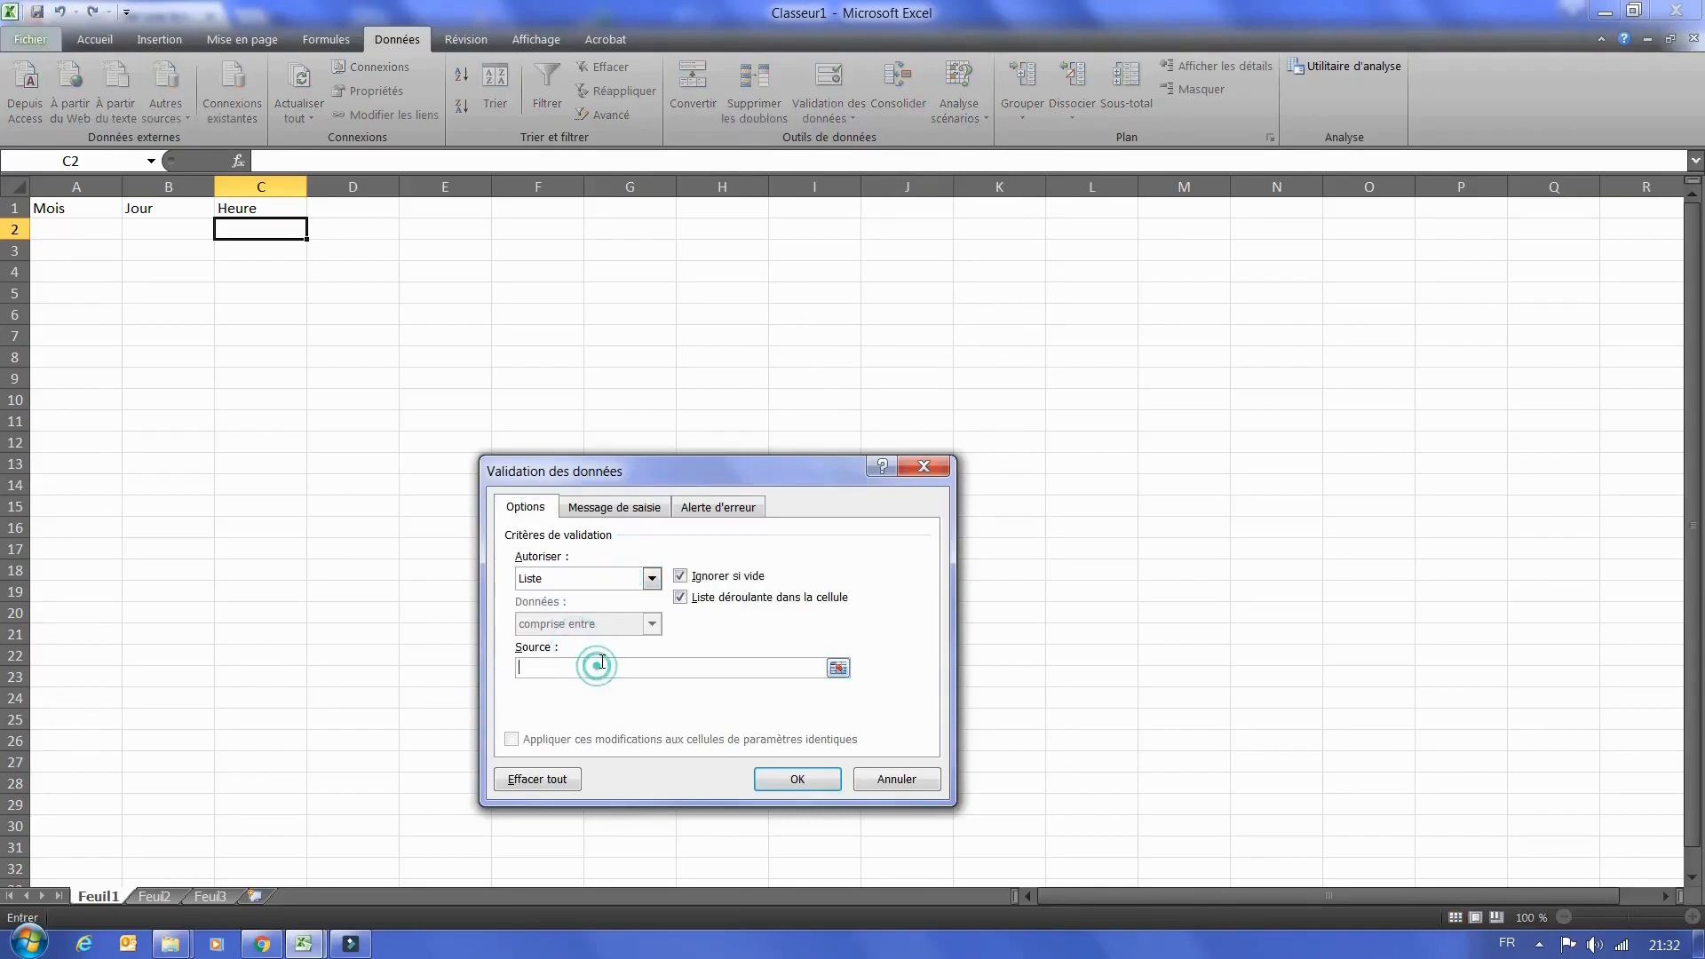
{"action": "type", "text": "8h;9h;10h;11h;12h;13h;14h;15;16h"}
{"action": "key", "text": "Left"}
{"action": "key", "text": "Left"}
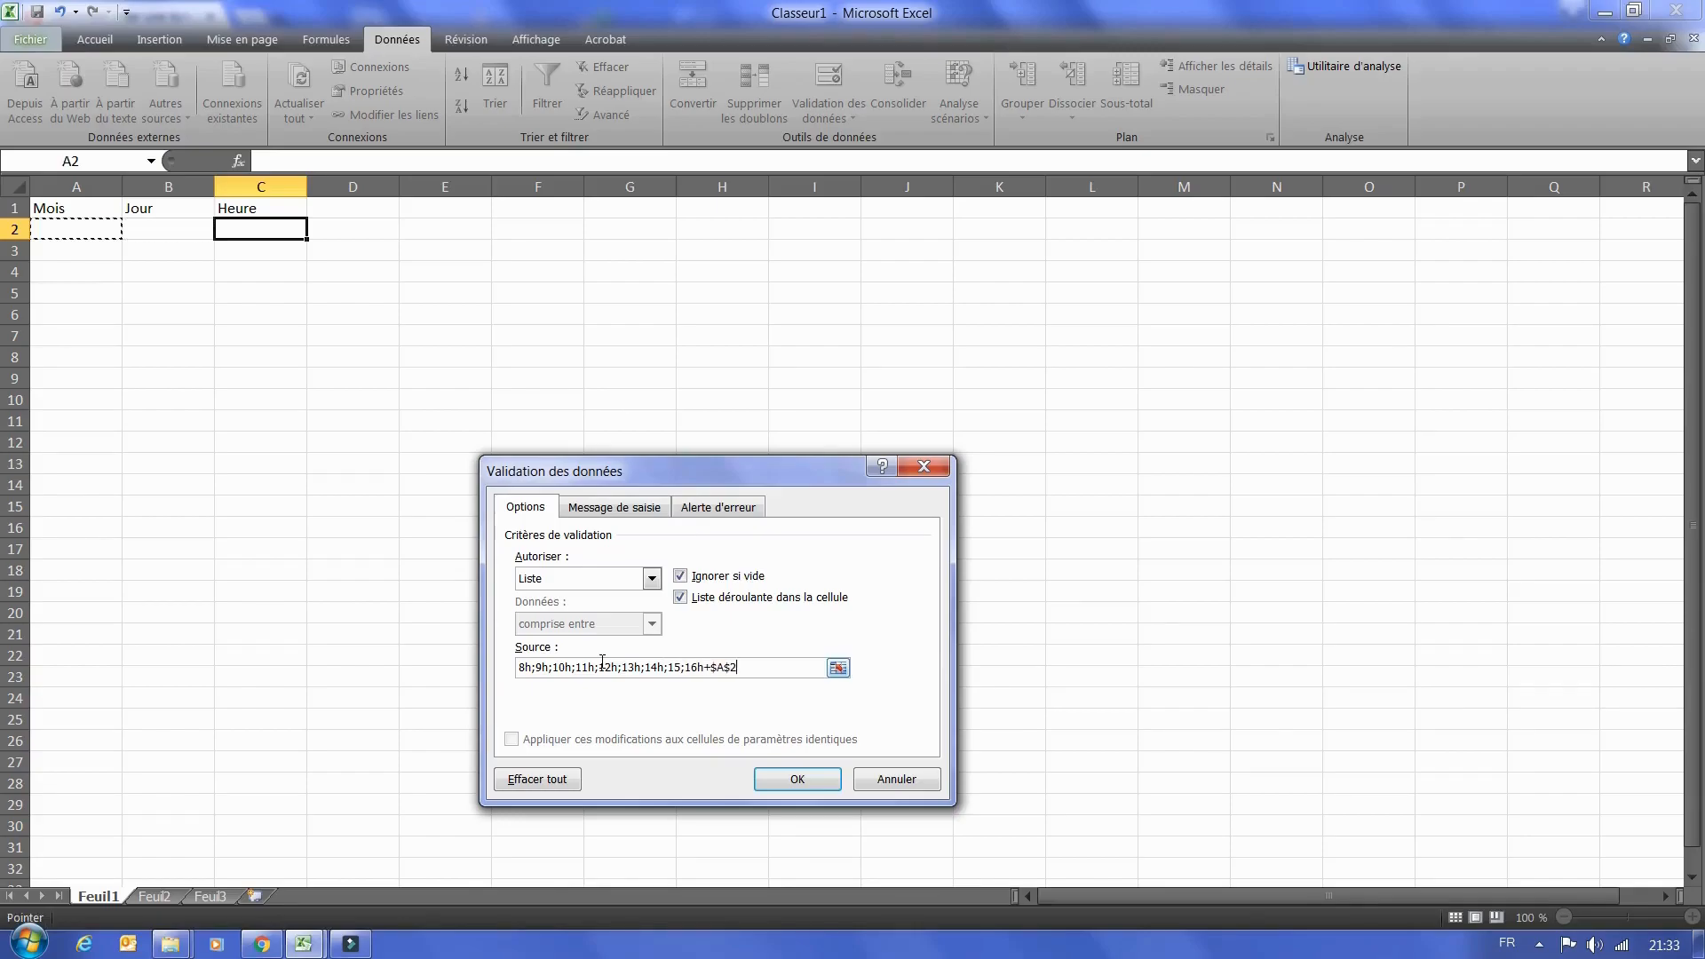
{"action": "key", "text": "BackSpace"}
{"action": "key", "text": "BackSpace"}
{"action": "key", "text": "BackSpace"}
{"action": "key", "text": "BackSpace"}
{"action": "key", "text": "BackSpace"}
{"action": "key", "text": "BackSpace"}
{"action": "type", "text": "h"}
{"action": "left_click", "coordinate": [682, 668]}
{"action": "left_click", "coordinate": [784, 775]}
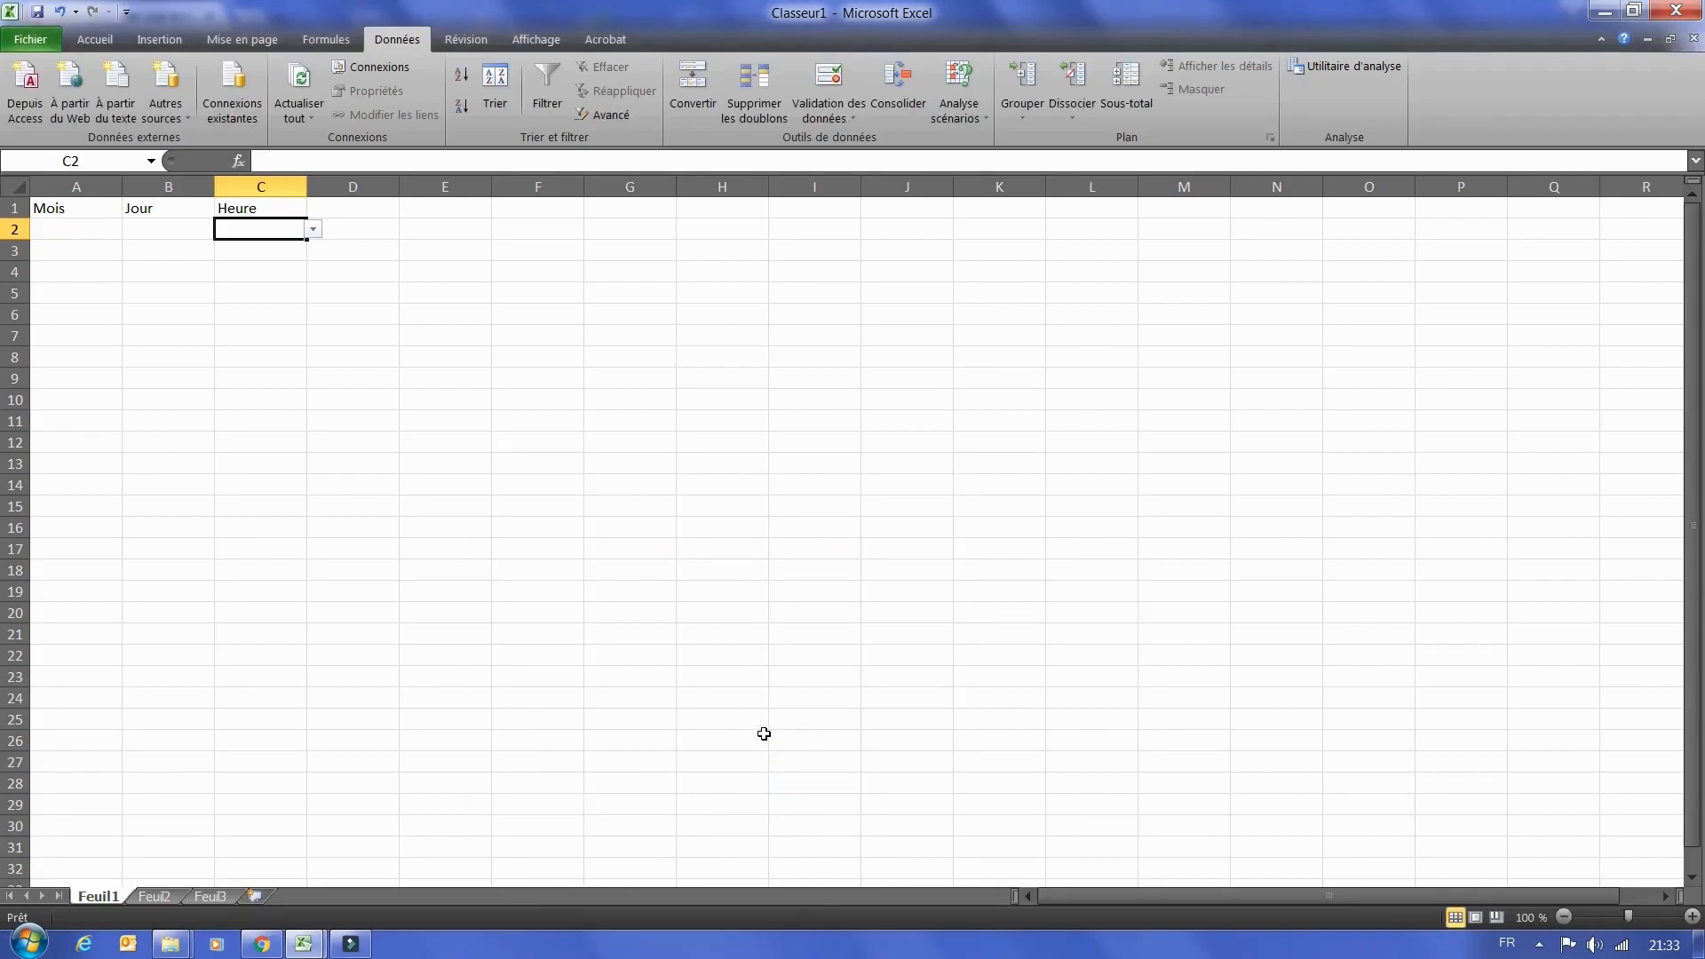
- Enter the header Employés in cell D1
{"action": "left_click", "coordinate": [365, 211]}
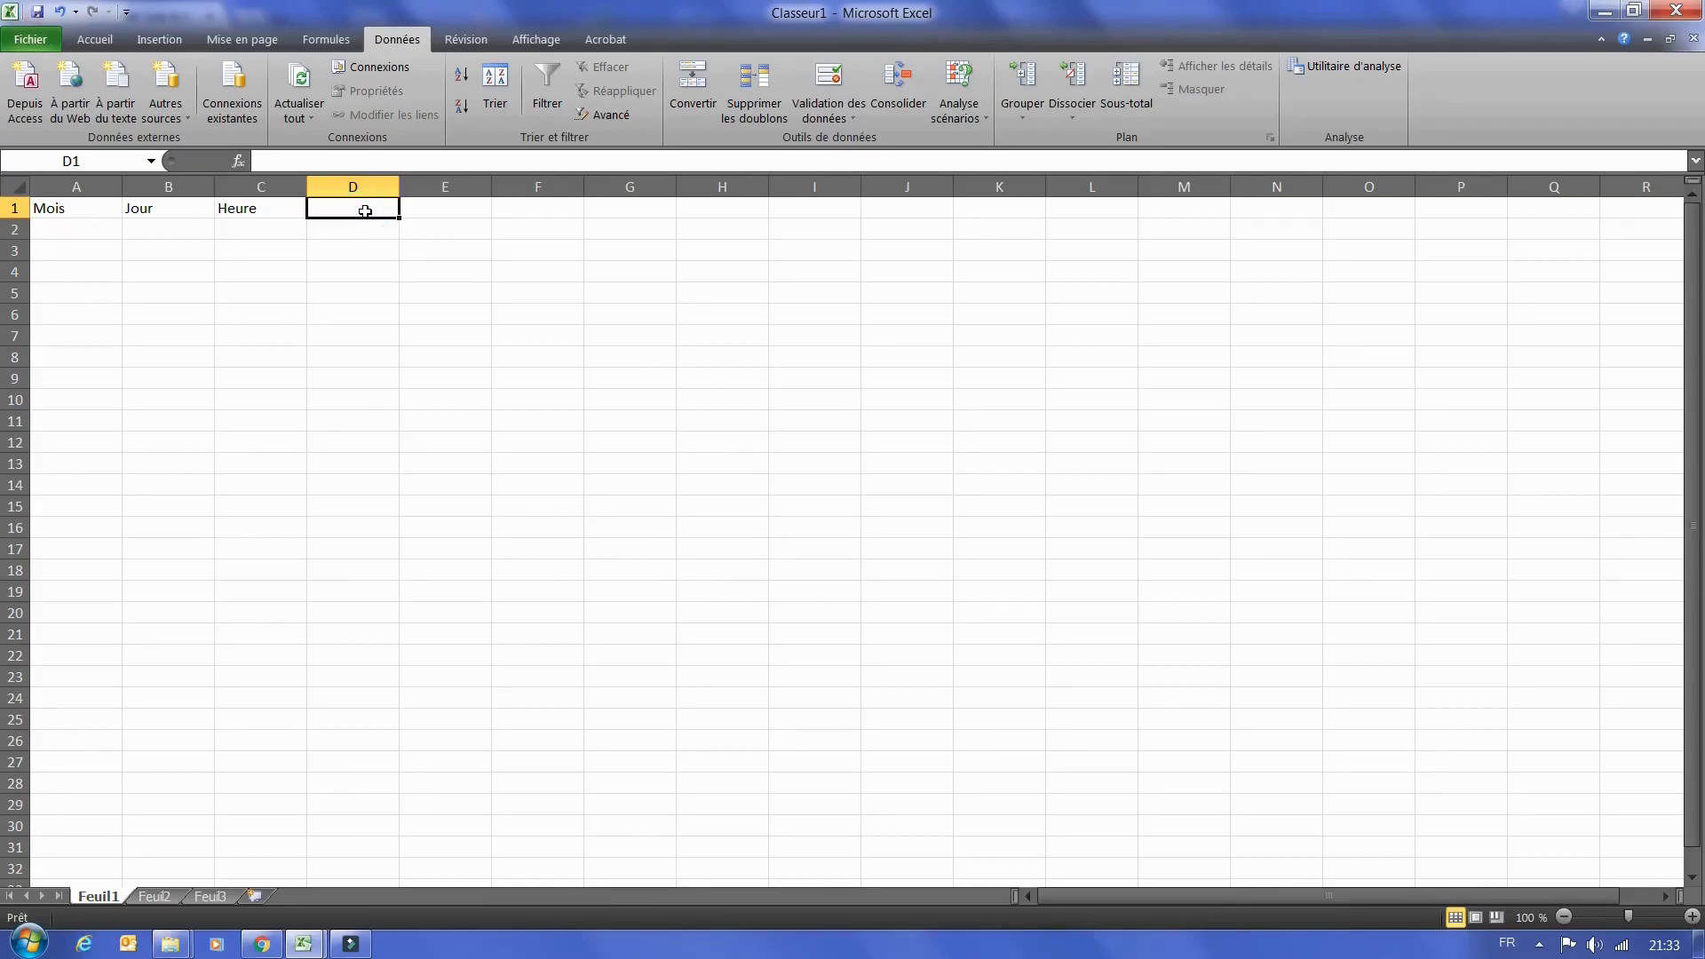
{"action": "type", "text": "Employés"}
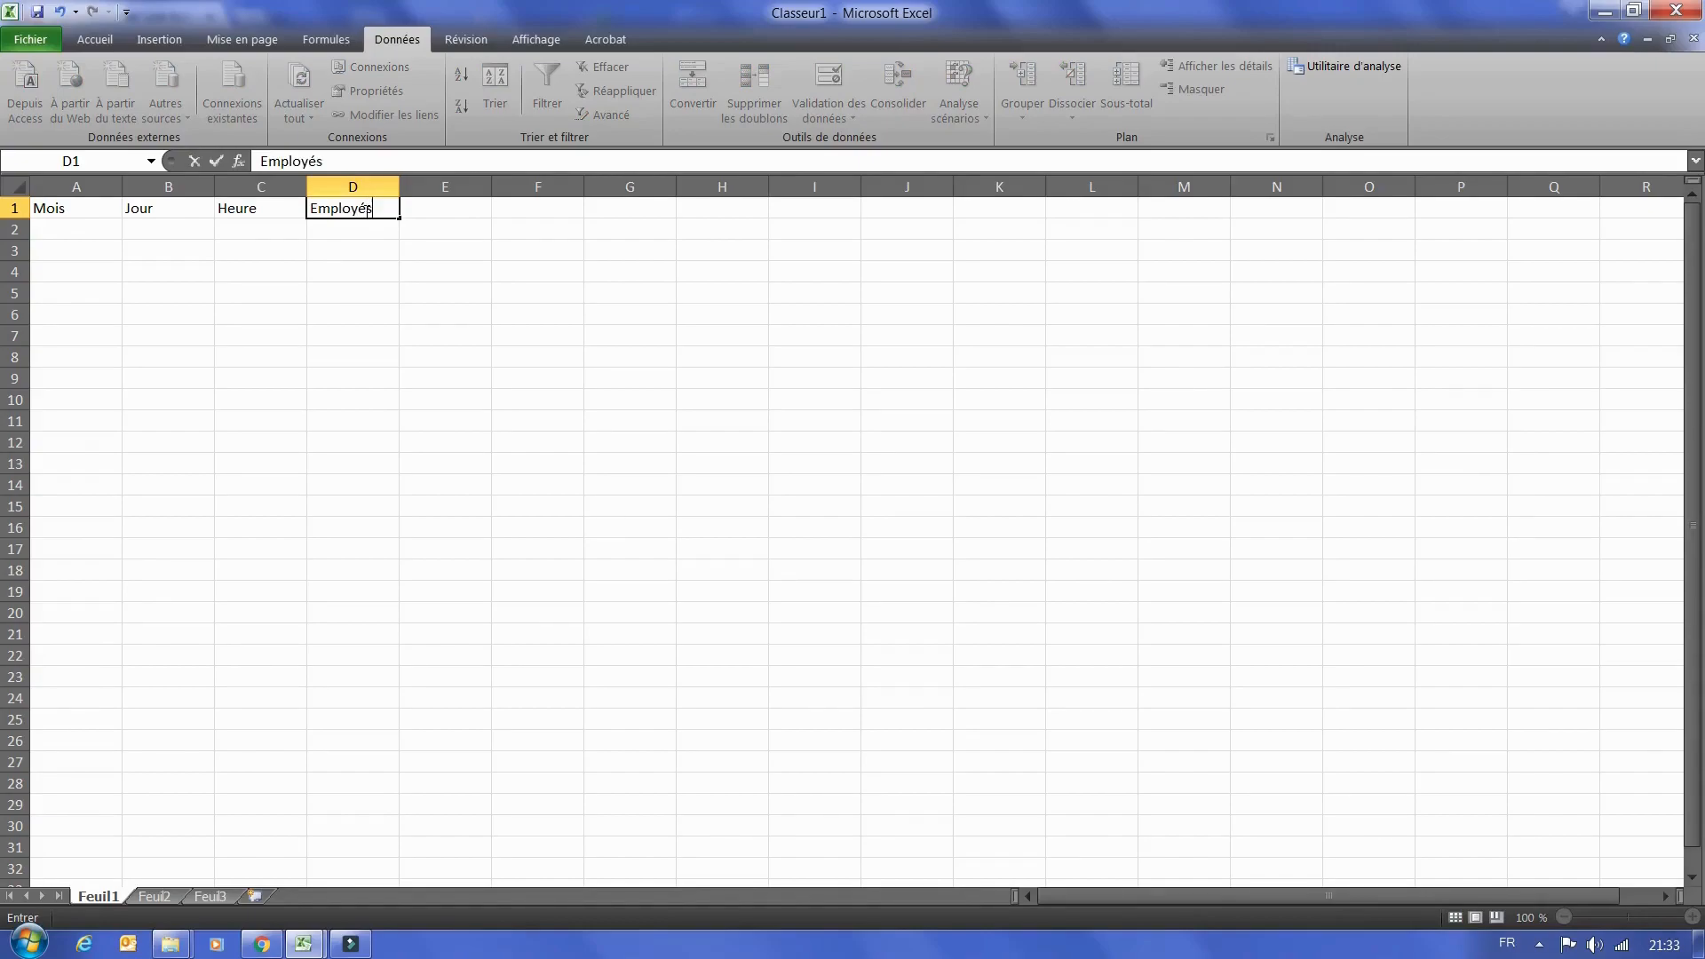
{"action": "key", "text": "Return"}
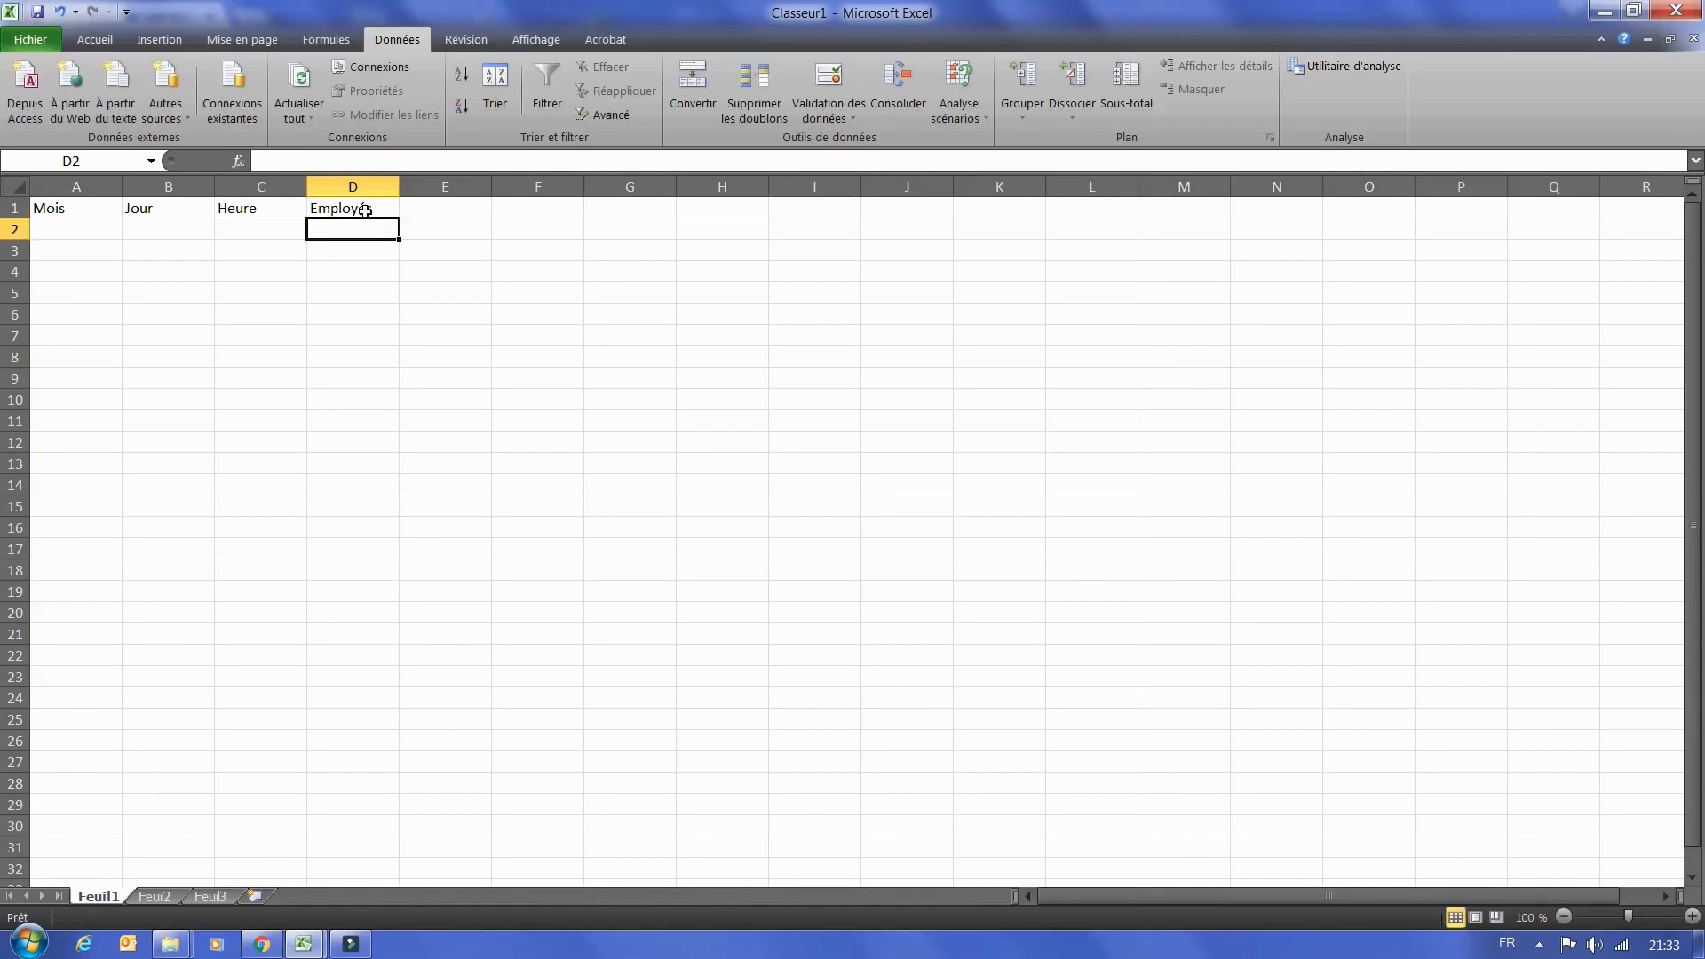
- Give cell D2 a drop-down list validation with the source A;B;C;D;E;F, and check its entries
{"action": "left_click", "coordinate": [828, 119]}
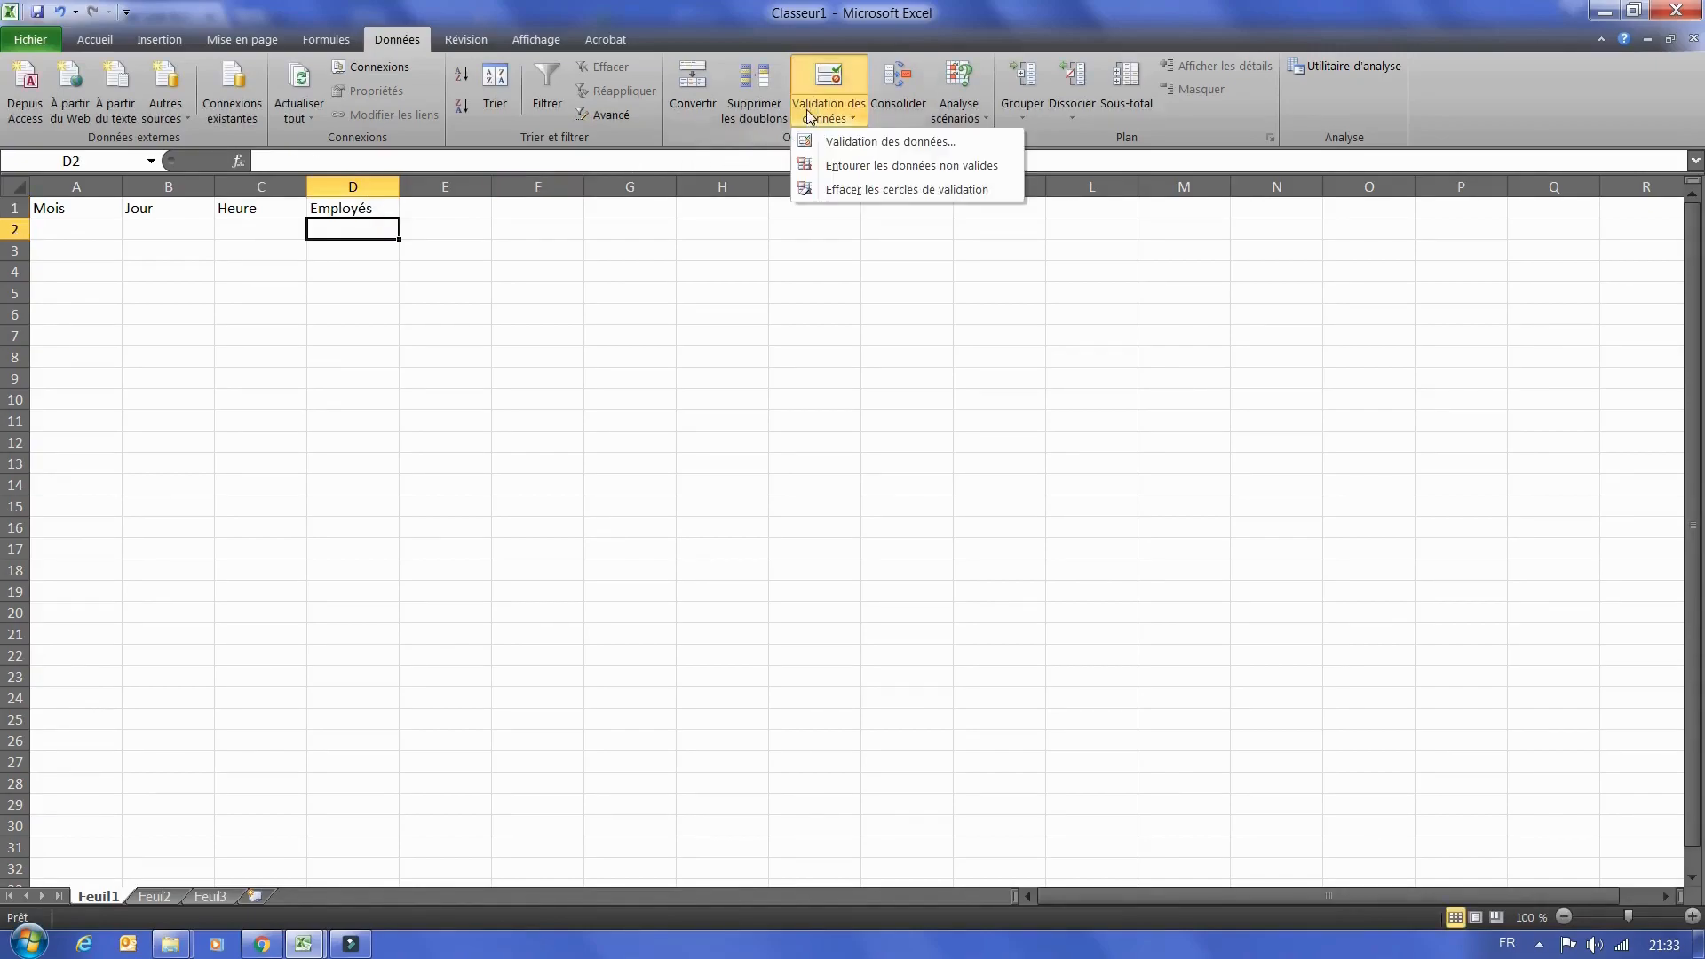
{"action": "left_click", "coordinate": [828, 144]}
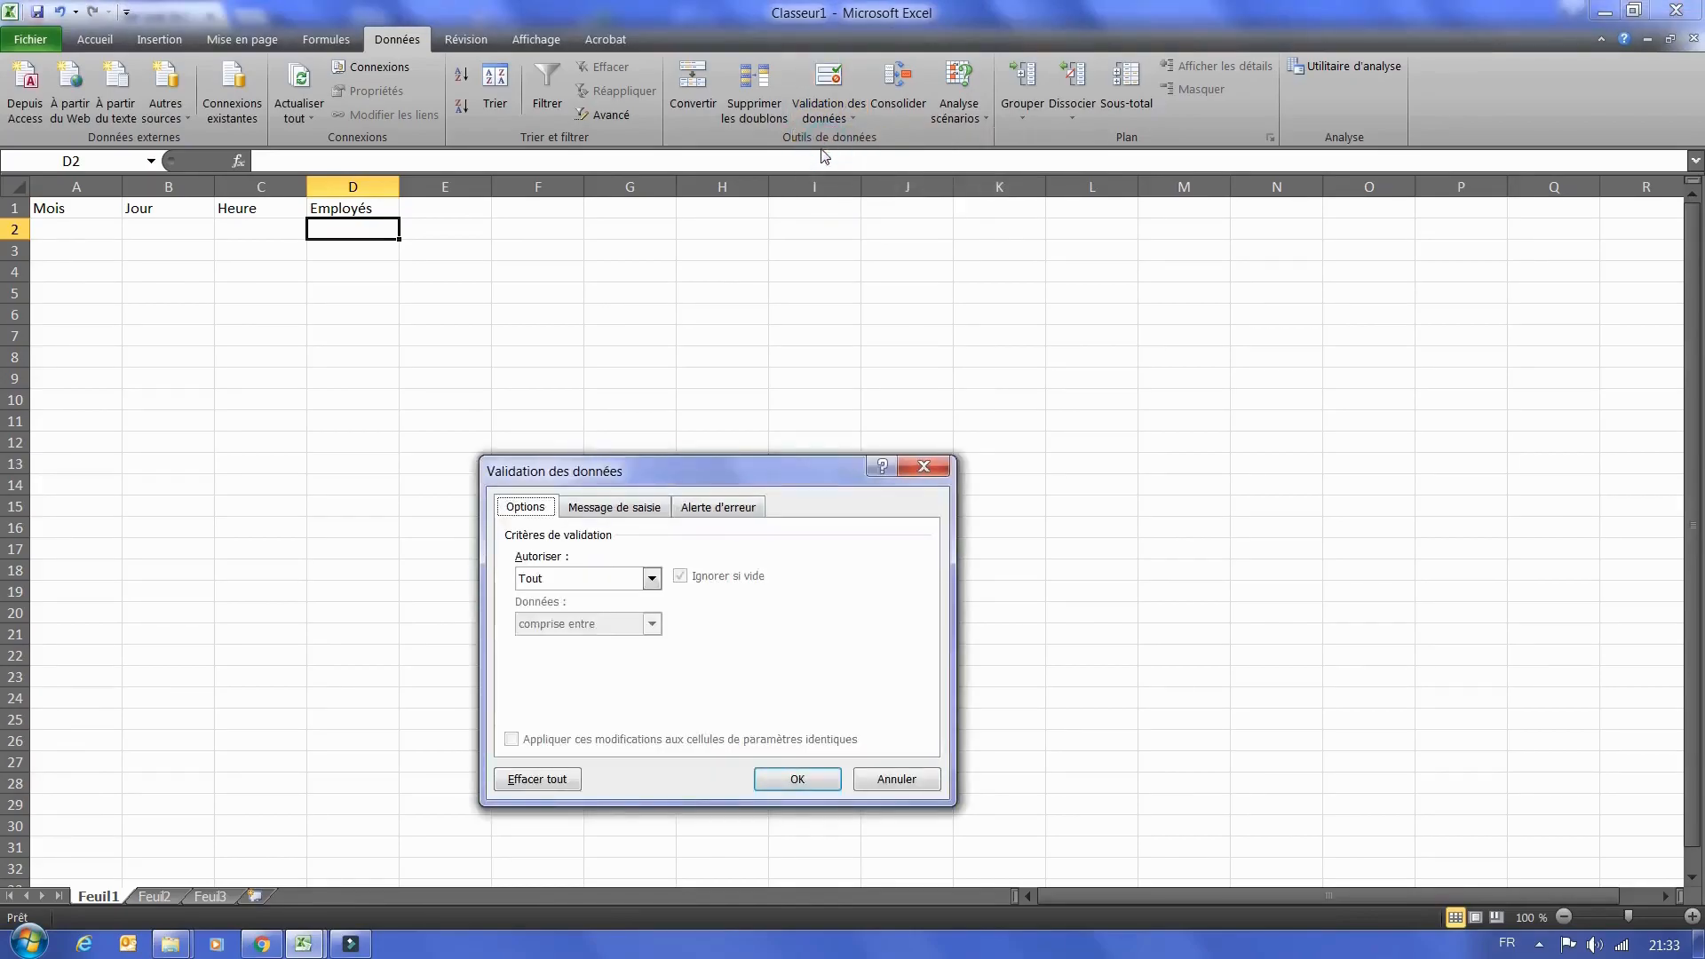
{"action": "left_click", "coordinate": [622, 582]}
{"action": "left_click", "coordinate": [581, 641]}
{"action": "left_click", "coordinate": [575, 669]}
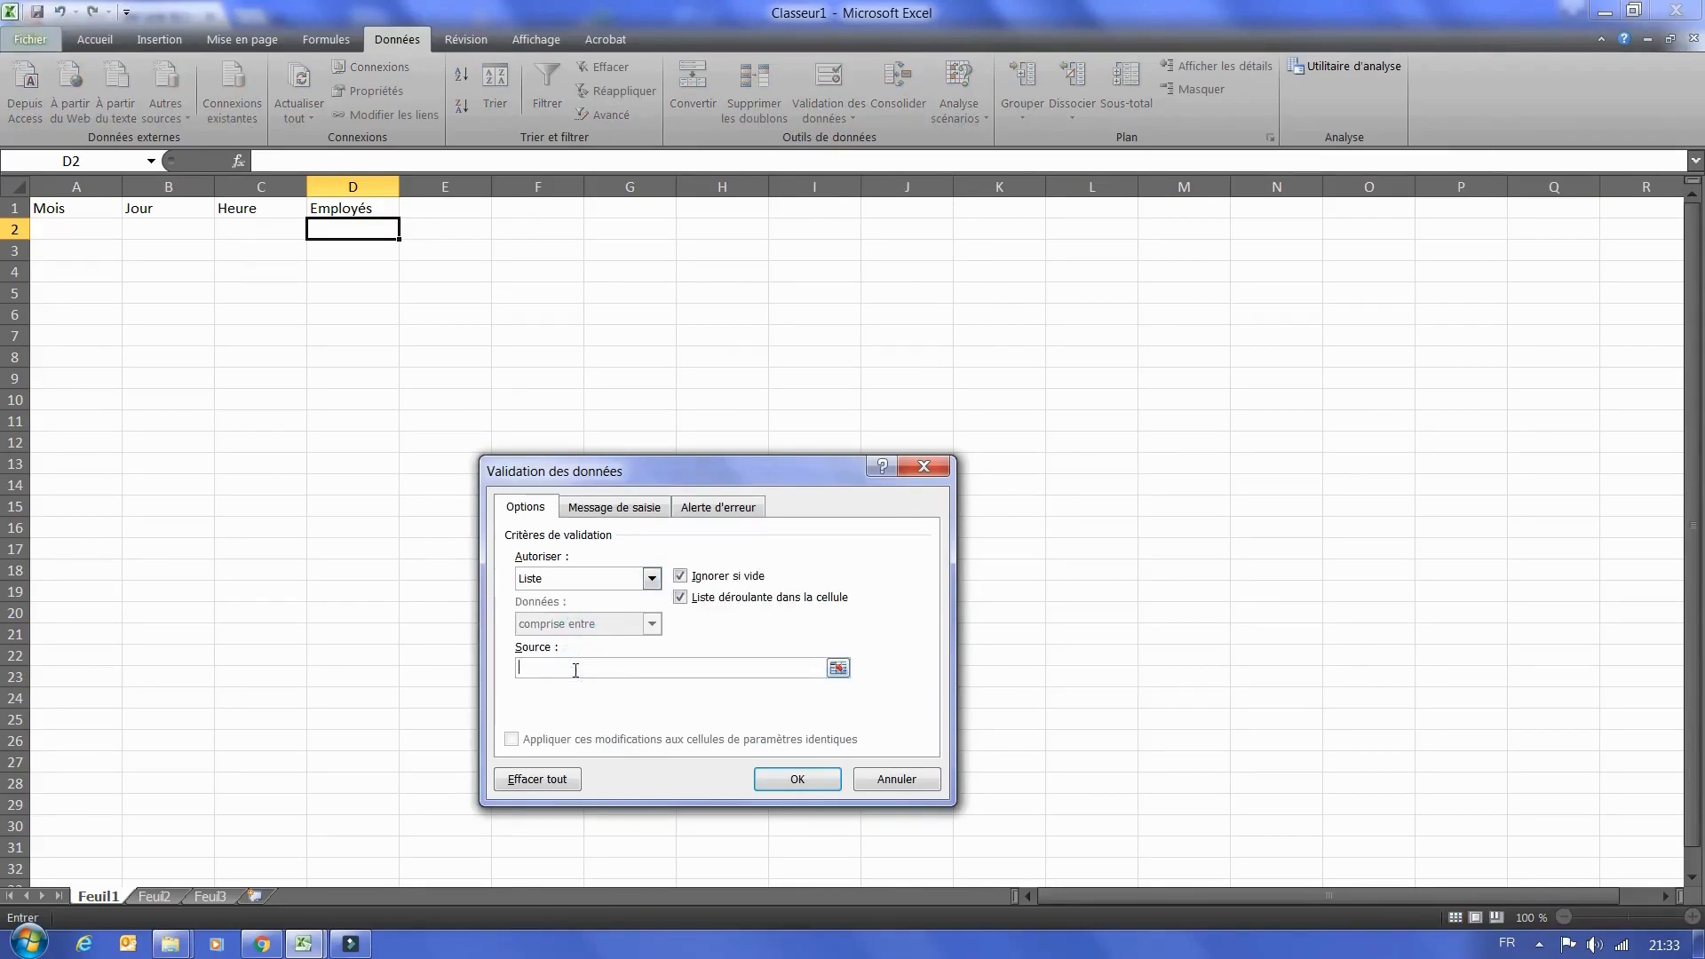
{"action": "type", "text": "A;B;C"}
{"action": "type", "text": ";D"}
{"action": "left_click", "coordinate": [793, 780]}
{"action": "left_click", "coordinate": [404, 229]}
{"action": "left_click", "coordinate": [404, 229]}
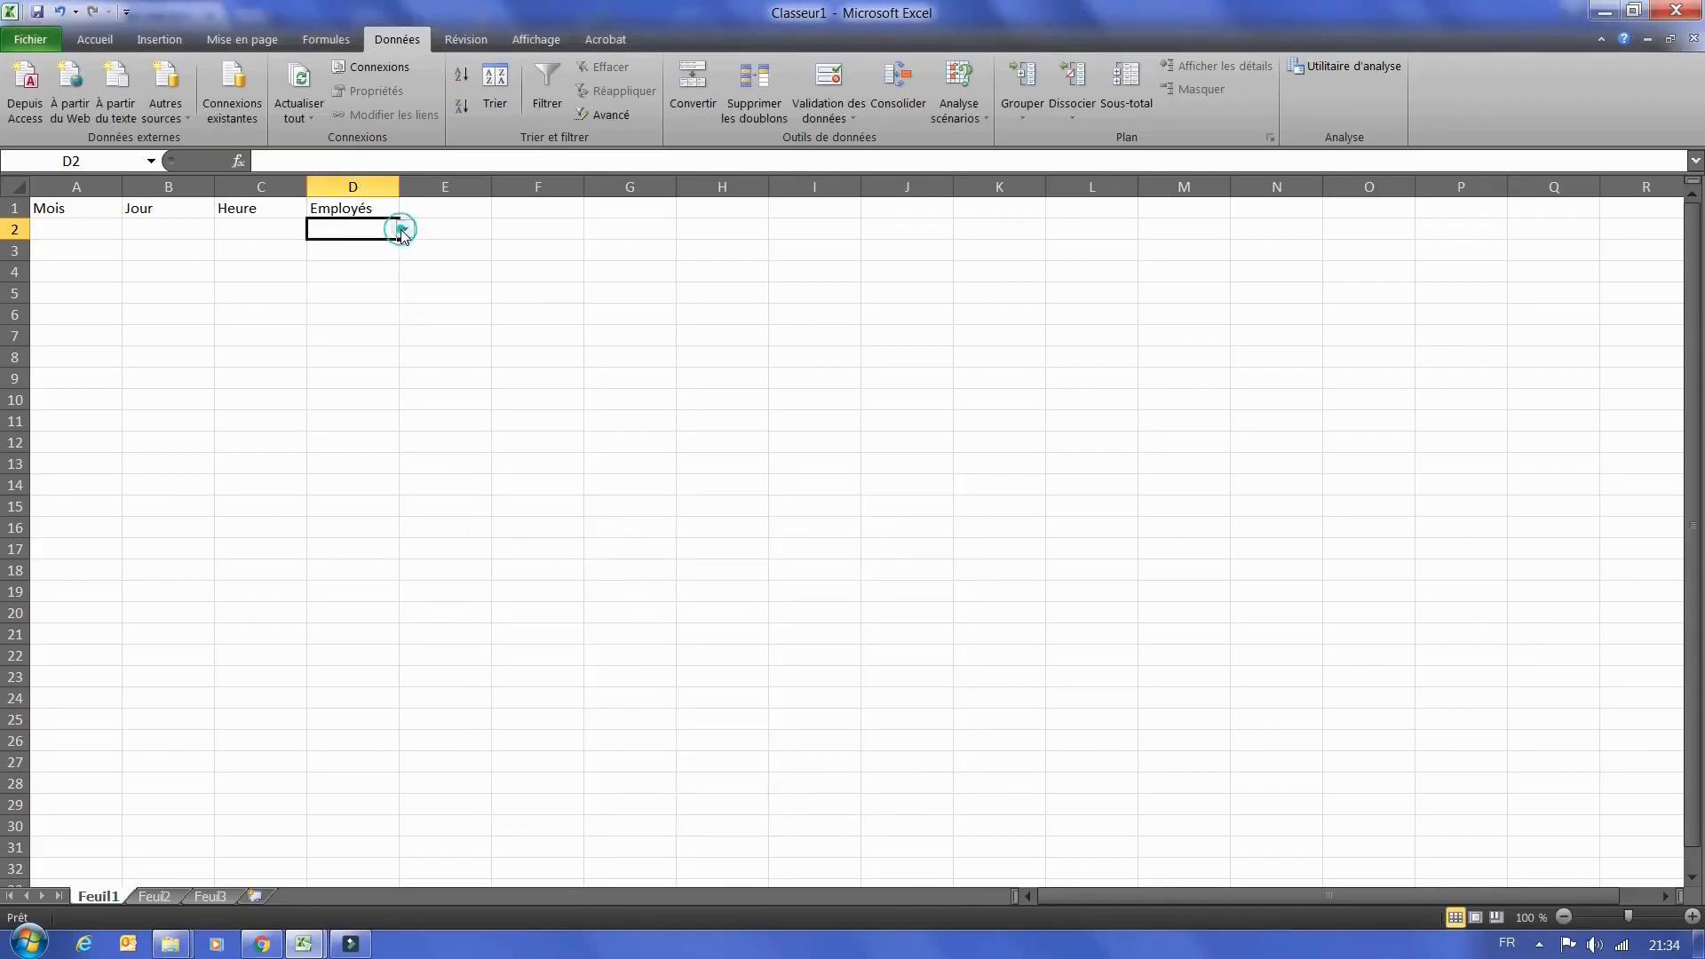
- Choose Janvier in cell A2 and Lundi in cell B2 from their drop-down lists
{"action": "left_click", "coordinate": [92, 228]}
{"action": "left_click", "coordinate": [128, 229]}
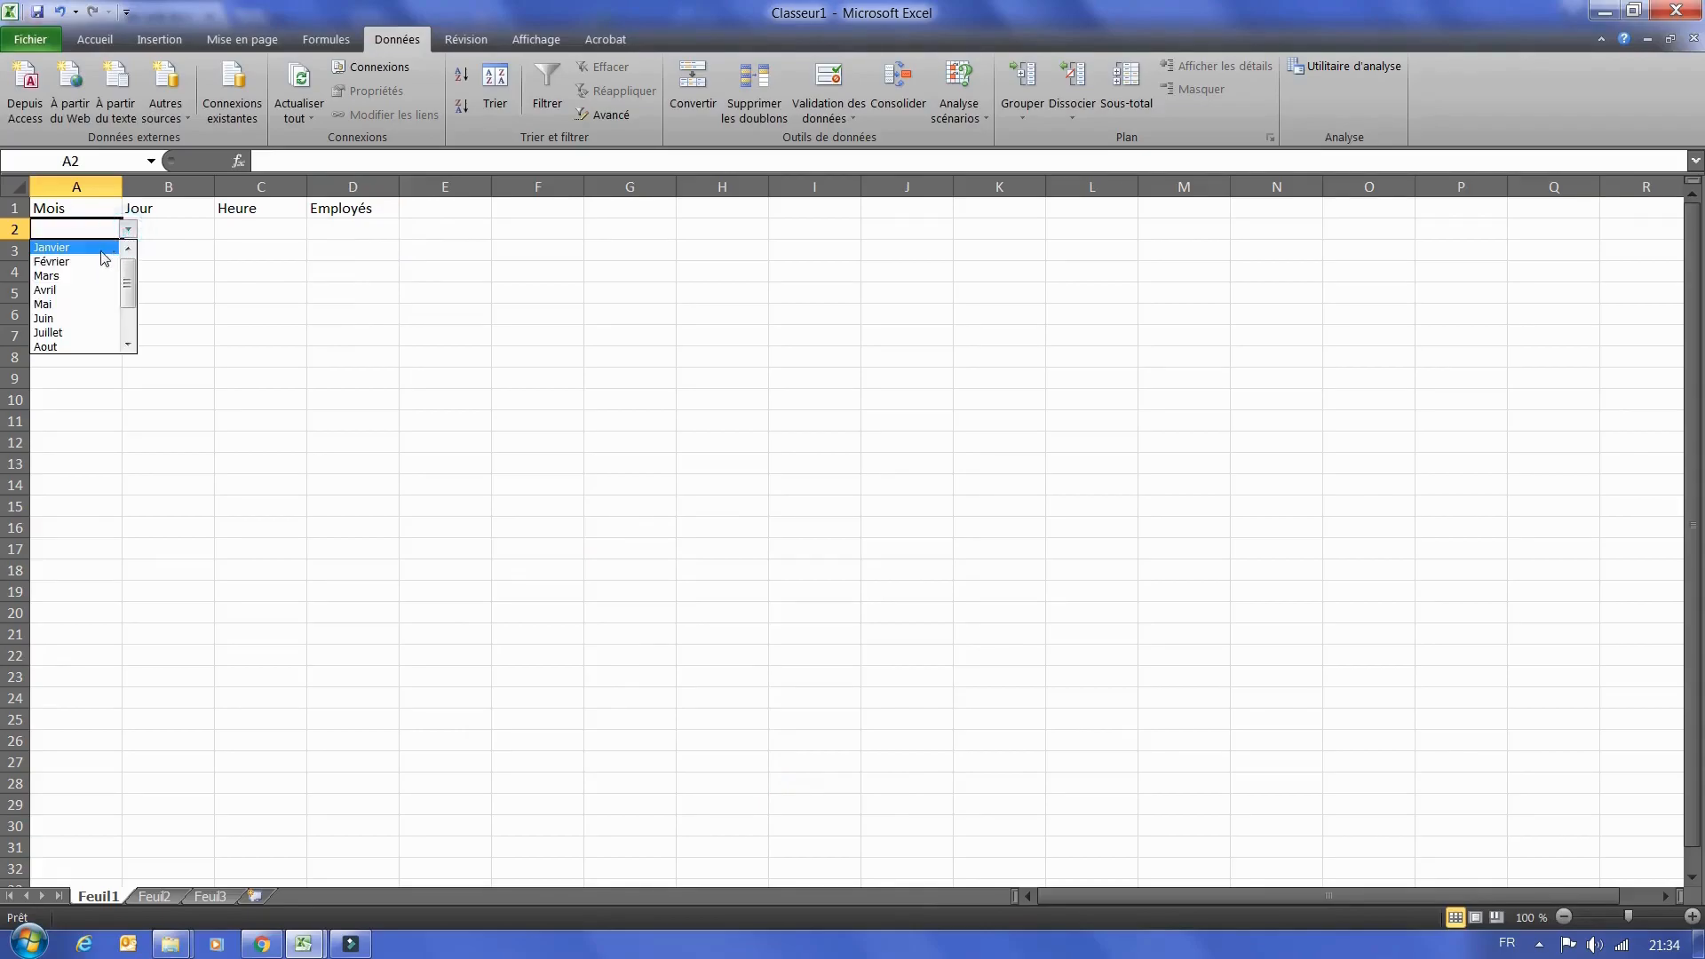
{"action": "left_click", "coordinate": [97, 248]}
{"action": "left_click", "coordinate": [182, 233]}
{"action": "left_click", "coordinate": [220, 229]}
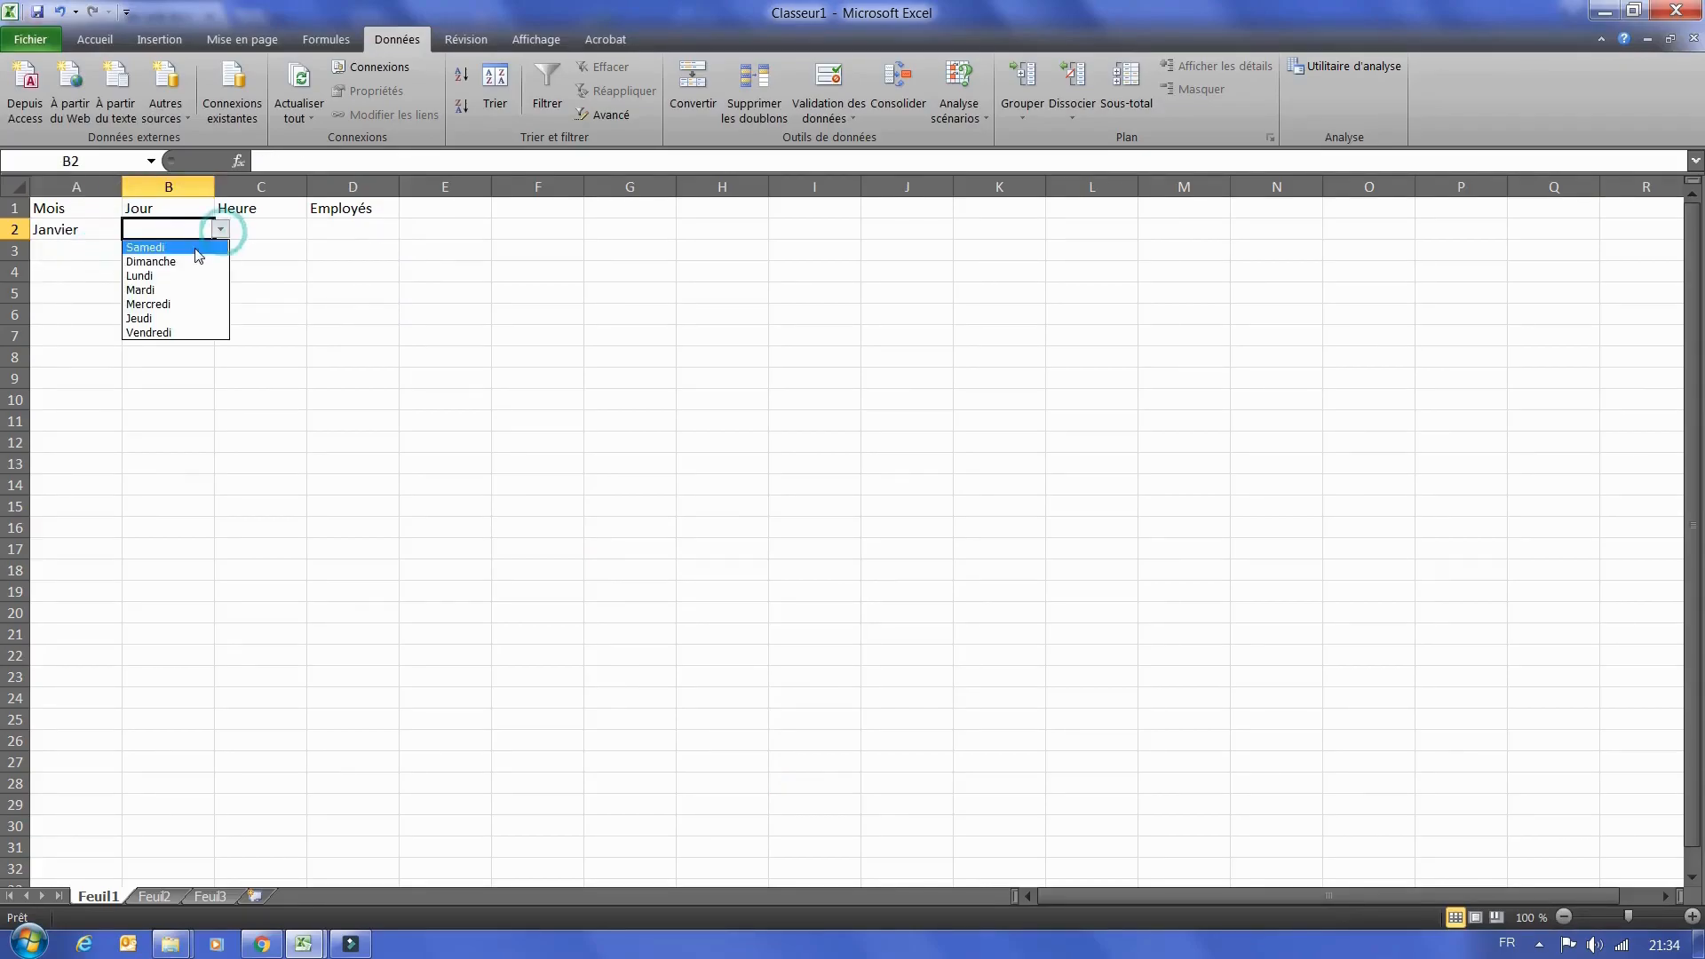
{"action": "left_click", "coordinate": [206, 248]}
{"action": "left_click", "coordinate": [222, 230]}
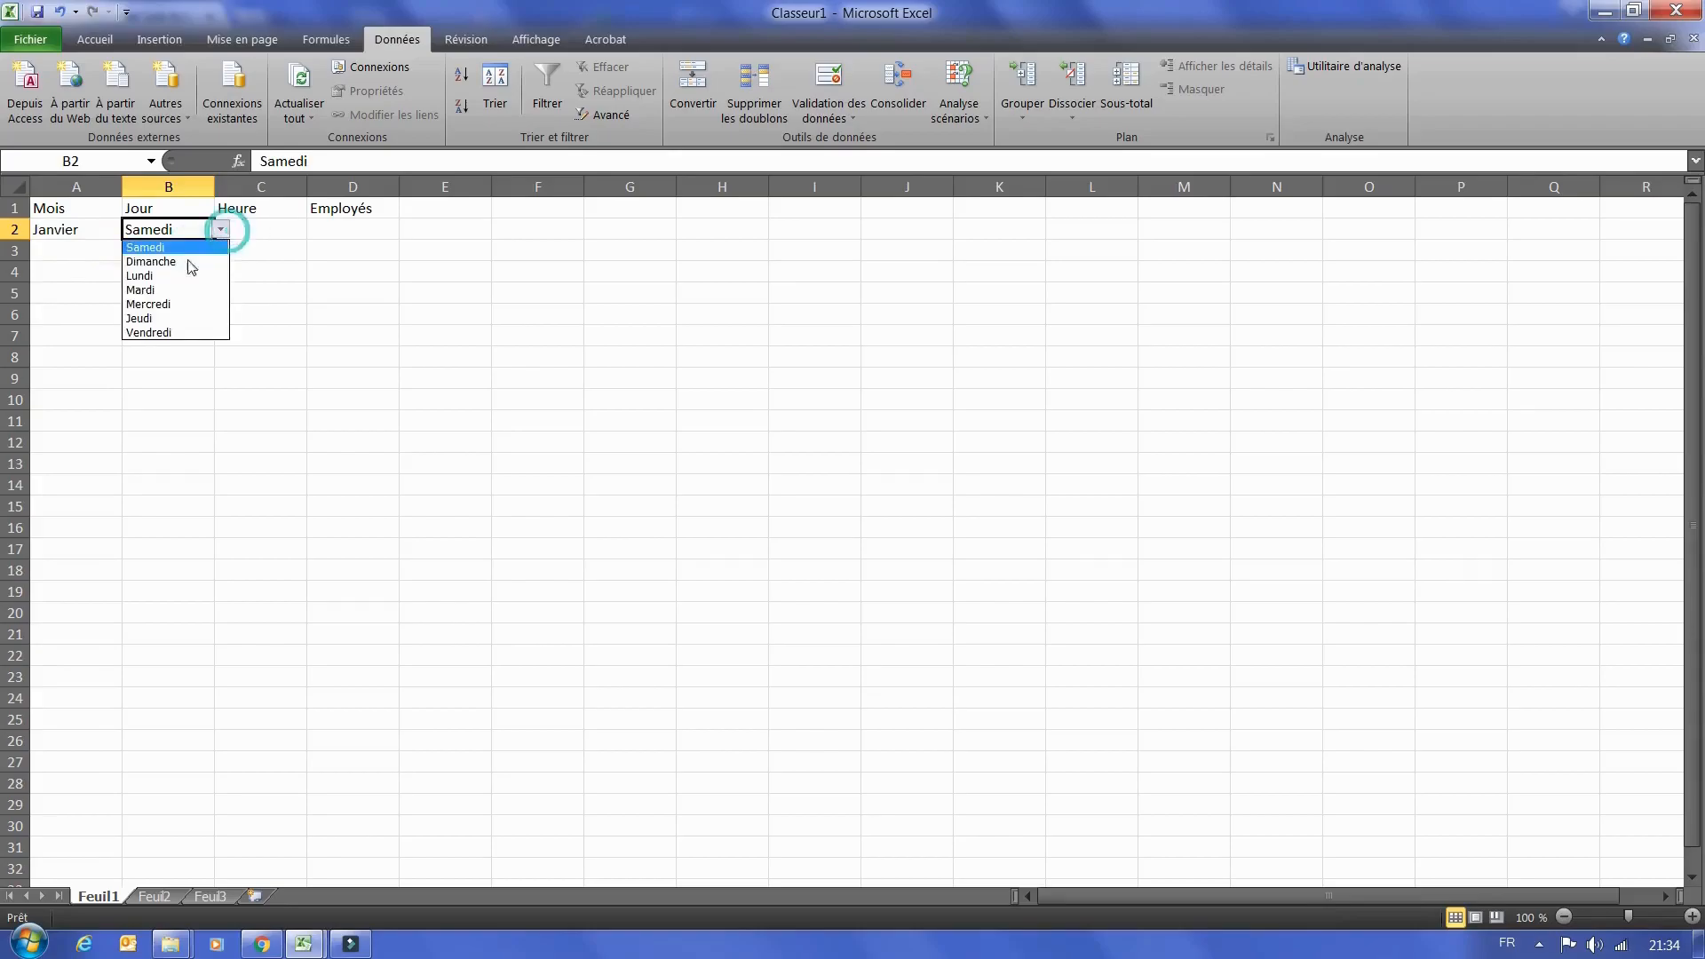
{"action": "left_click", "coordinate": [164, 276]}
- Choose 10h in cell C2 and A in cell D2 from their drop-down lists
{"action": "left_click", "coordinate": [274, 228]}
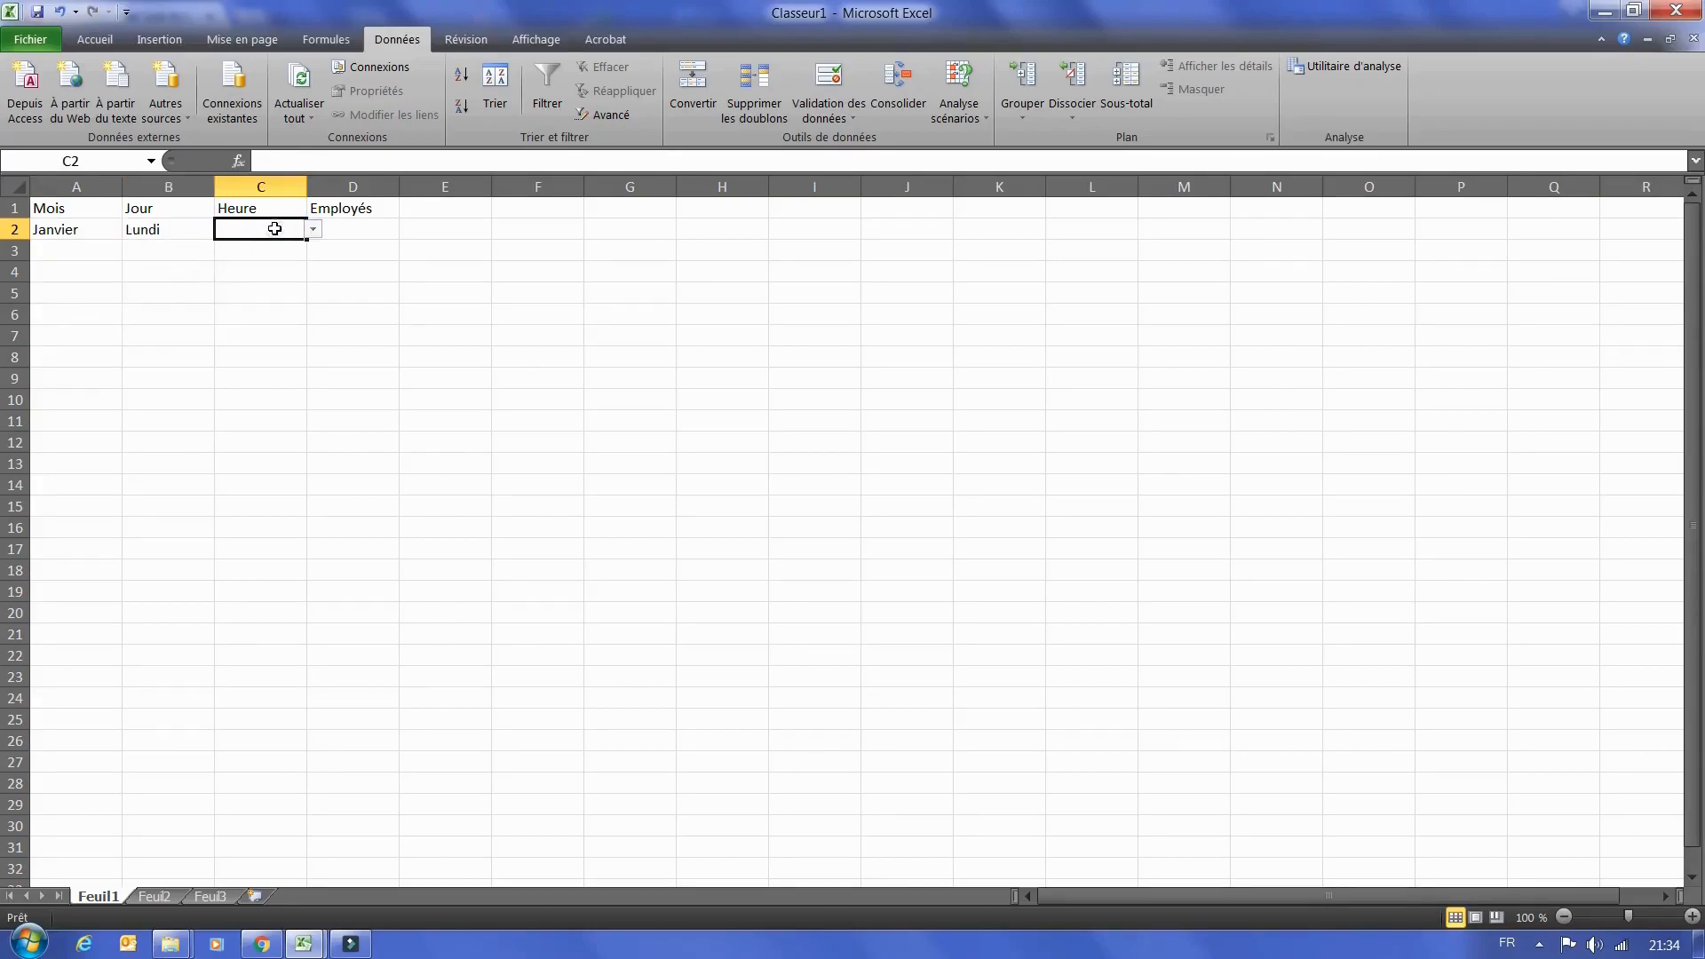
{"action": "left_click", "coordinate": [312, 229]}
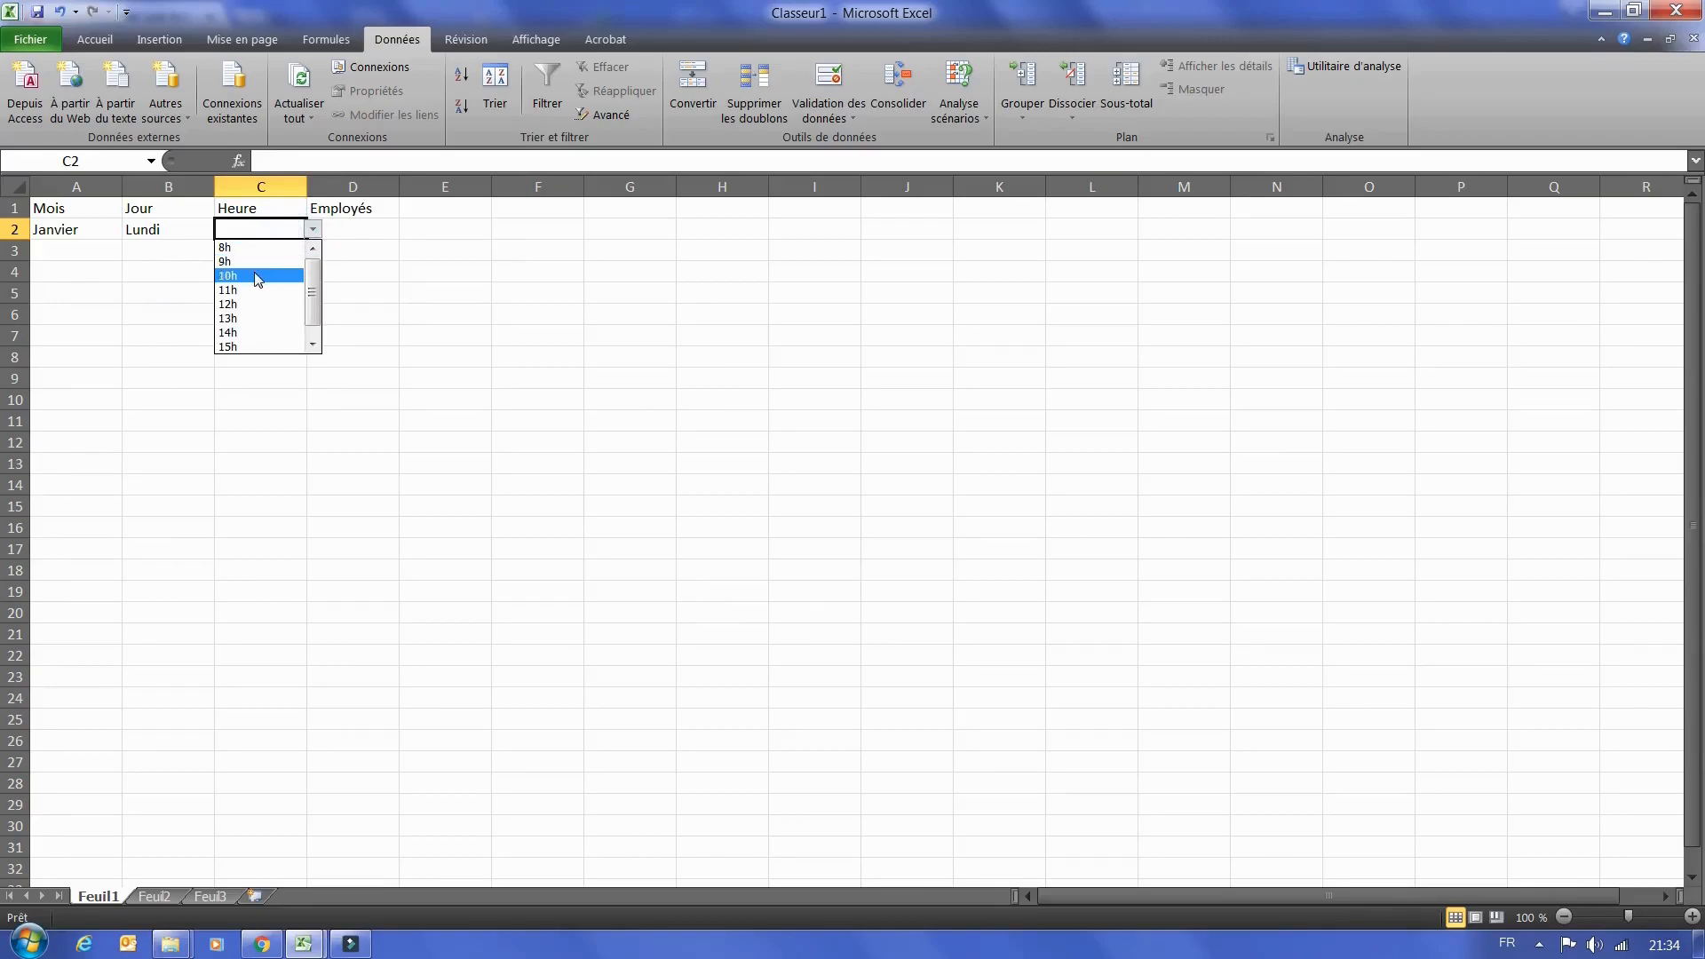
{"action": "left_click", "coordinate": [257, 278]}
{"action": "left_click", "coordinate": [352, 232]}
{"action": "left_click", "coordinate": [402, 230]}
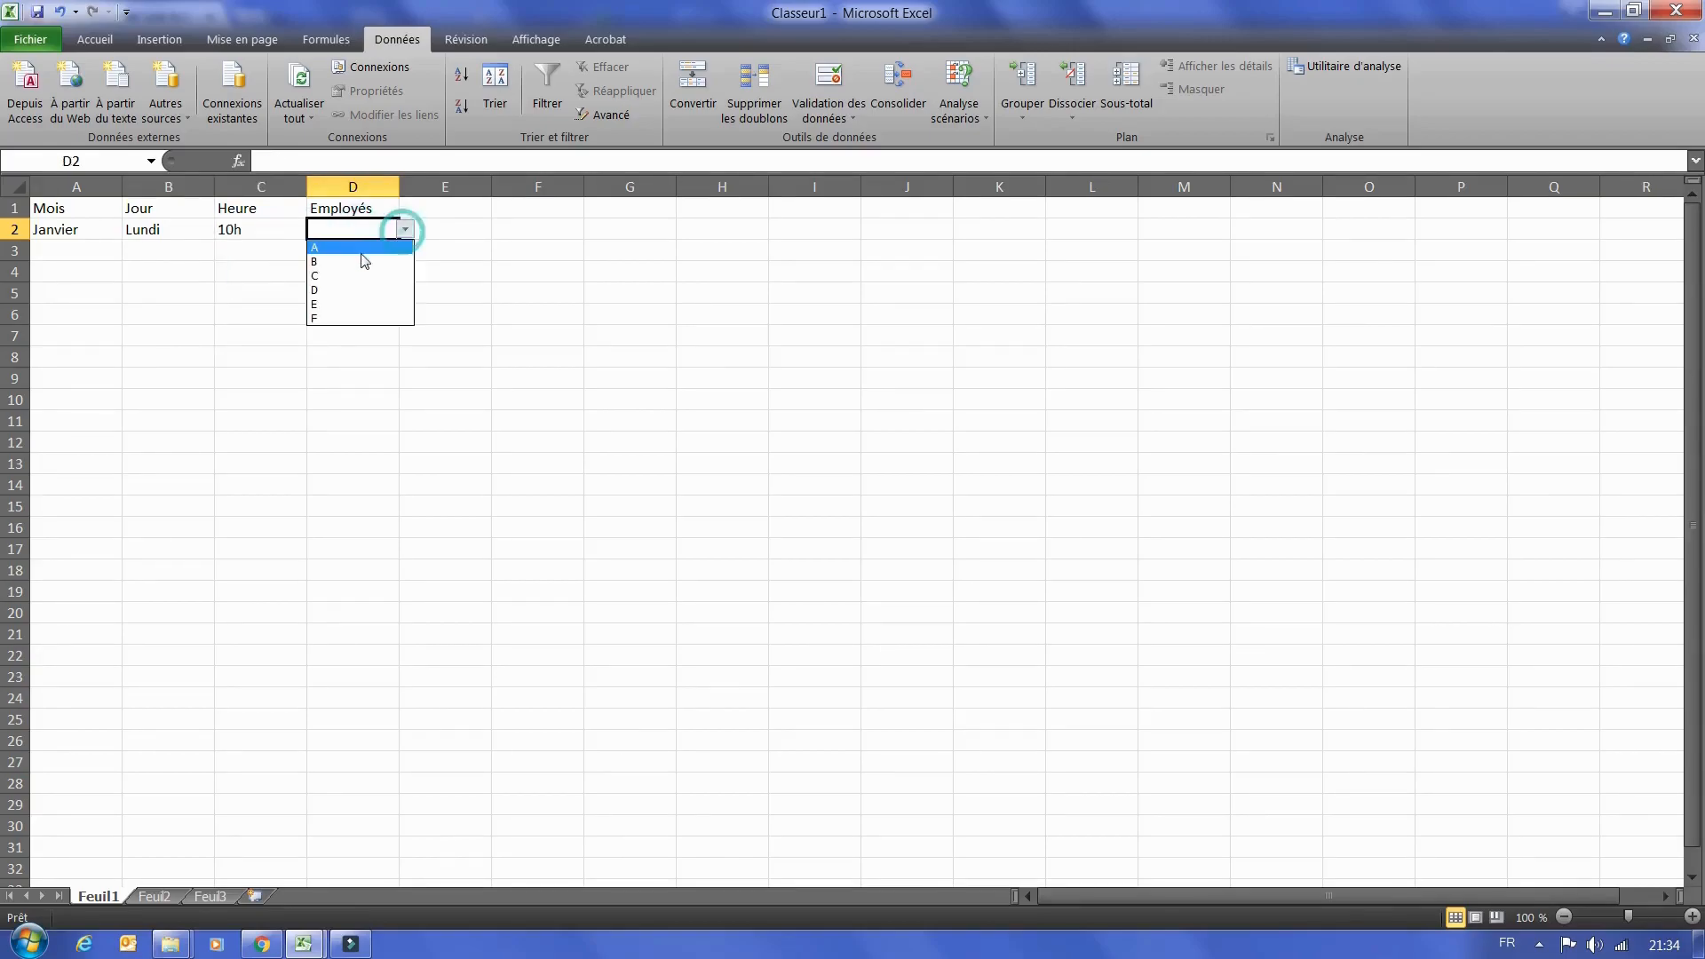
{"action": "left_click", "coordinate": [348, 248]}
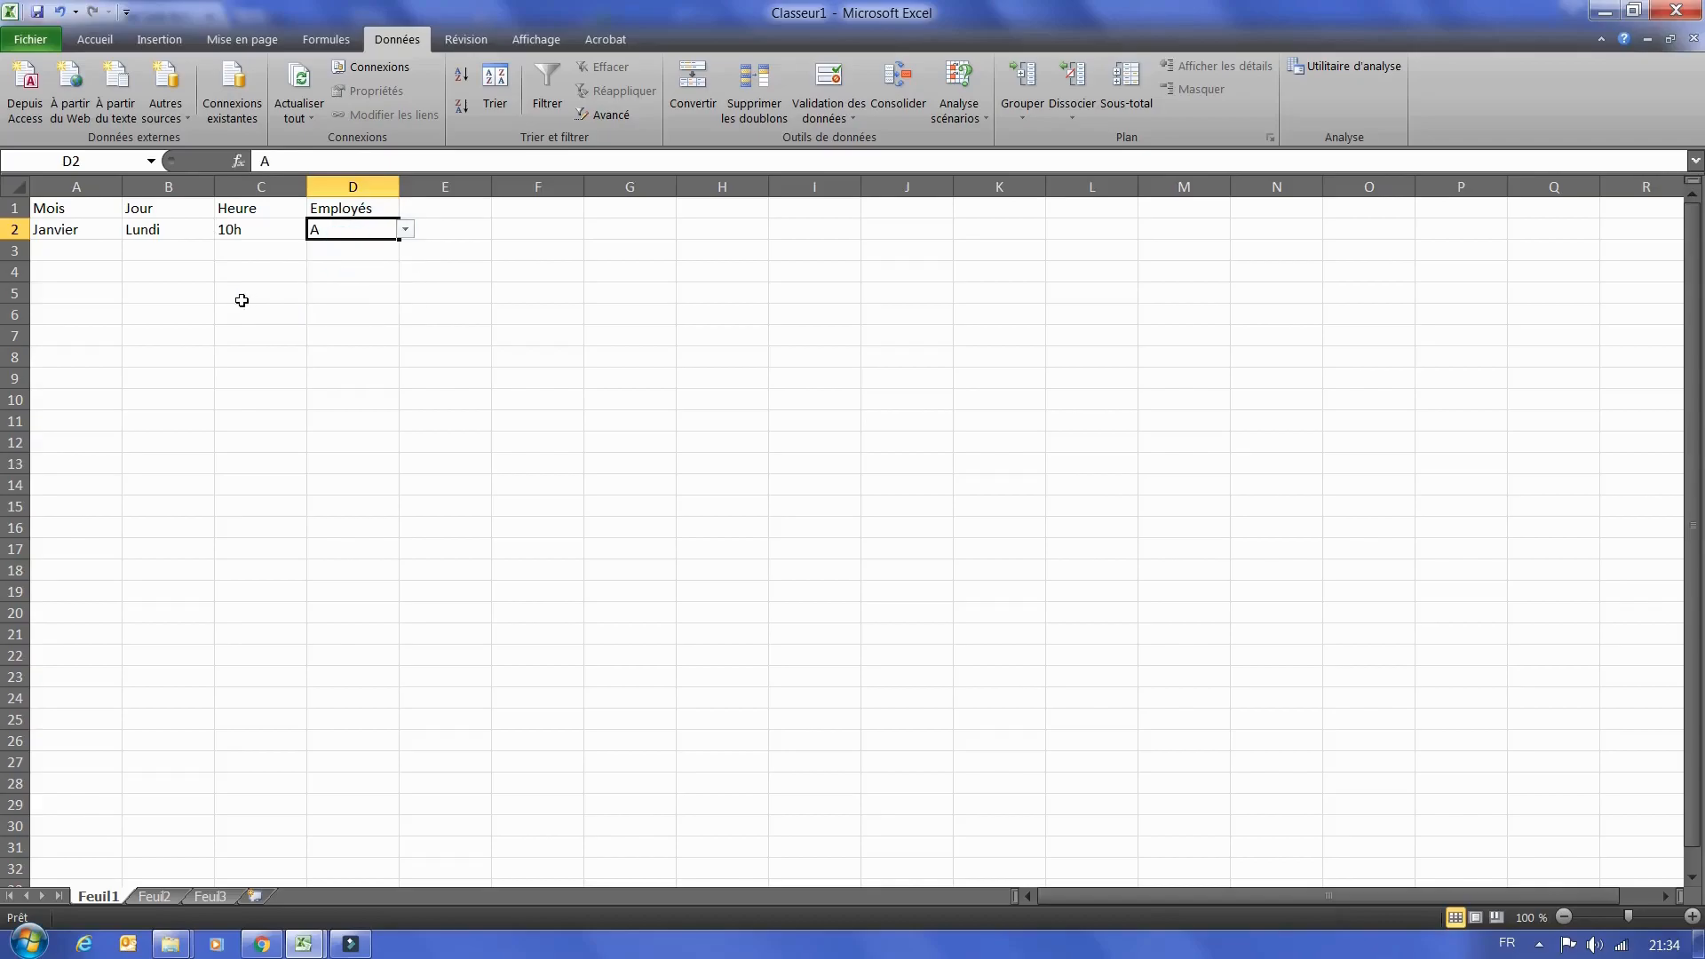
- Check whether the cells under the headers in rows 3 and 2 offer drop-down lists
{"action": "left_click", "coordinate": [96, 246]}
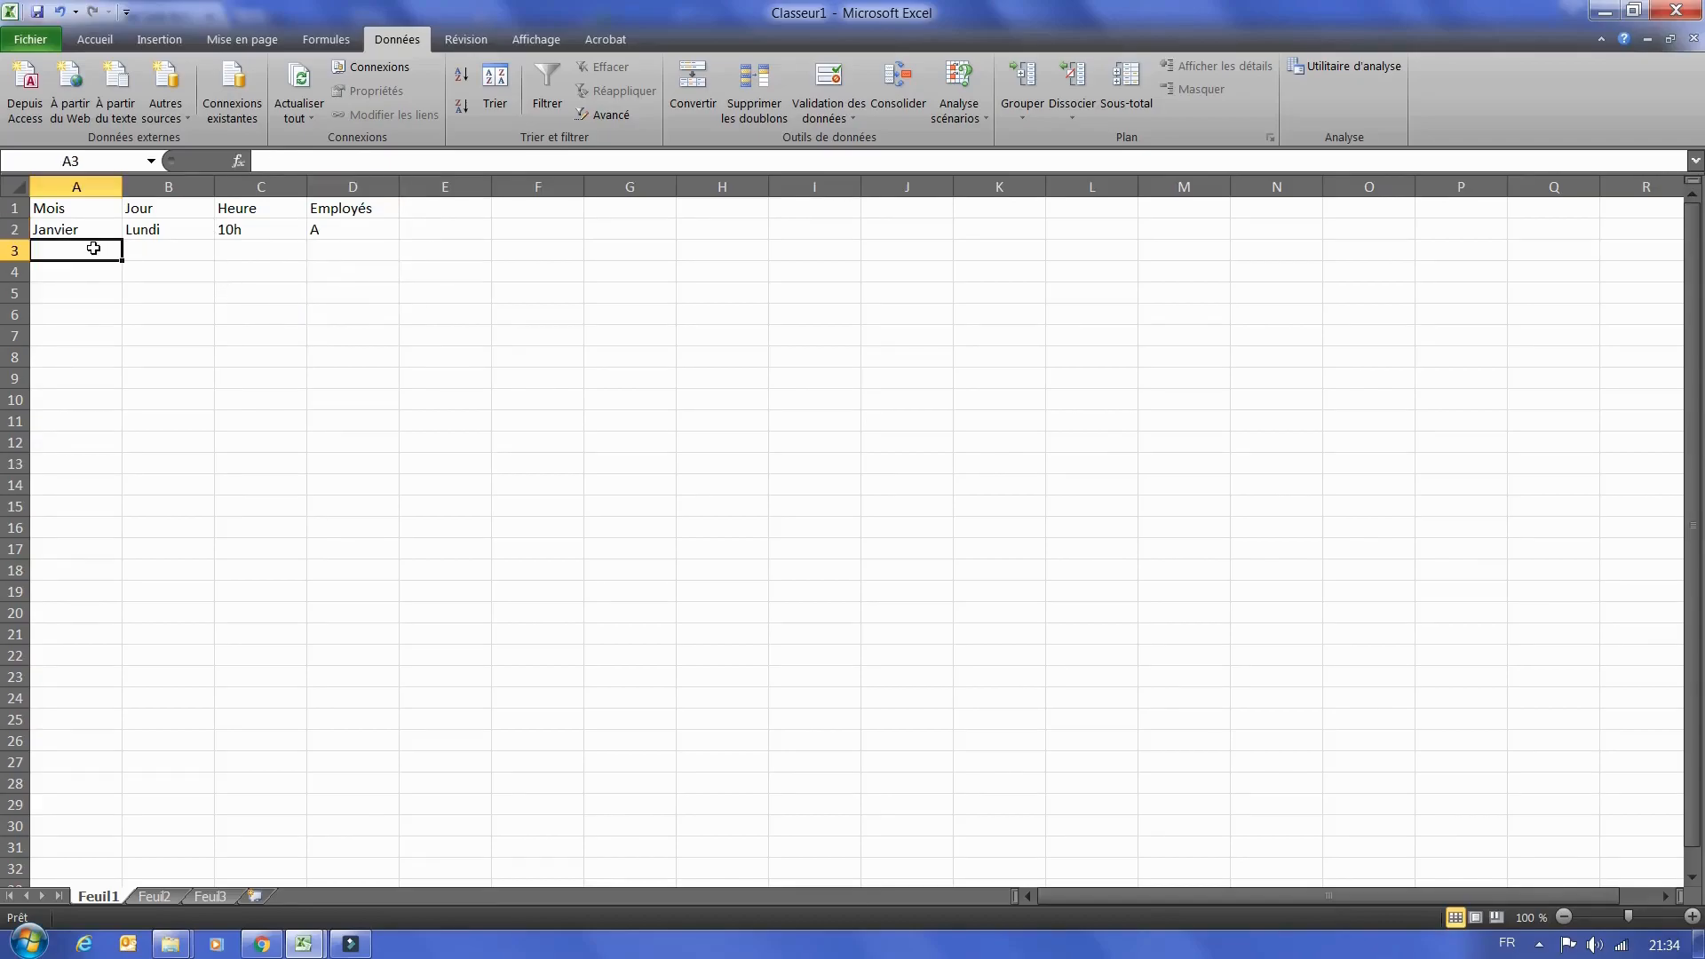
{"action": "left_click", "coordinate": [142, 253]}
{"action": "left_click", "coordinate": [253, 250]}
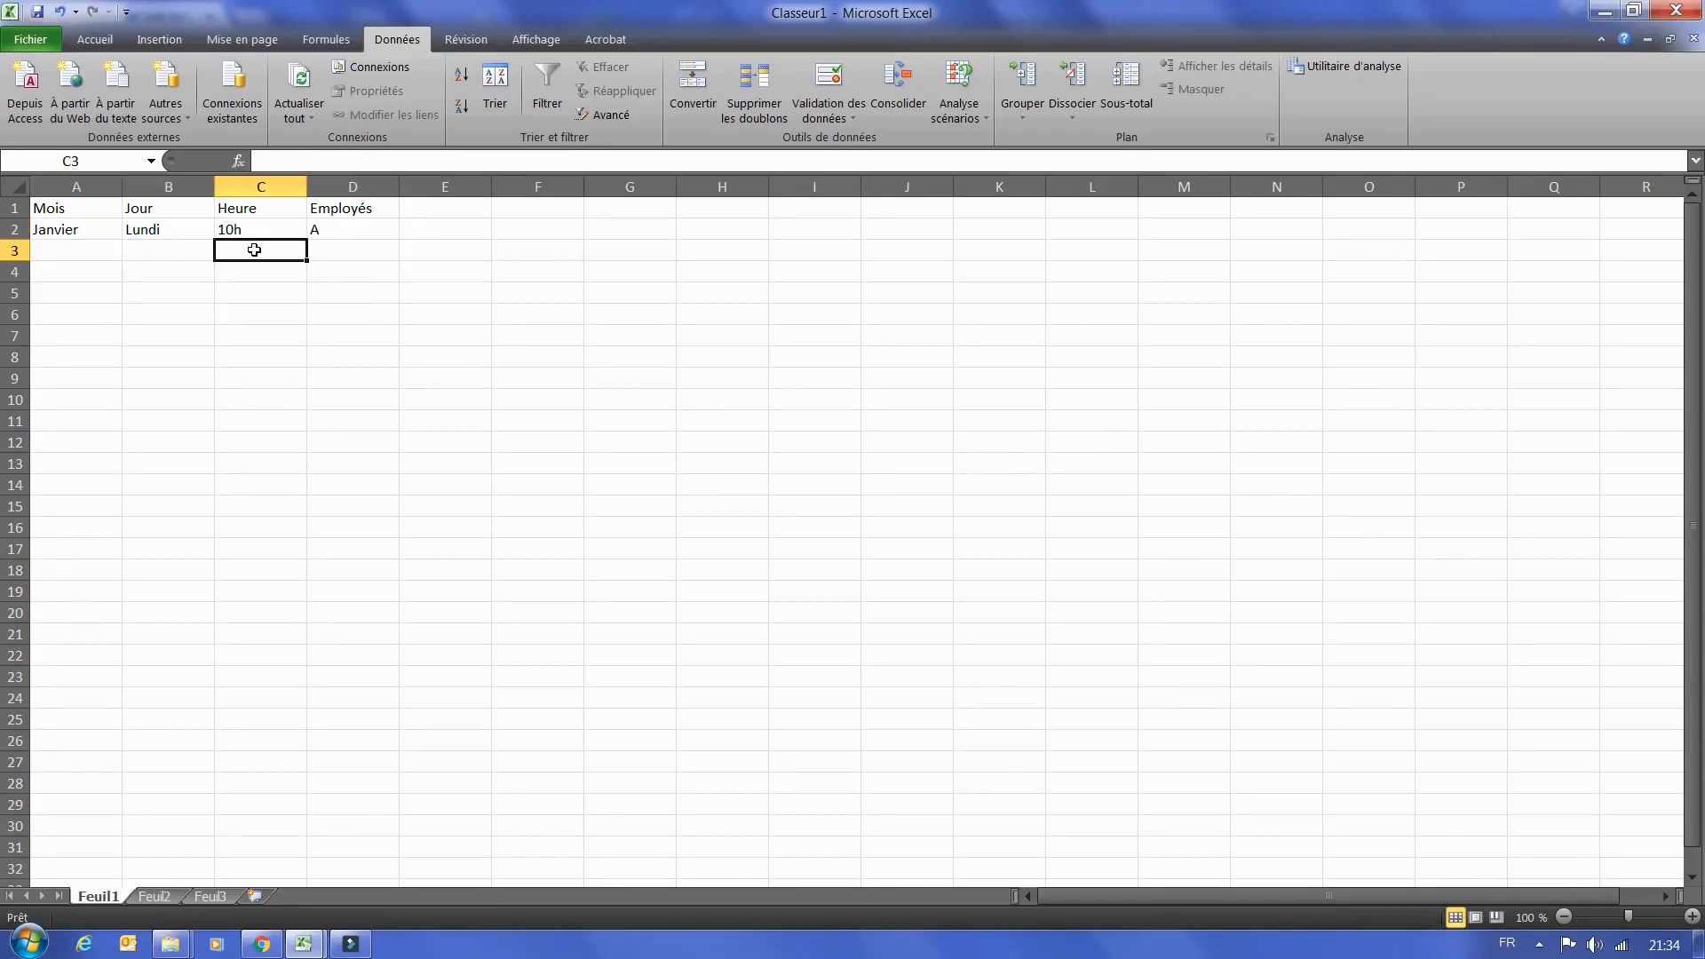
{"action": "left_click", "coordinate": [333, 248]}
{"action": "left_click", "coordinate": [63, 250]}
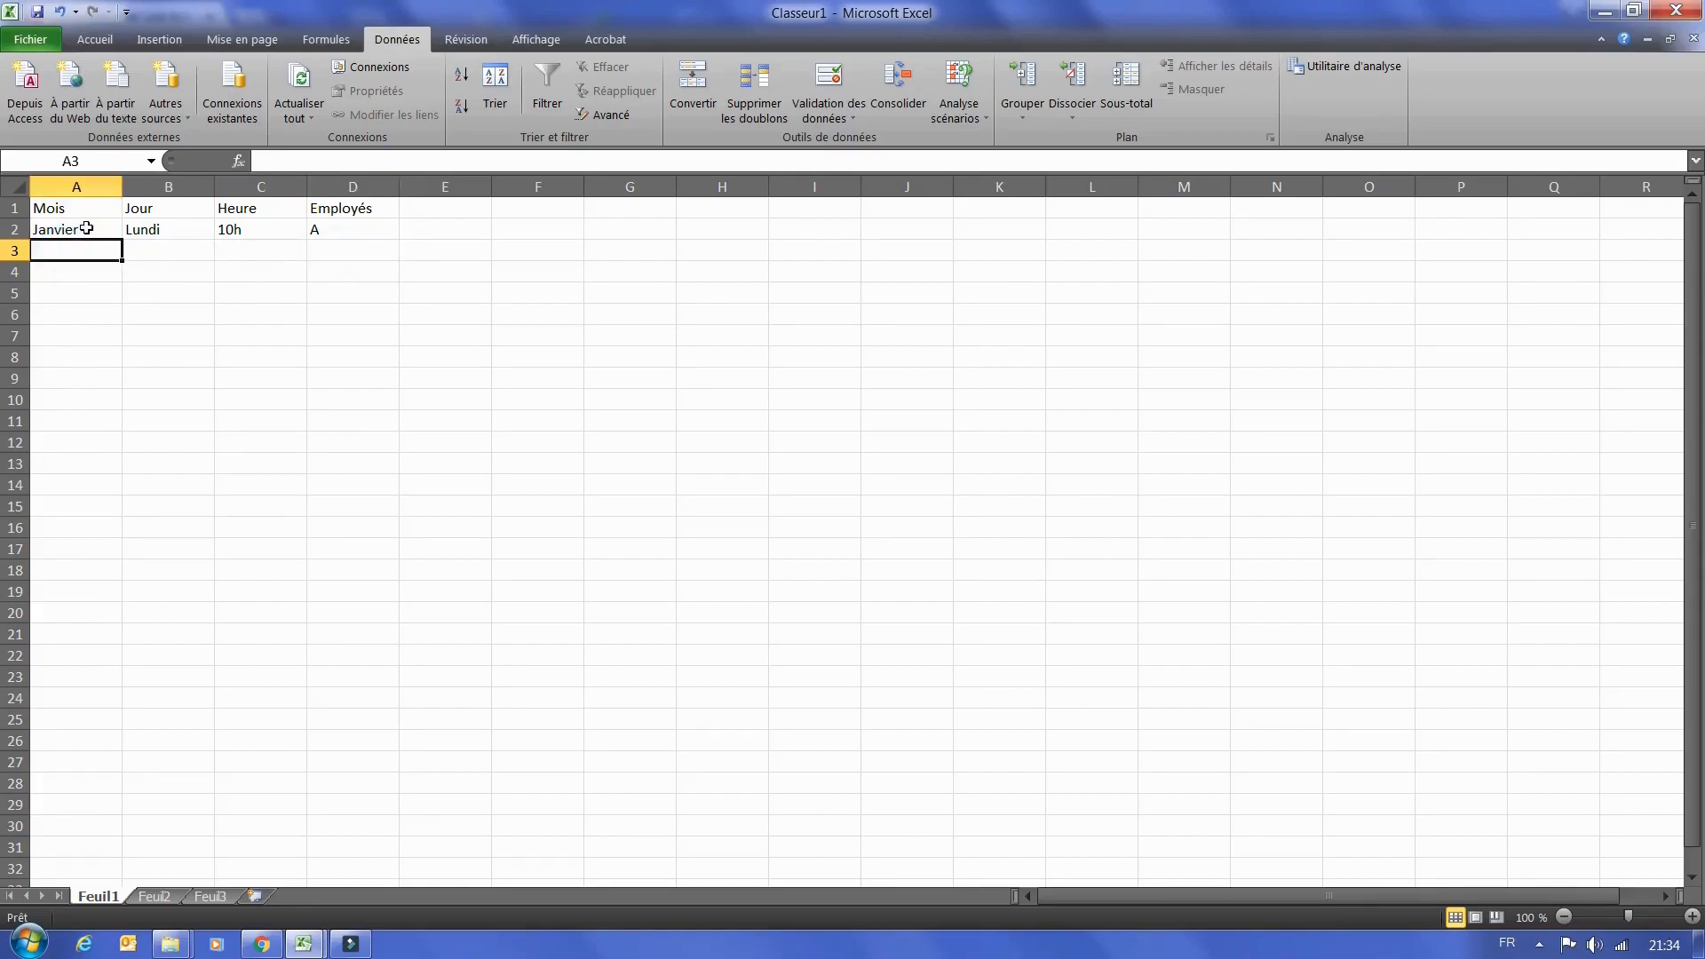
{"action": "left_click", "coordinate": [103, 232]}
{"action": "left_click", "coordinate": [149, 232]}
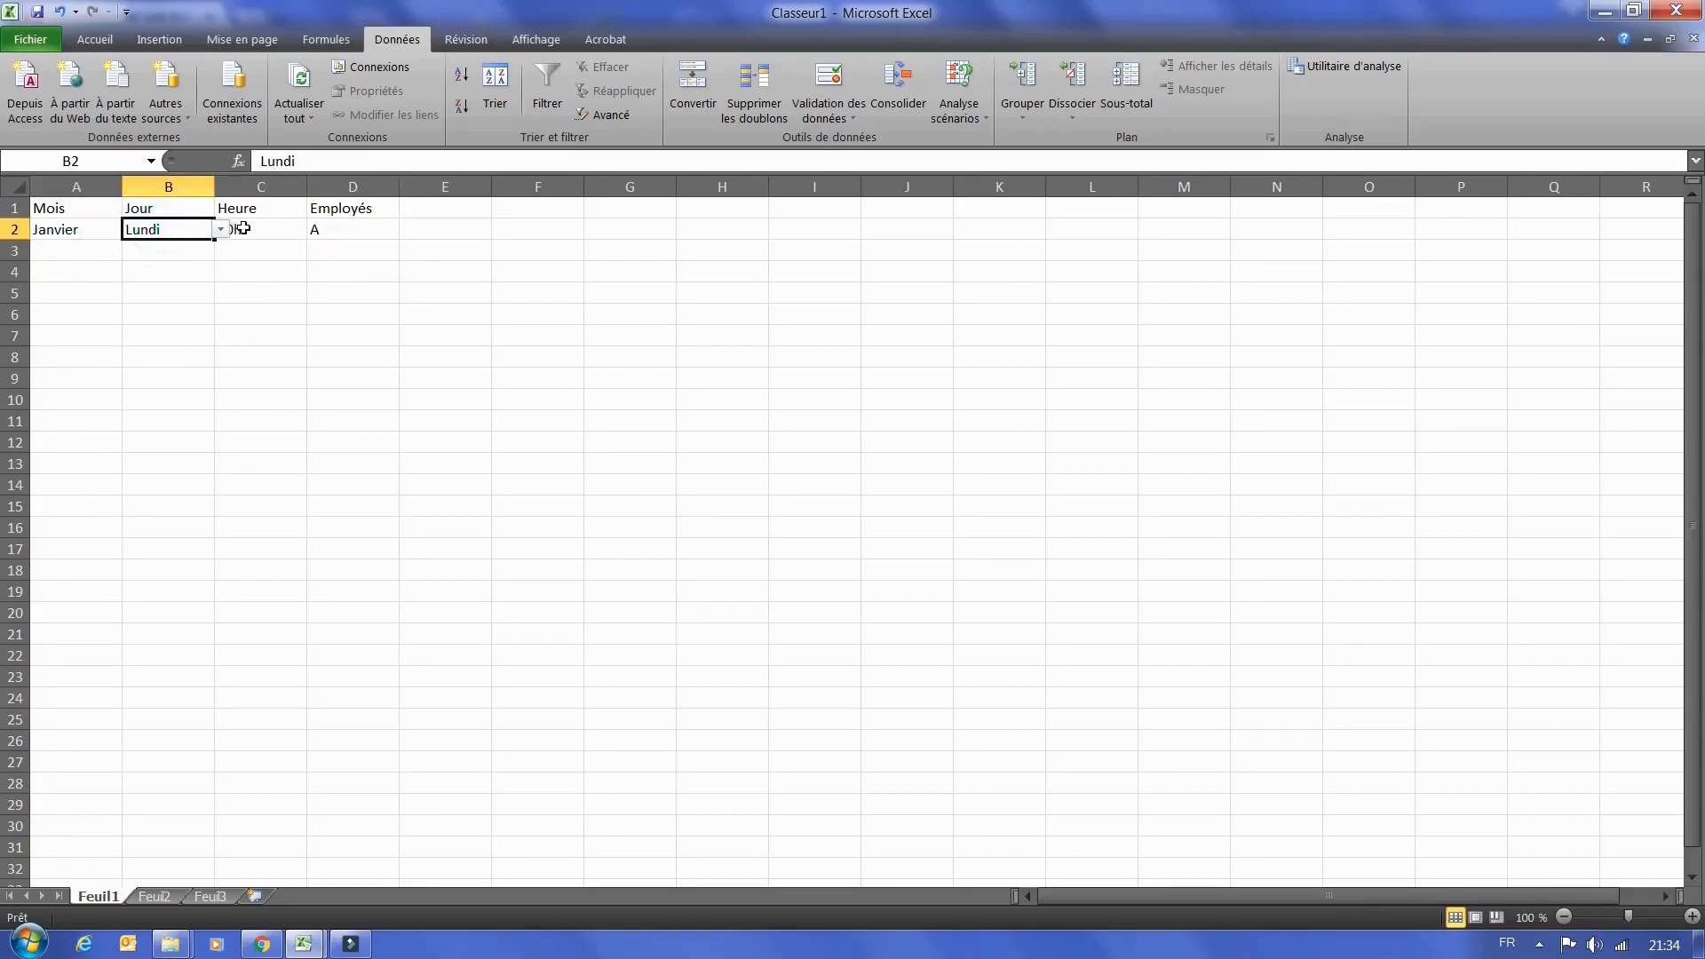
- Try to fill the month in cell A2 down column A to row 32, and undo the fill
{"action": "left_click", "coordinate": [239, 227]}
{"action": "left_click", "coordinate": [335, 232]}
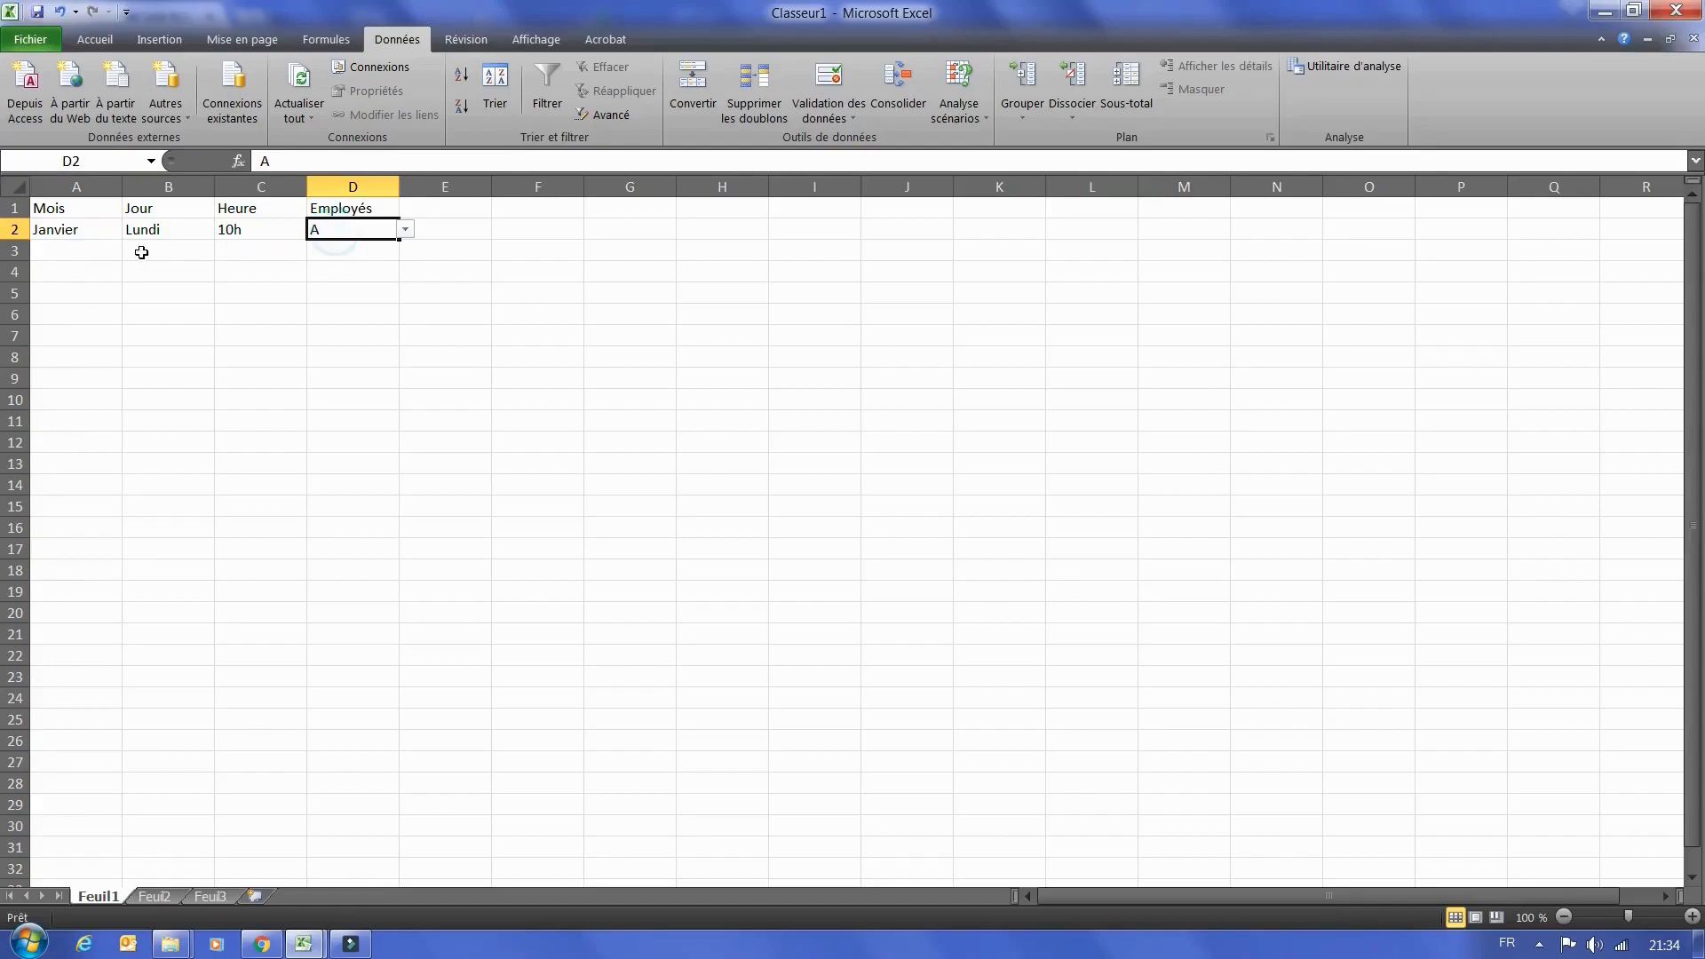
{"action": "left_click", "coordinate": [92, 228]}
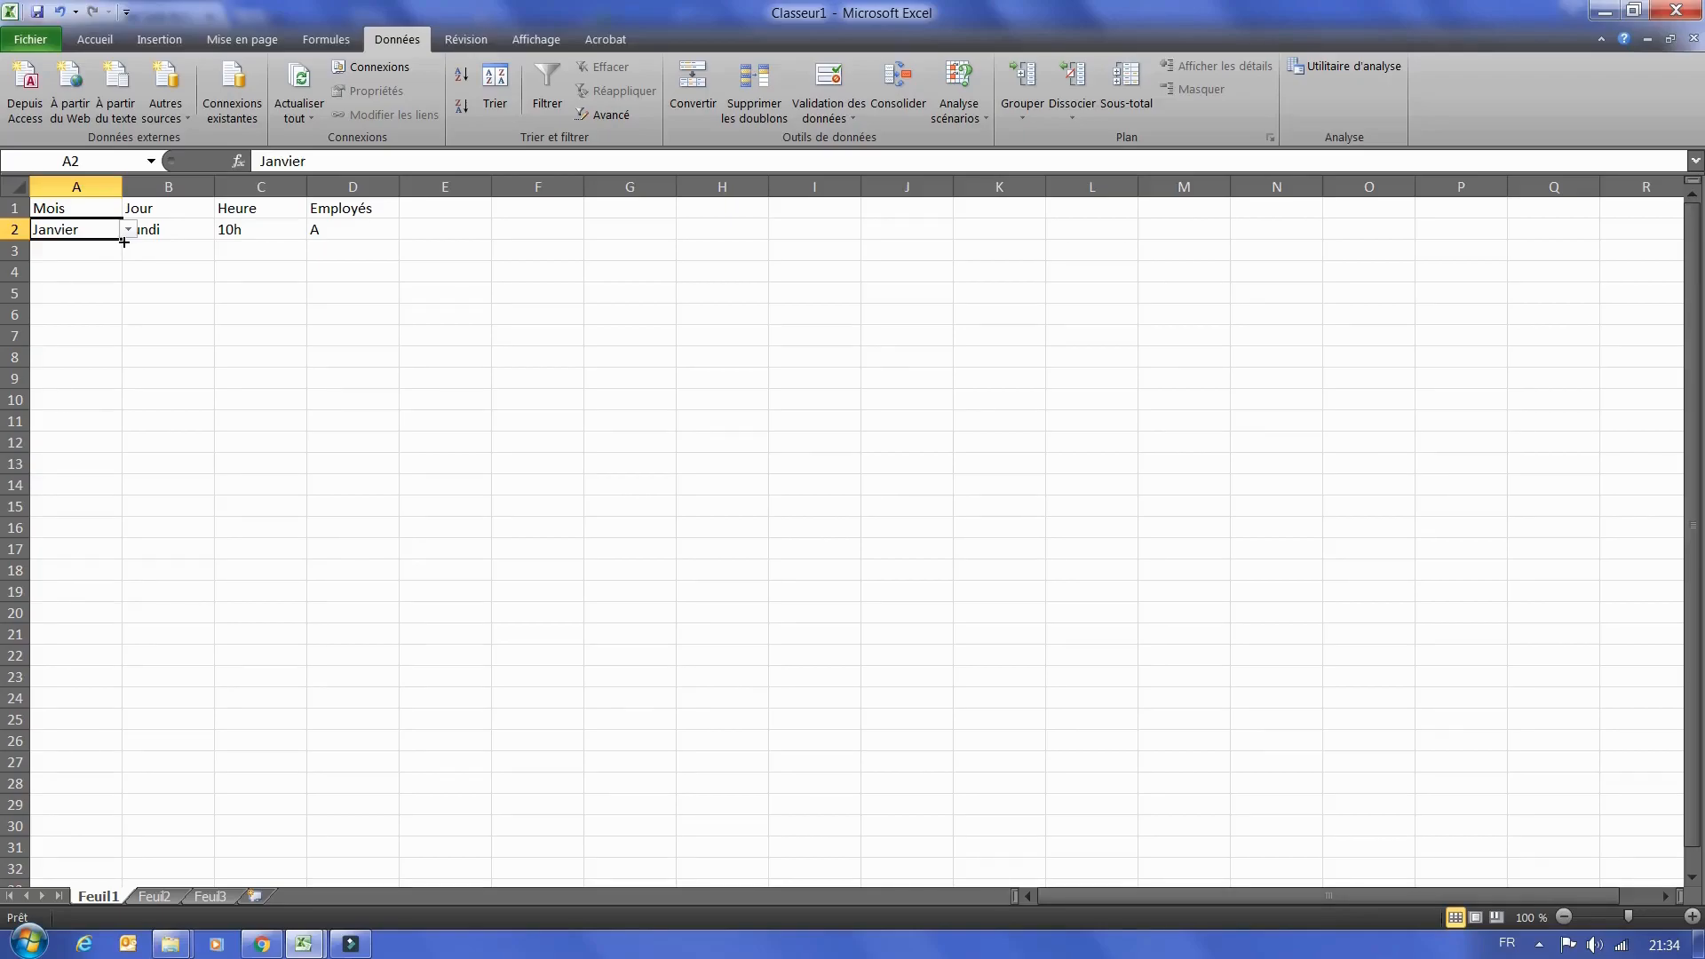
{"action": "left_click_drag", "start_coordinate": [125, 242], "coordinate": [124, 242]}
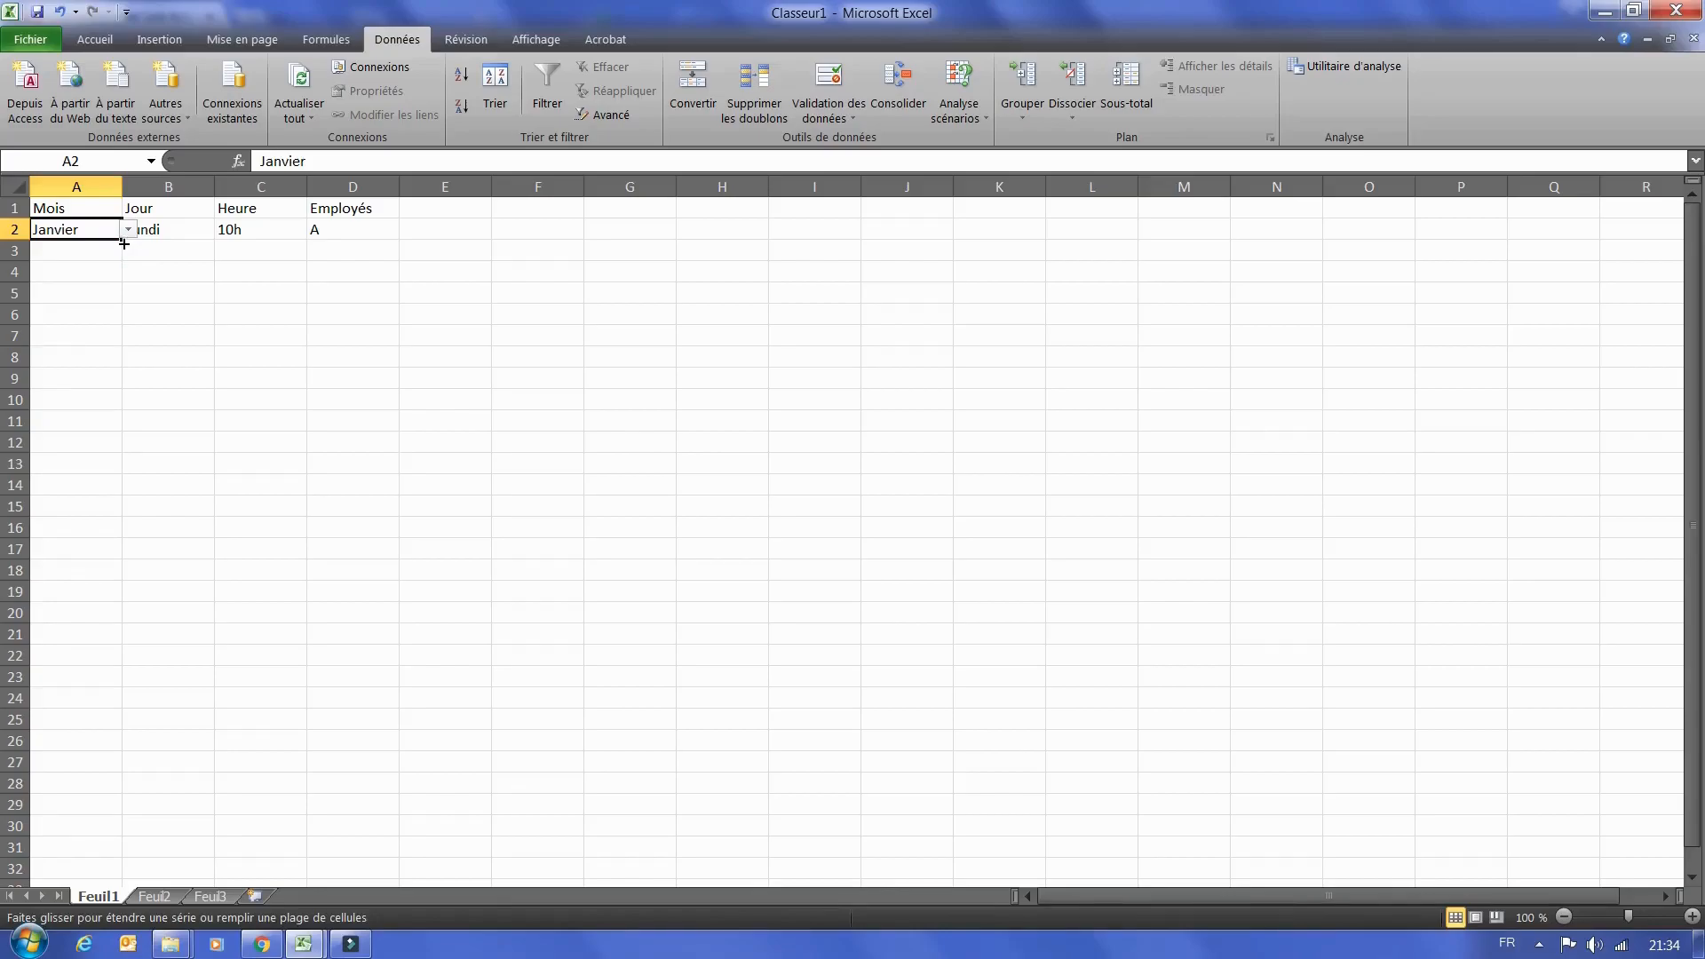
{"action": "left_click_drag", "start_coordinate": [124, 243], "coordinate": [120, 875]}
{"action": "left_click_drag", "start_coordinate": [119, 875], "coordinate": [118, 873]}
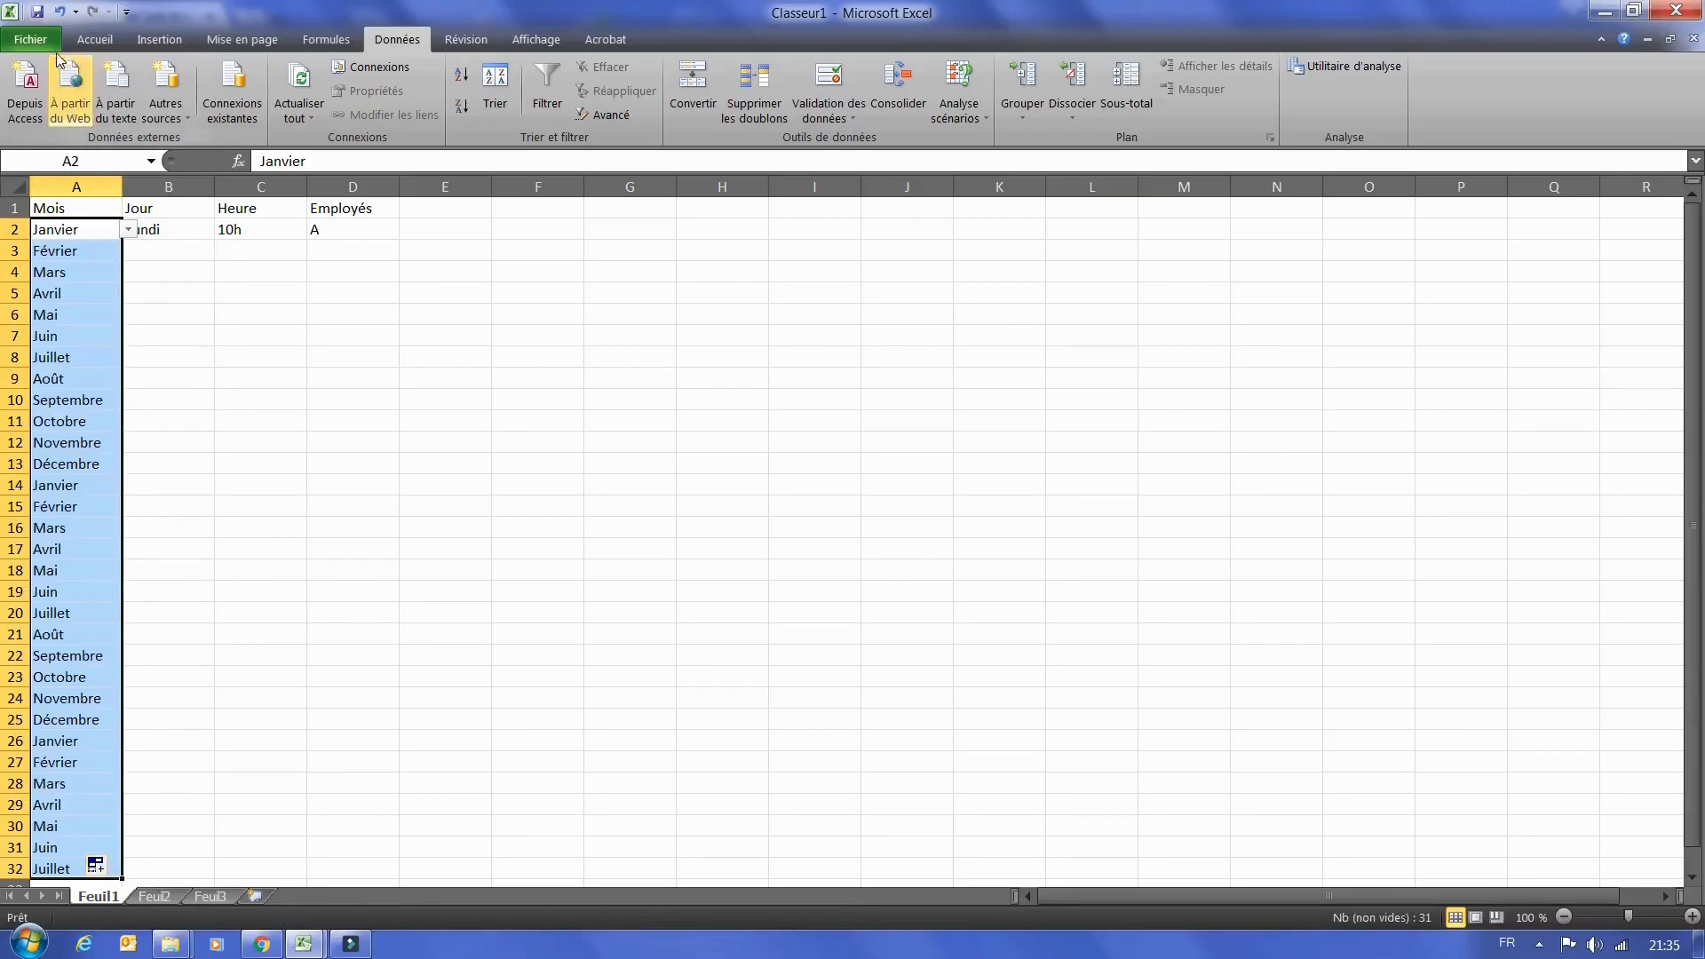
{"action": "left_click", "coordinate": [61, 10]}
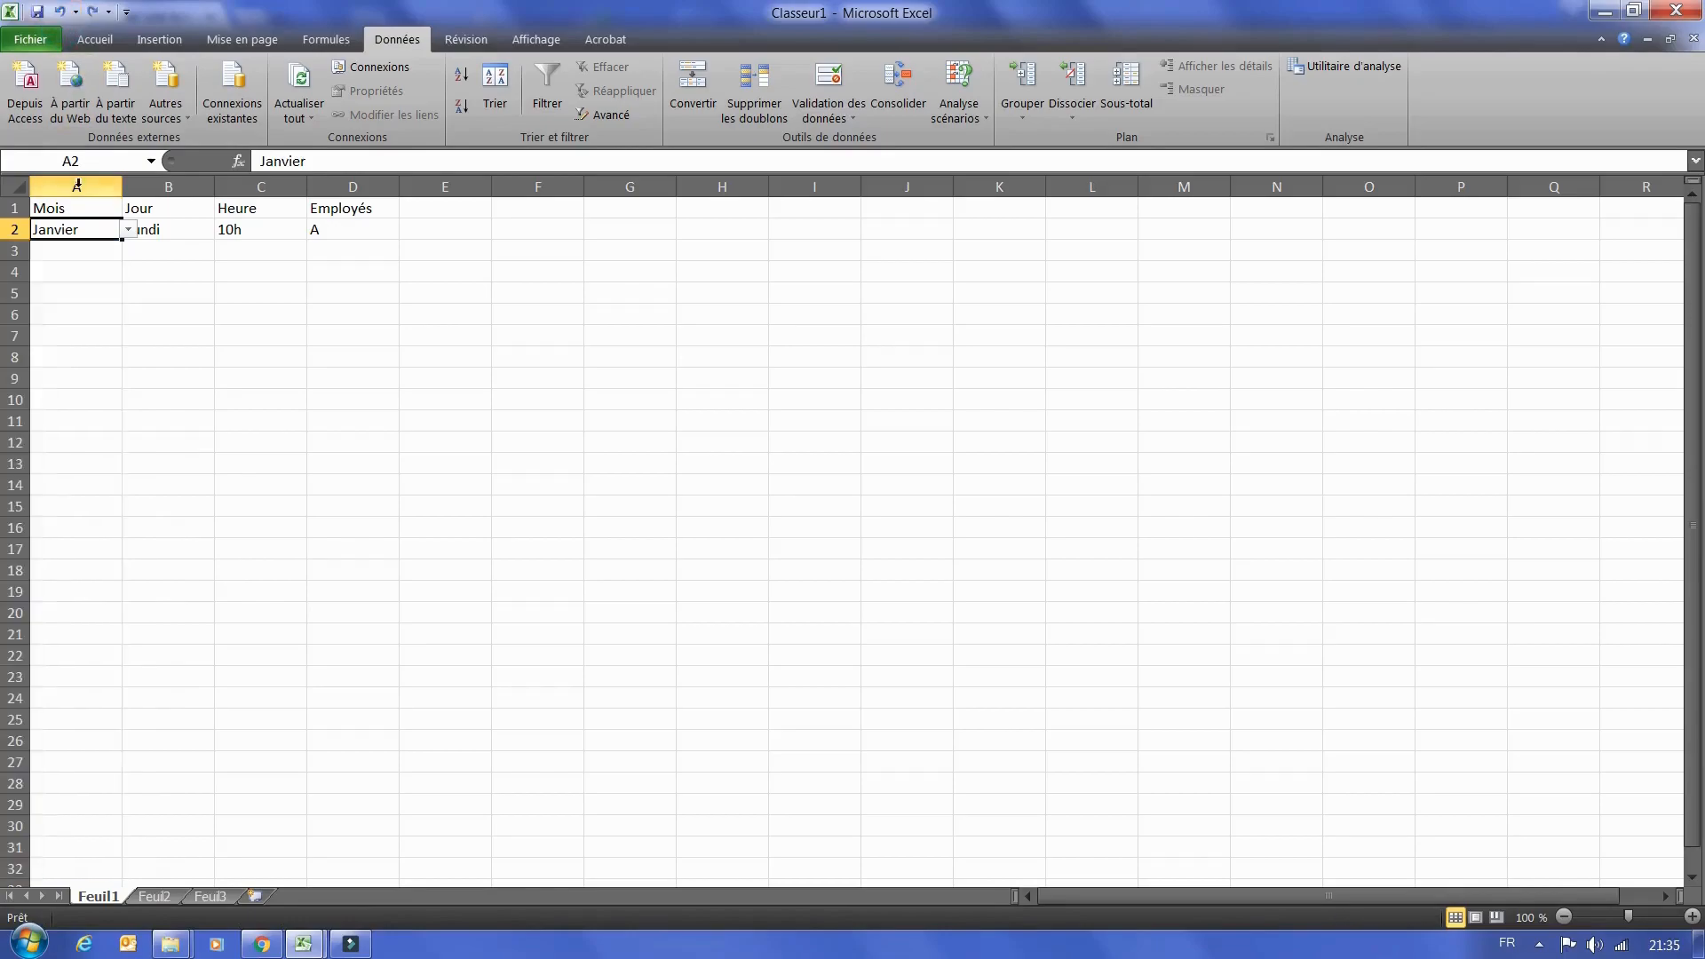
- Clear the values from cells A2, B2, C2 and D2
{"action": "key", "text": "Delete"}
{"action": "left_click", "coordinate": [152, 232]}
{"action": "key", "text": "Delete"}
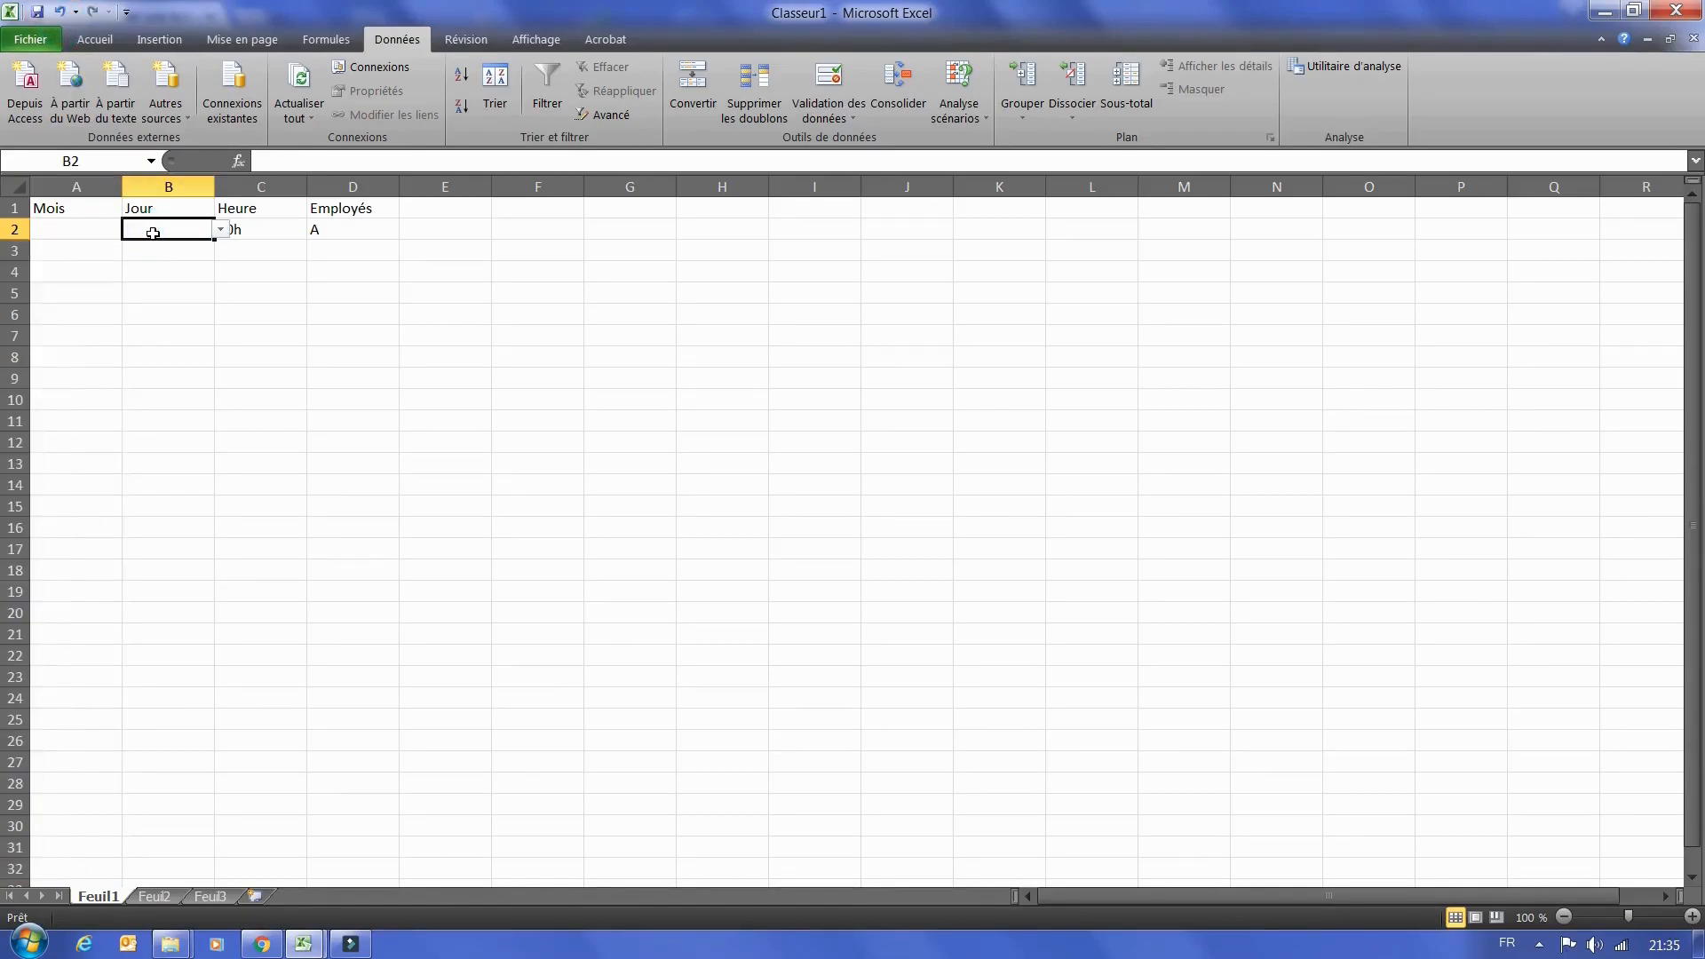
{"action": "left_click", "coordinate": [236, 229]}
{"action": "key", "text": "Delete"}
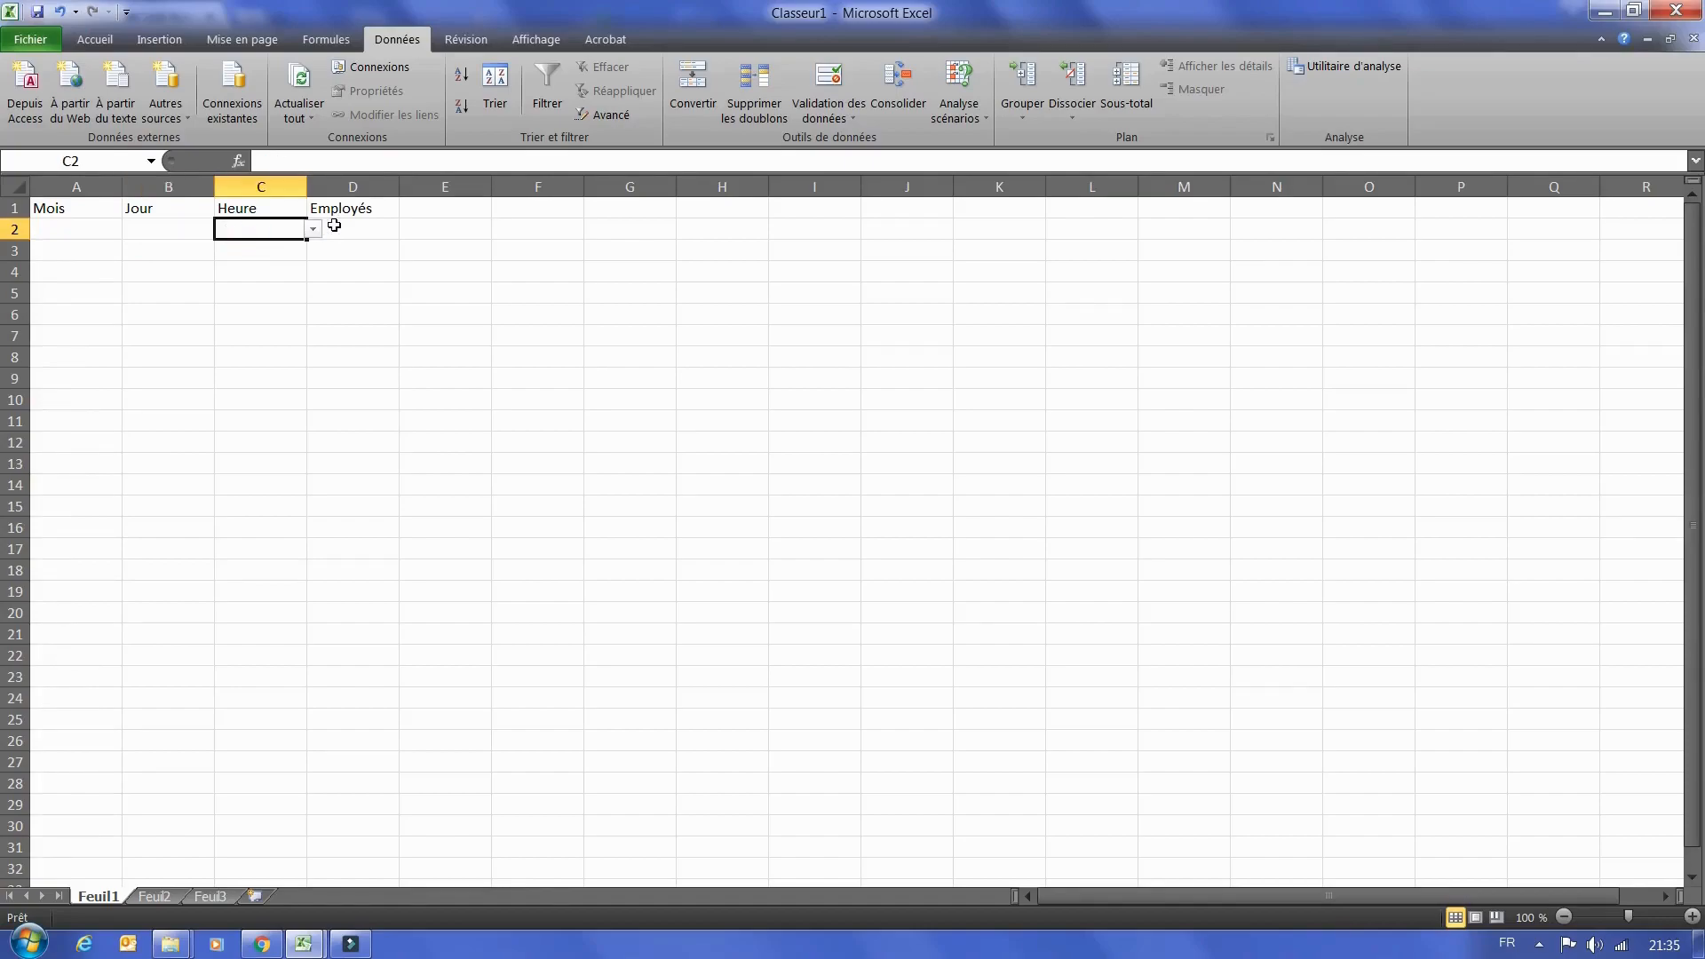
{"action": "left_click", "coordinate": [334, 226]}
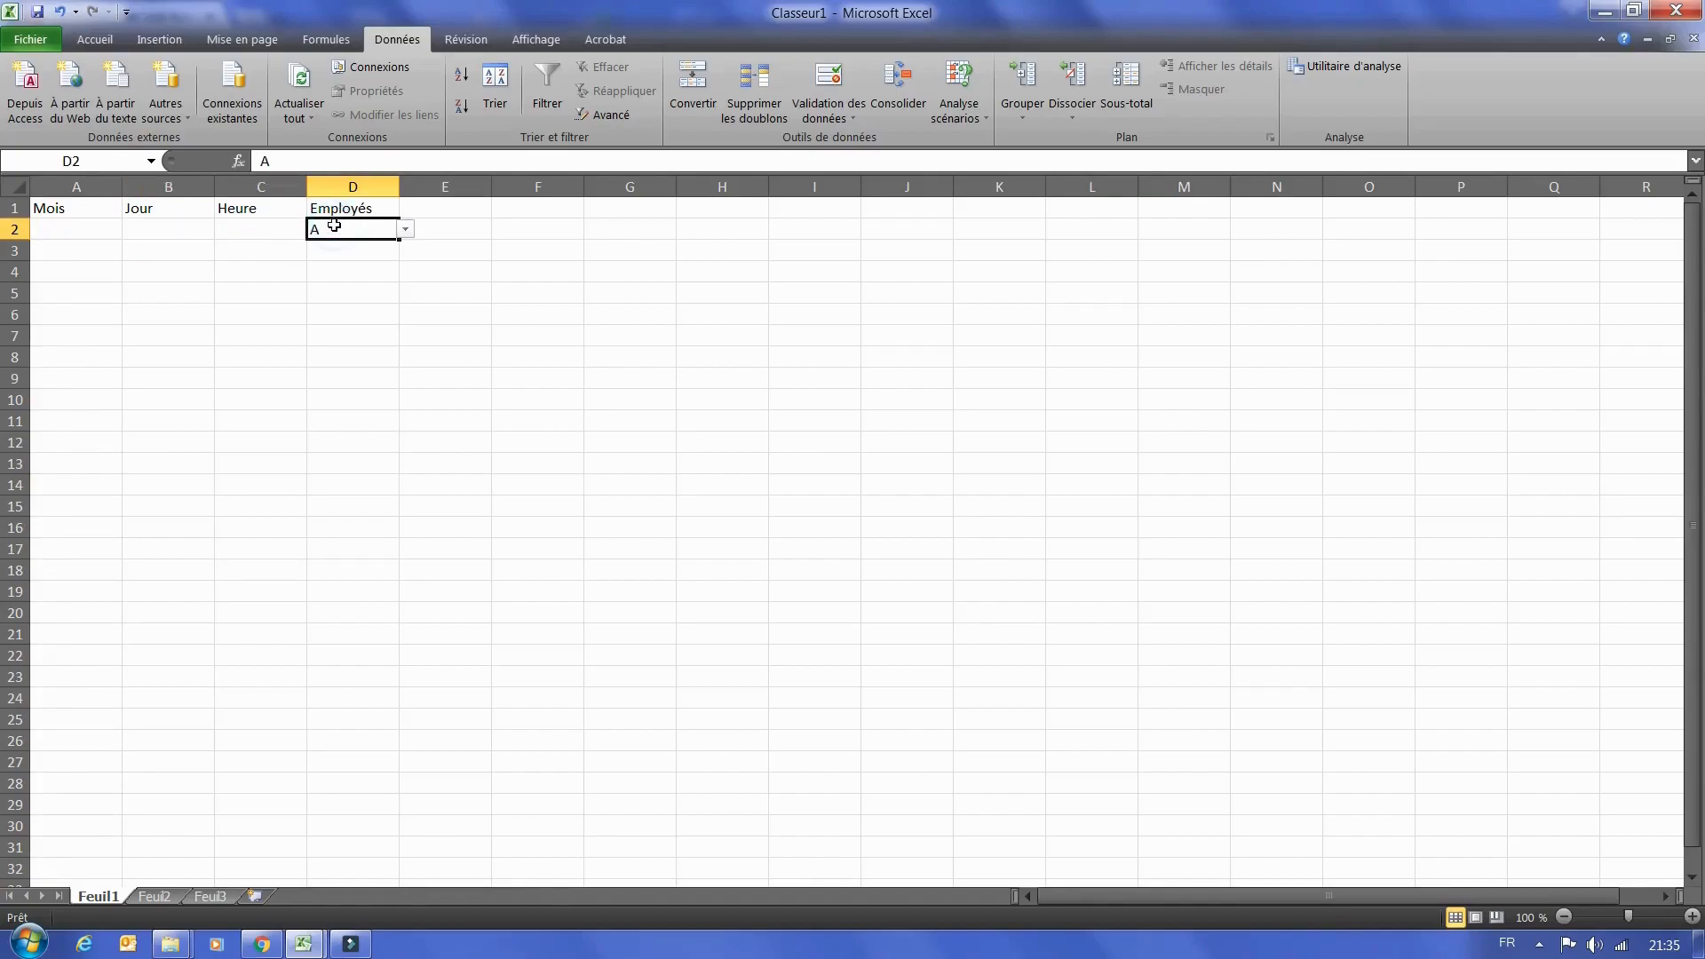
- Copy the empty drop-down cells A2 and B2 down their columns to row 32
{"action": "left_click", "coordinate": [98, 227]}
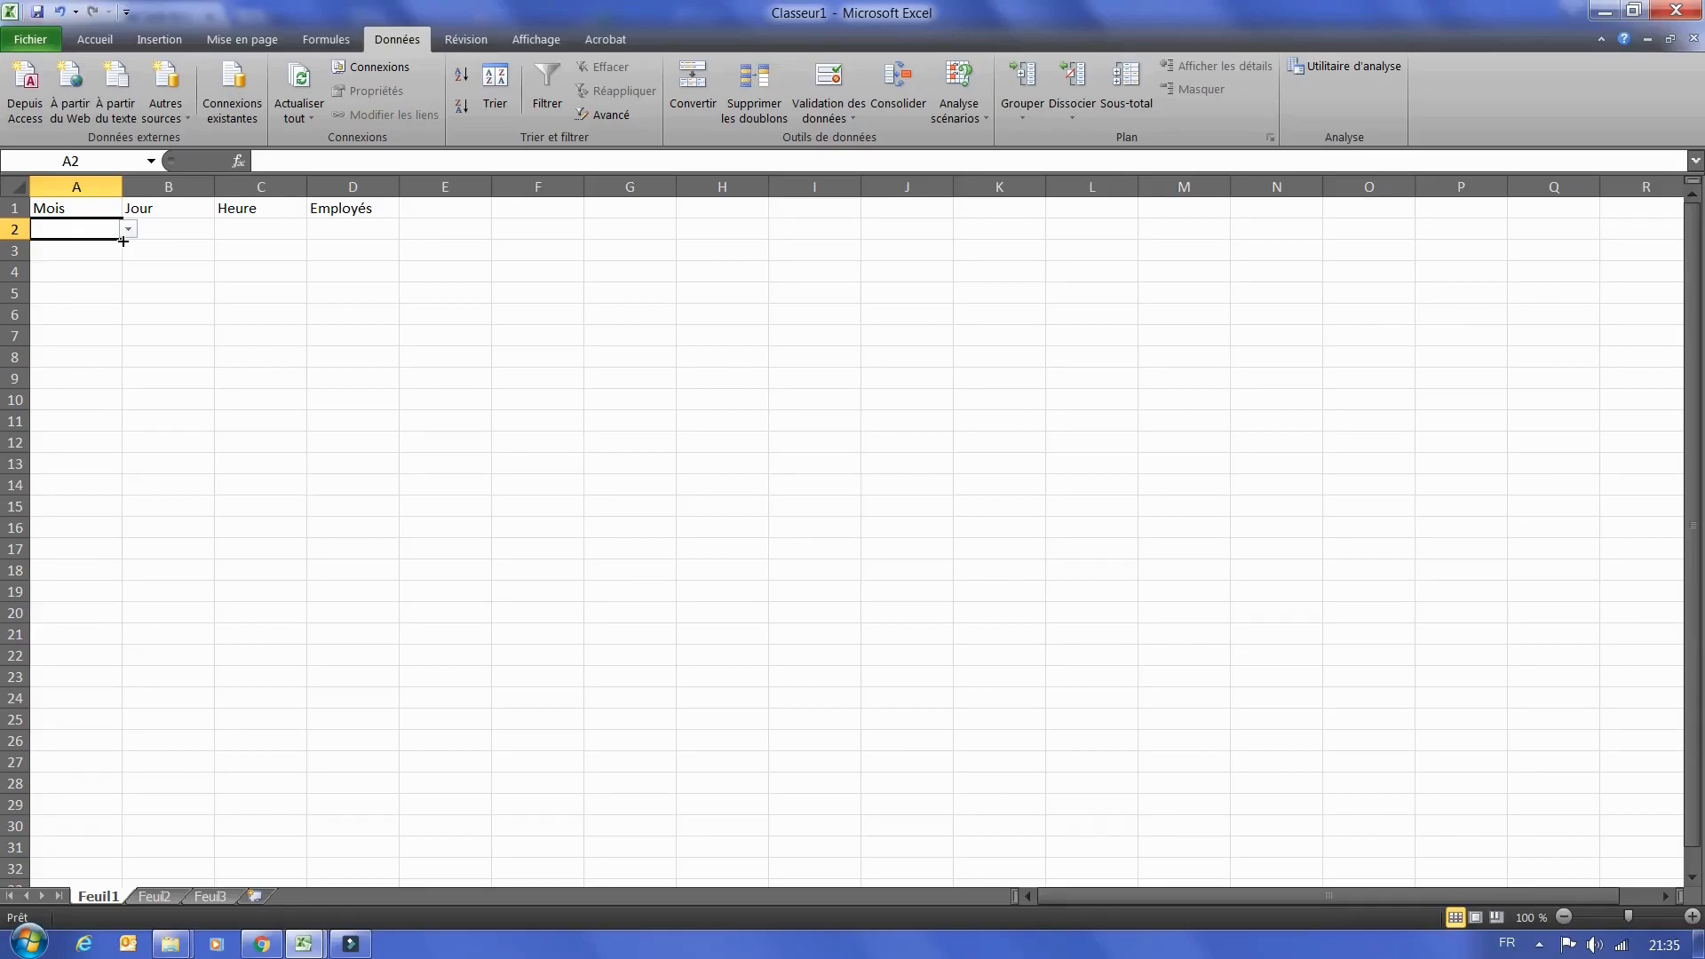
{"action": "left_click_drag", "start_coordinate": [122, 241], "coordinate": [122, 240]}
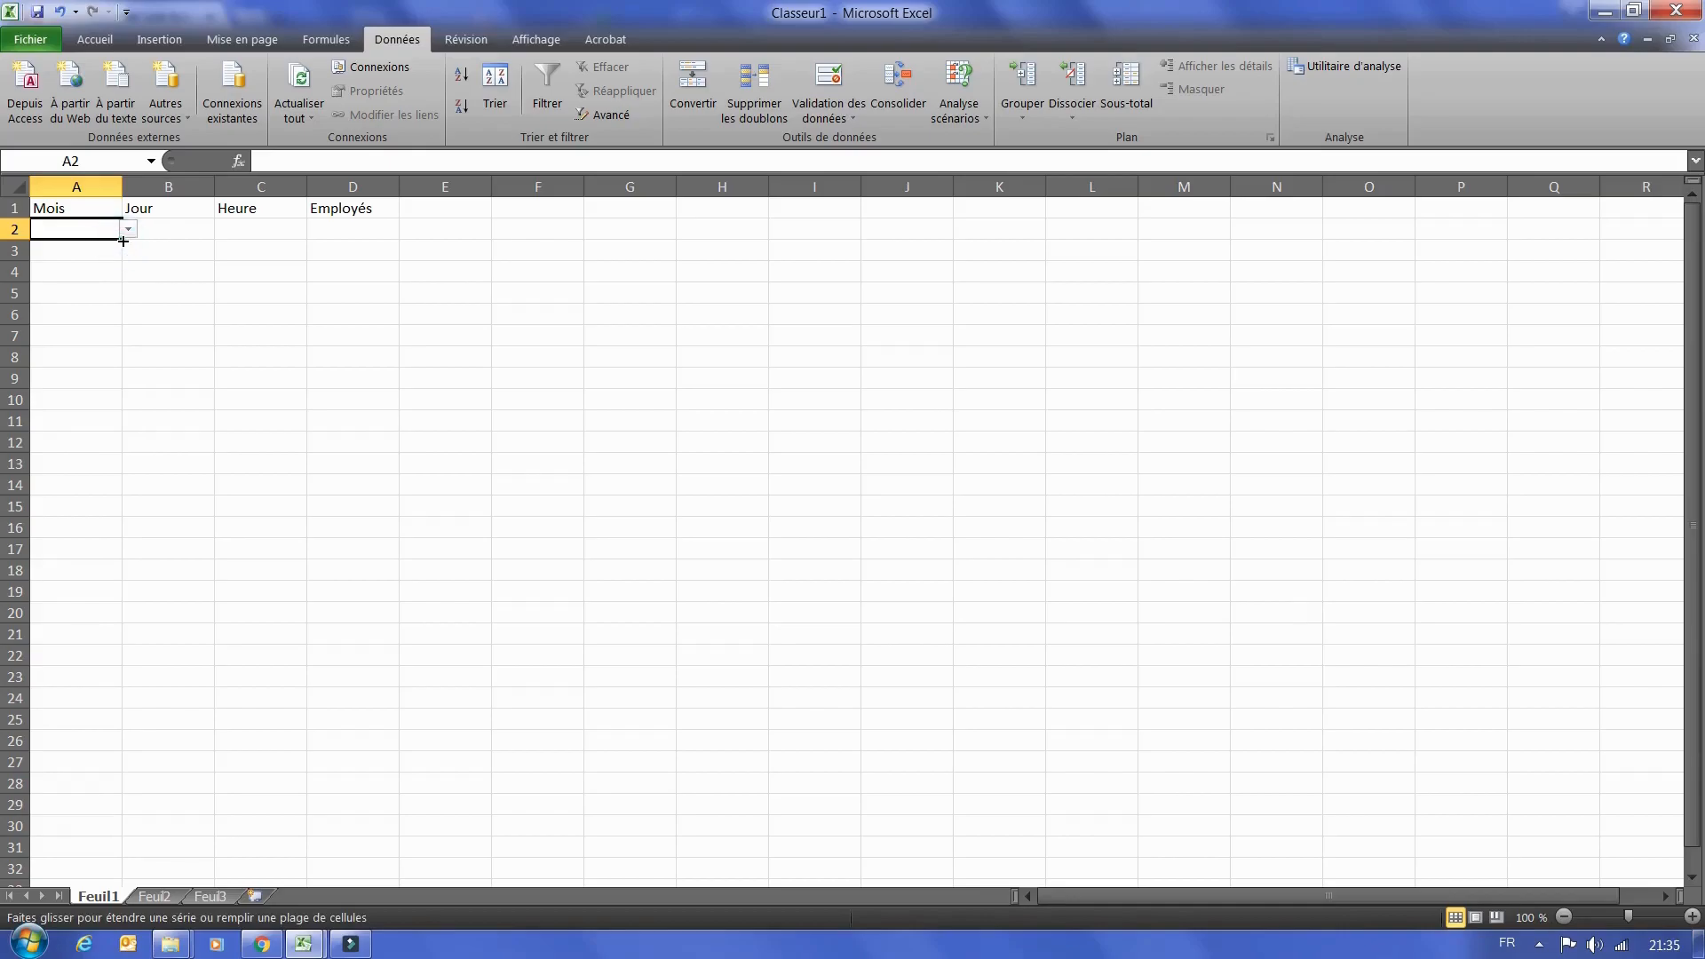
{"action": "left_click_drag", "start_coordinate": [123, 241], "coordinate": [98, 876]}
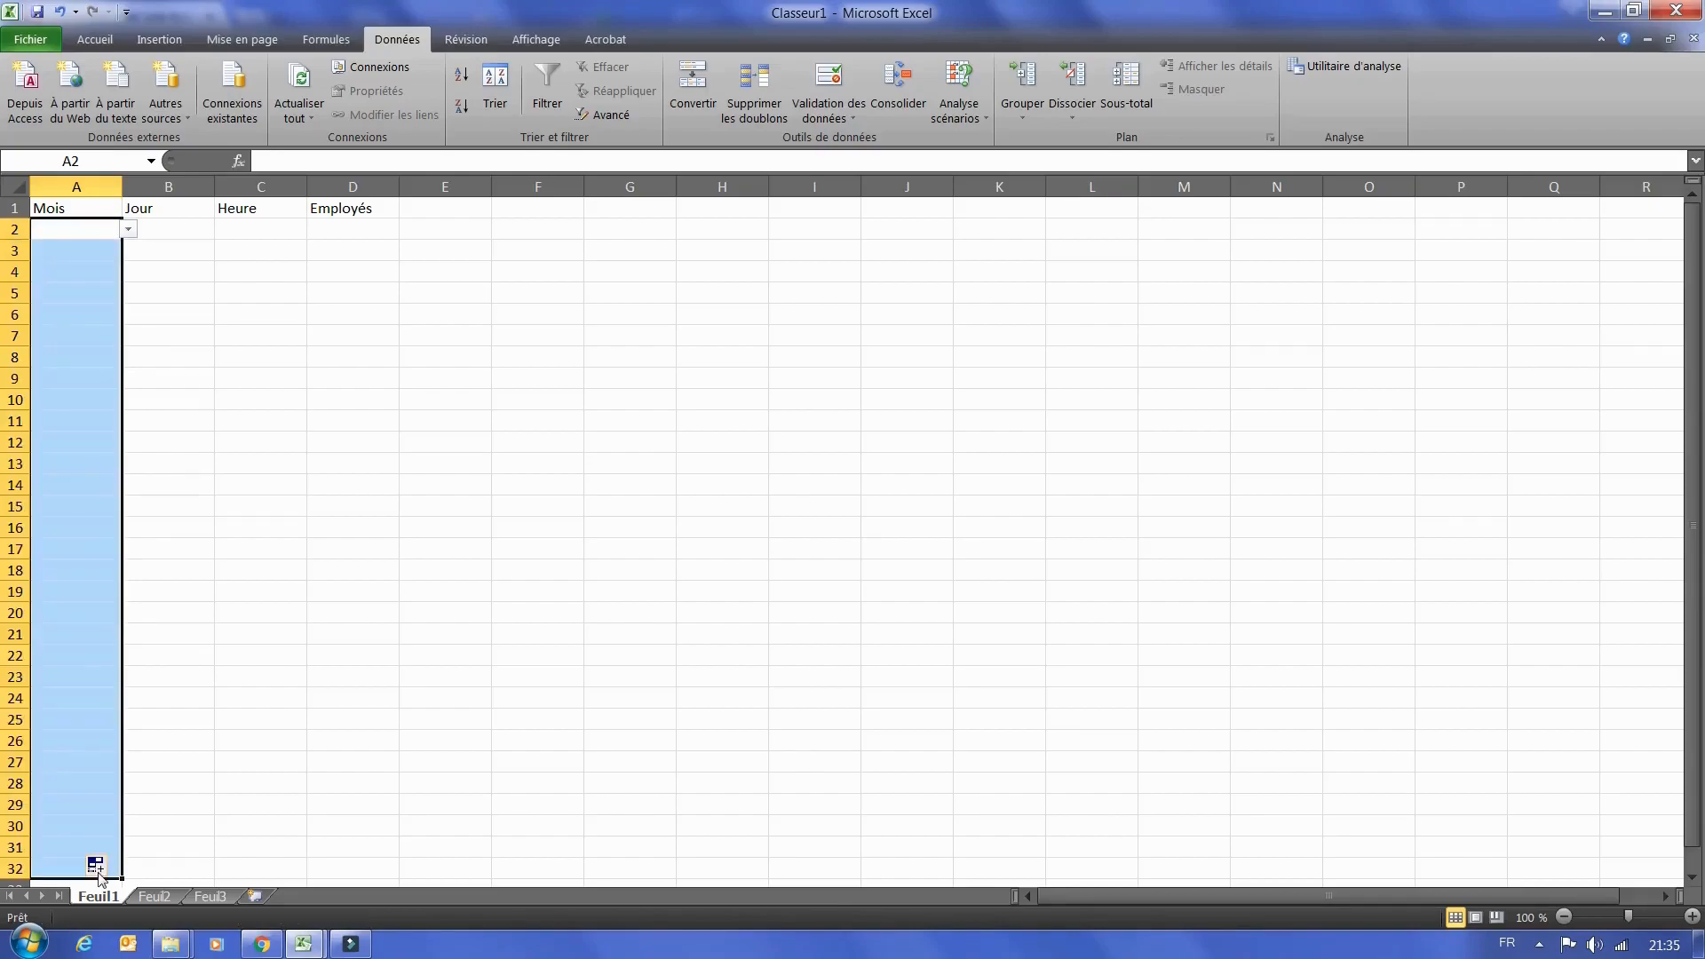
{"action": "left_click", "coordinate": [193, 229]}
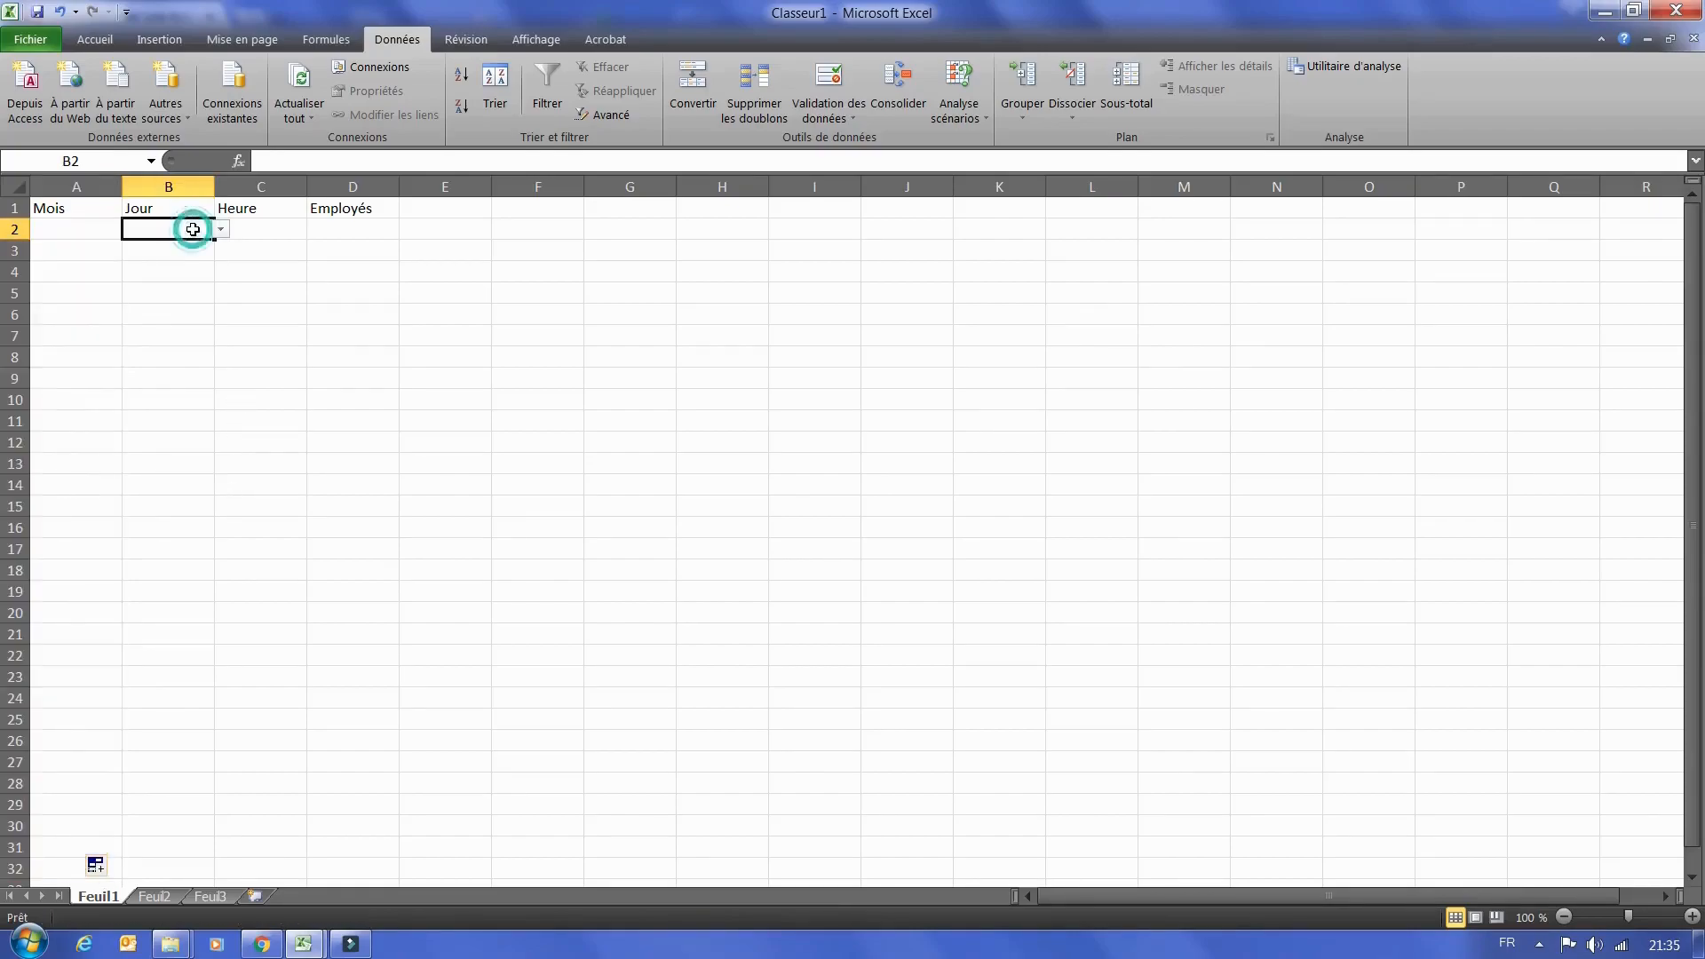
{"action": "left_click_drag", "start_coordinate": [214, 242], "coordinate": [183, 879]}
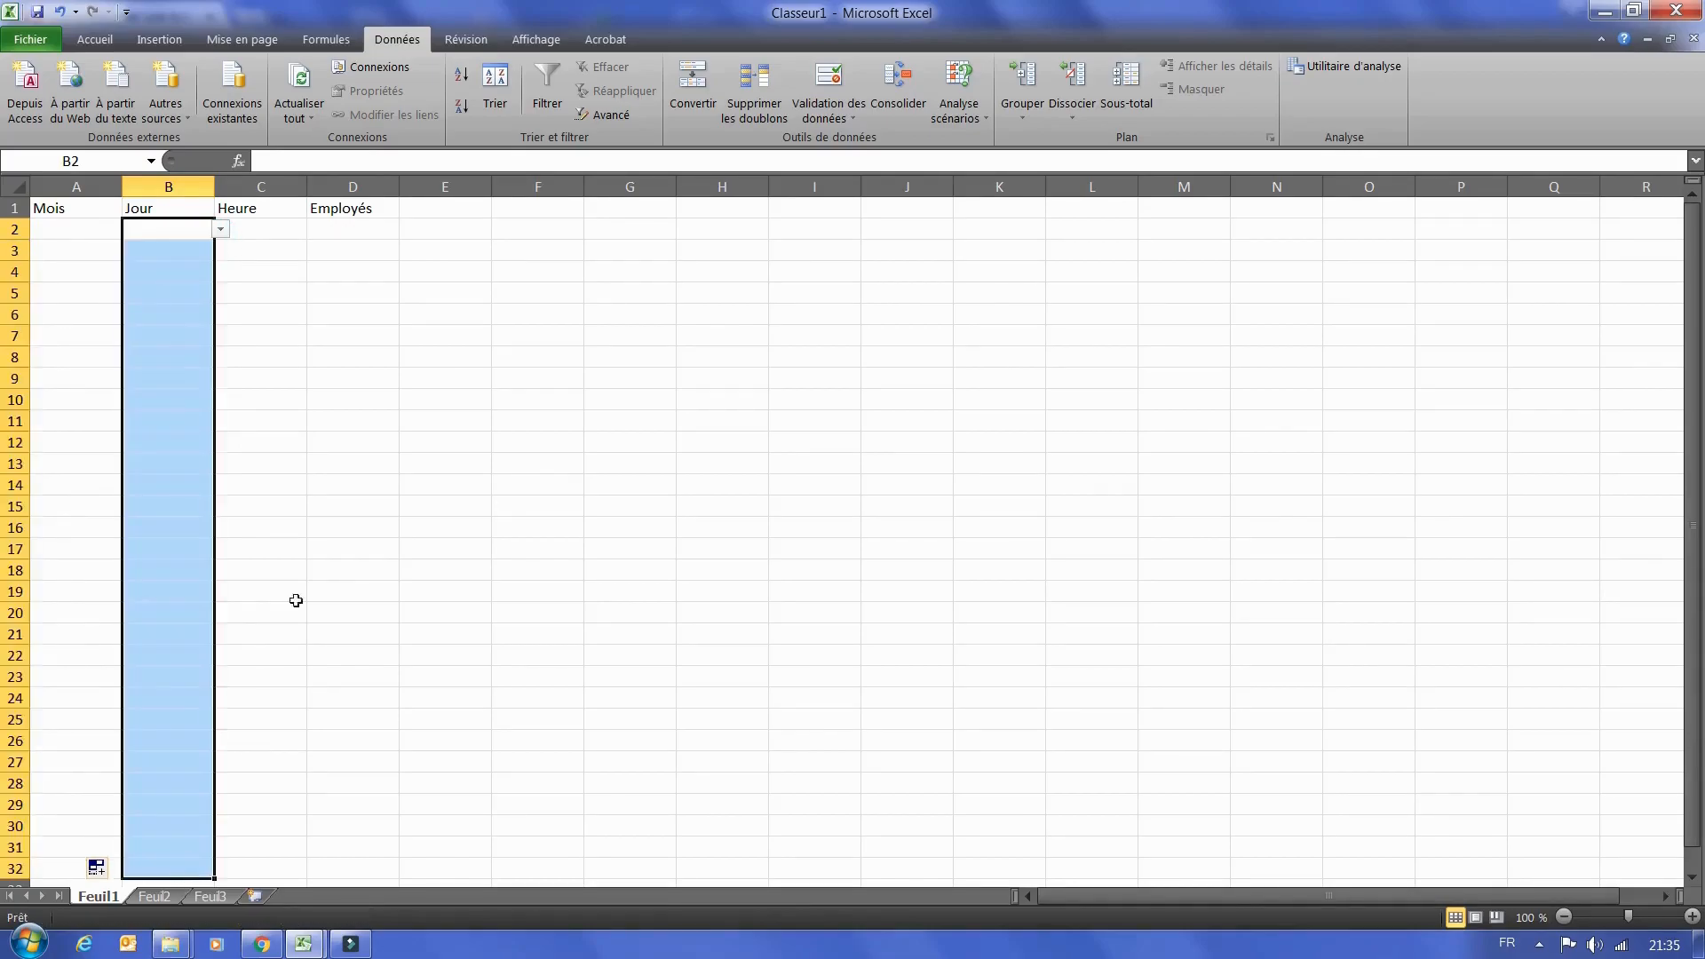
- Copy the empty drop-down cells C2 and D2 down the Heure and Employés columns to row 32
{"action": "left_click", "coordinate": [280, 227]}
{"action": "left_click_drag", "start_coordinate": [305, 240], "coordinate": [262, 863]}
{"action": "left_click", "coordinate": [377, 231]}
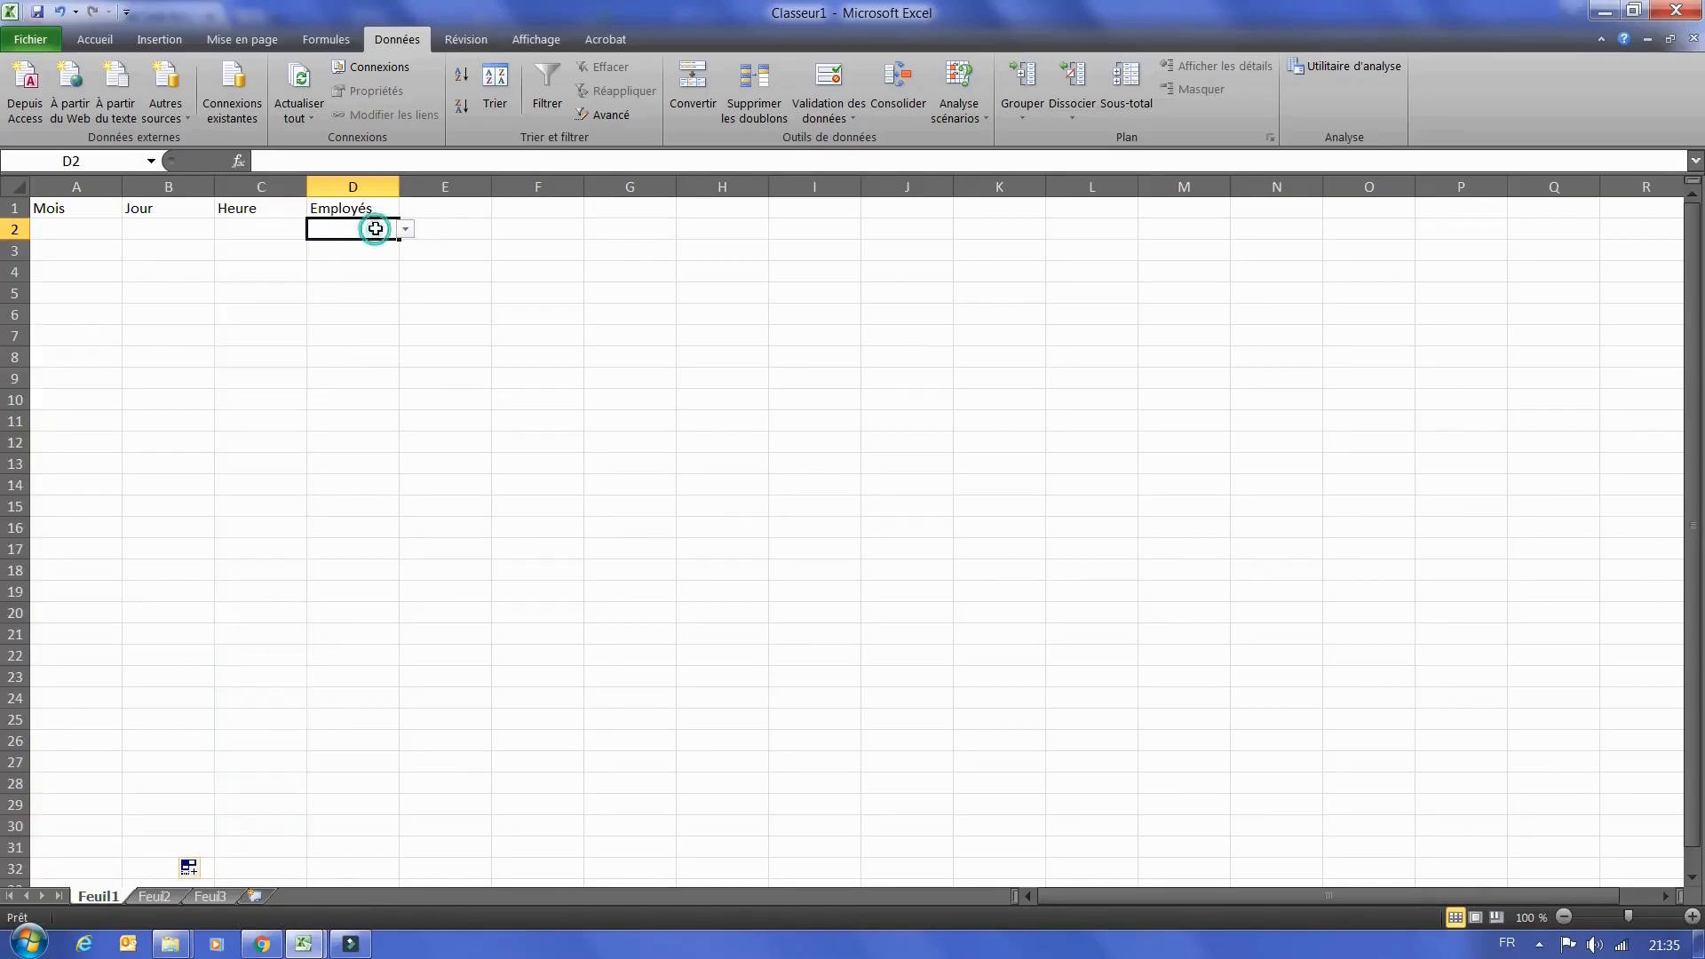
{"action": "left_click_drag", "start_coordinate": [400, 241], "coordinate": [355, 881]}
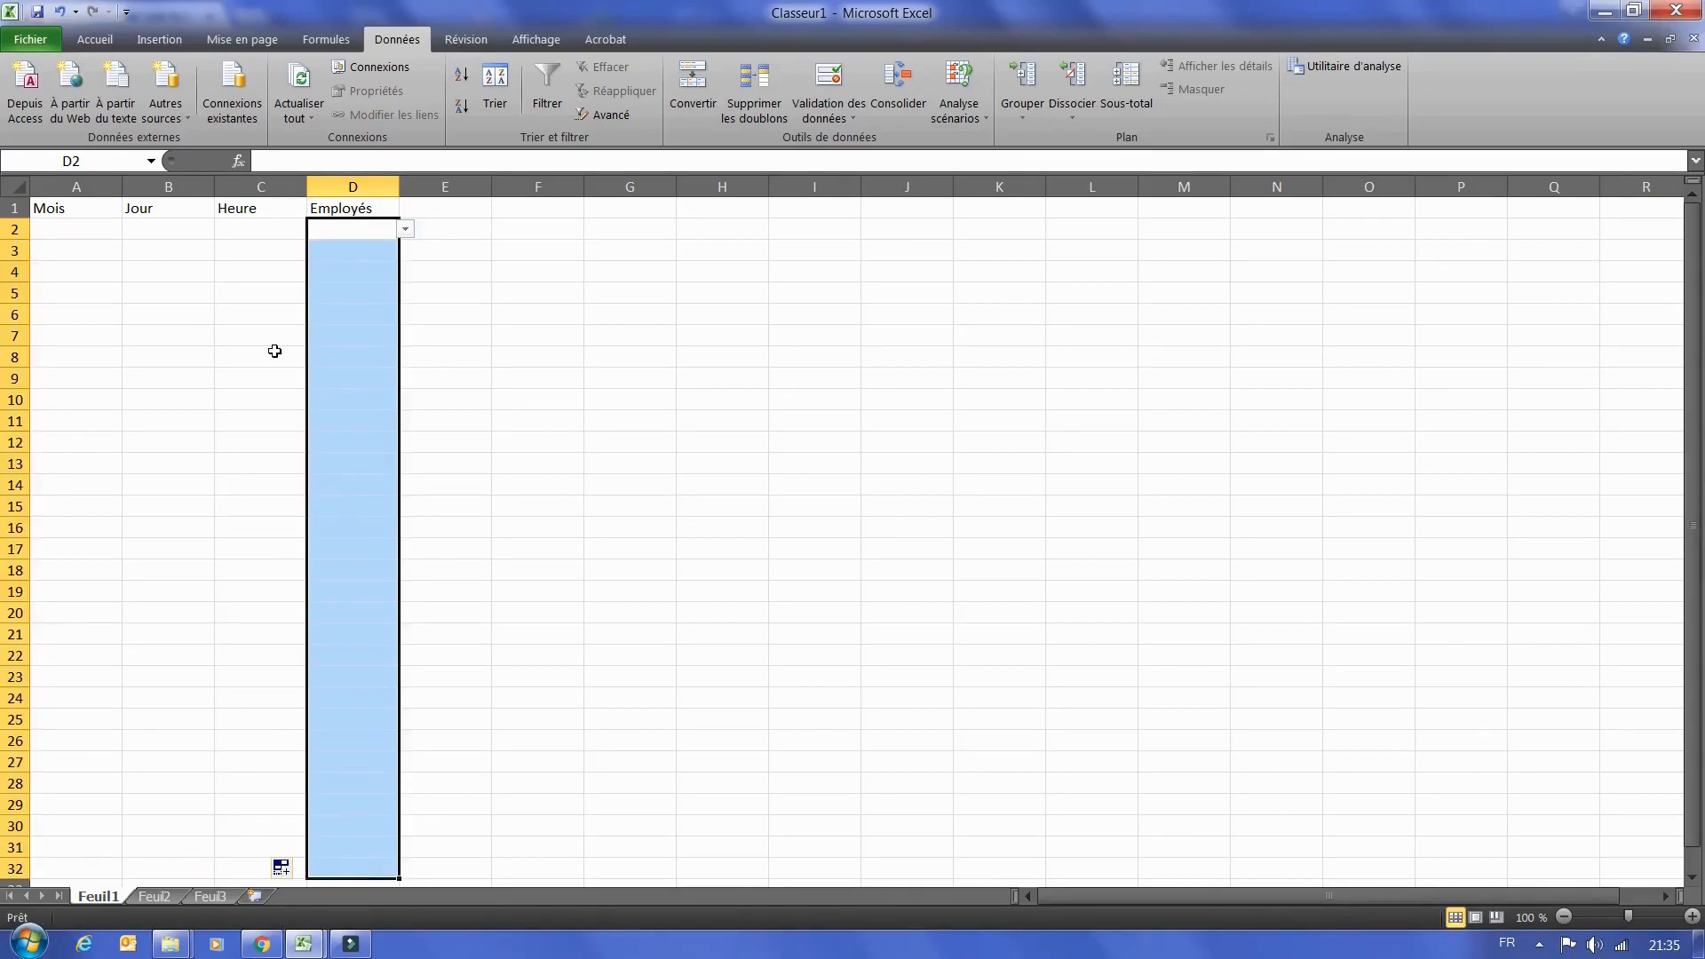
- Choose Février in cell A2 and Lundi in cell B2 from their drop-down lists
{"action": "left_click", "coordinate": [99, 231]}
{"action": "left_click", "coordinate": [129, 230]}
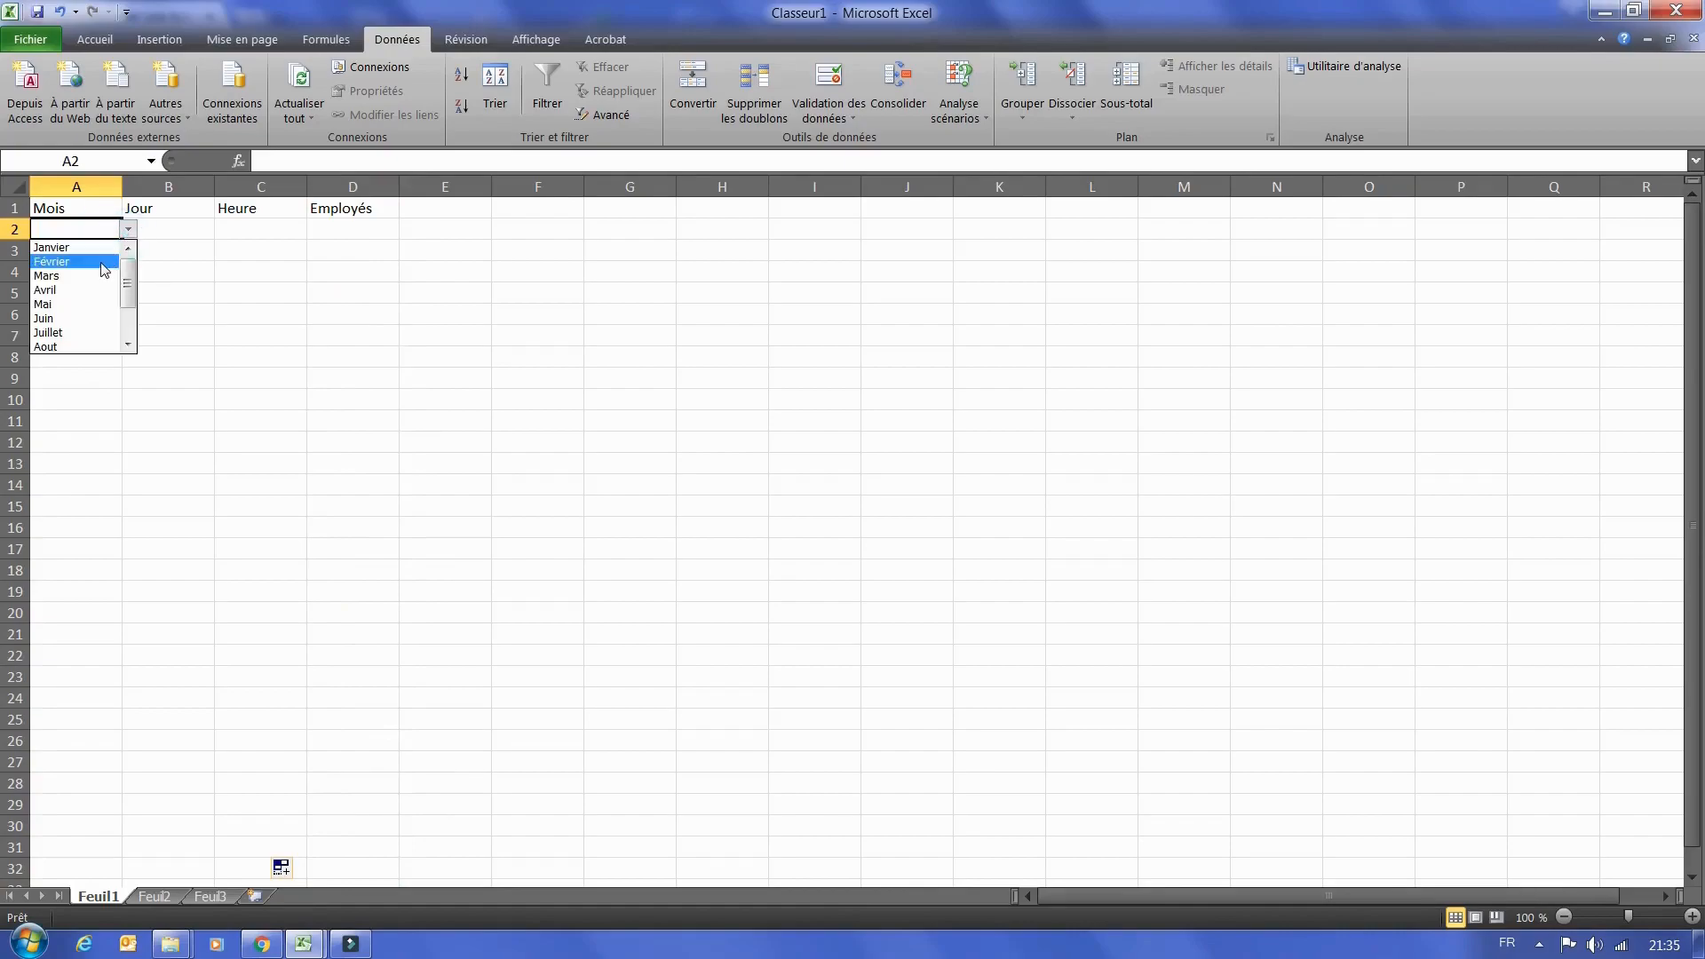
{"action": "left_click", "coordinate": [98, 262]}
{"action": "left_click", "coordinate": [186, 232]}
{"action": "left_click", "coordinate": [220, 230]}
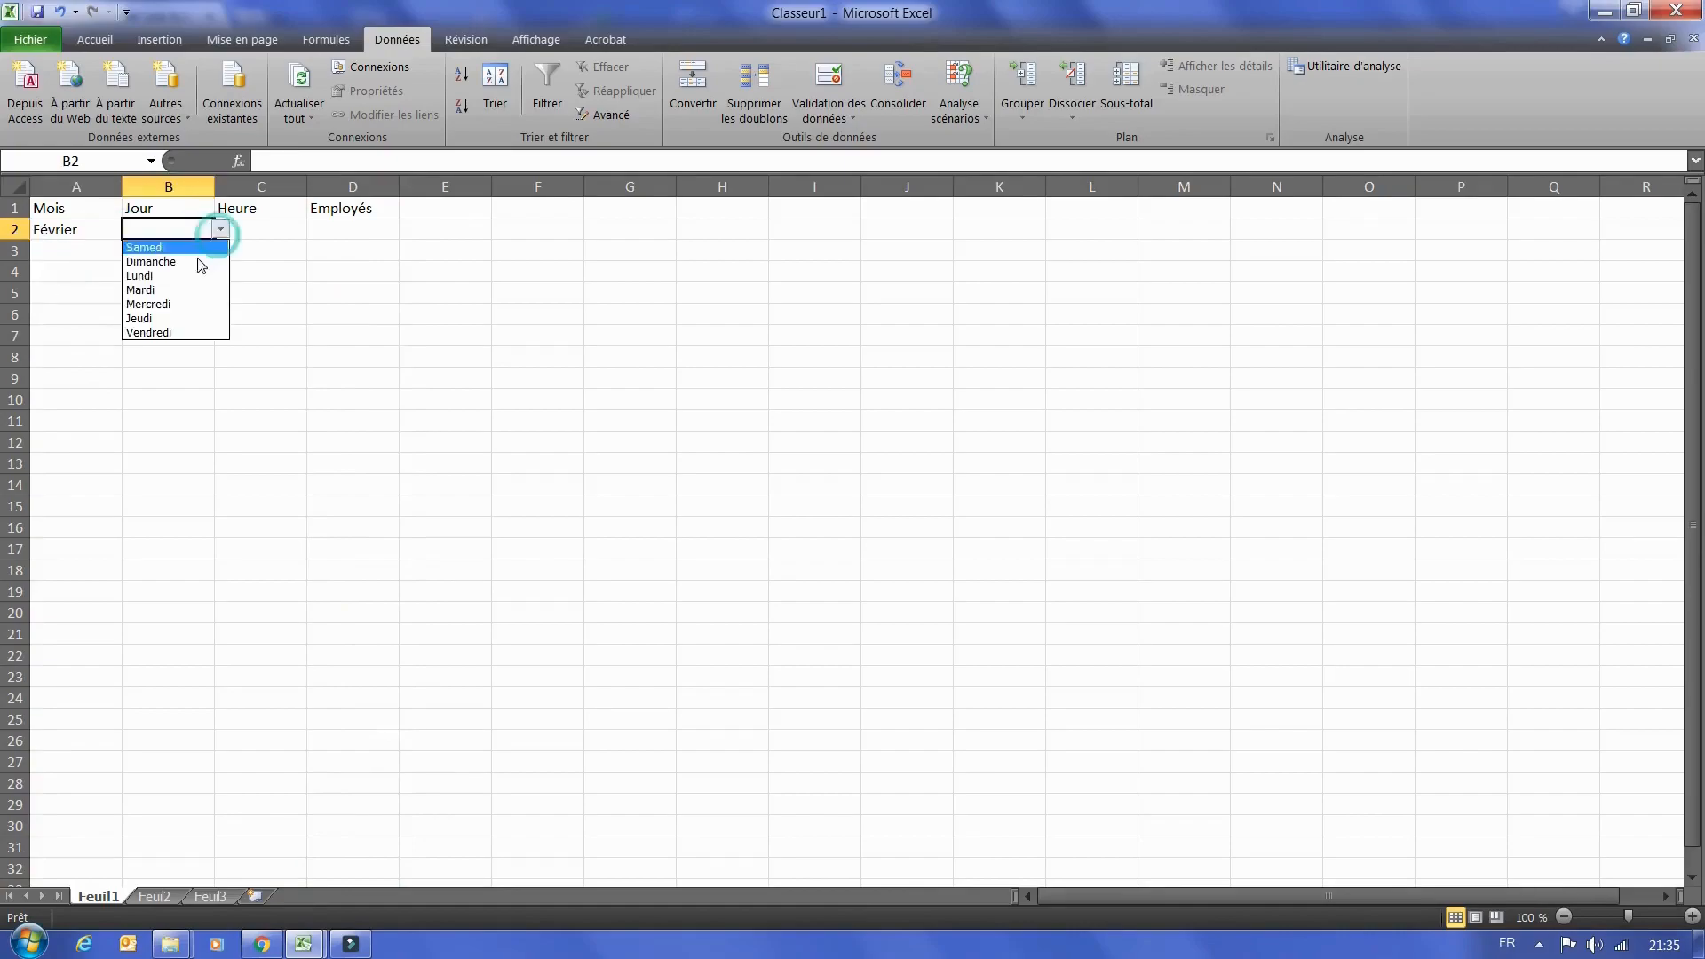
{"action": "left_click", "coordinate": [169, 278]}
- Choose 11h in cell C2 and B in cell D2 from their drop-down lists
{"action": "left_click", "coordinate": [283, 226]}
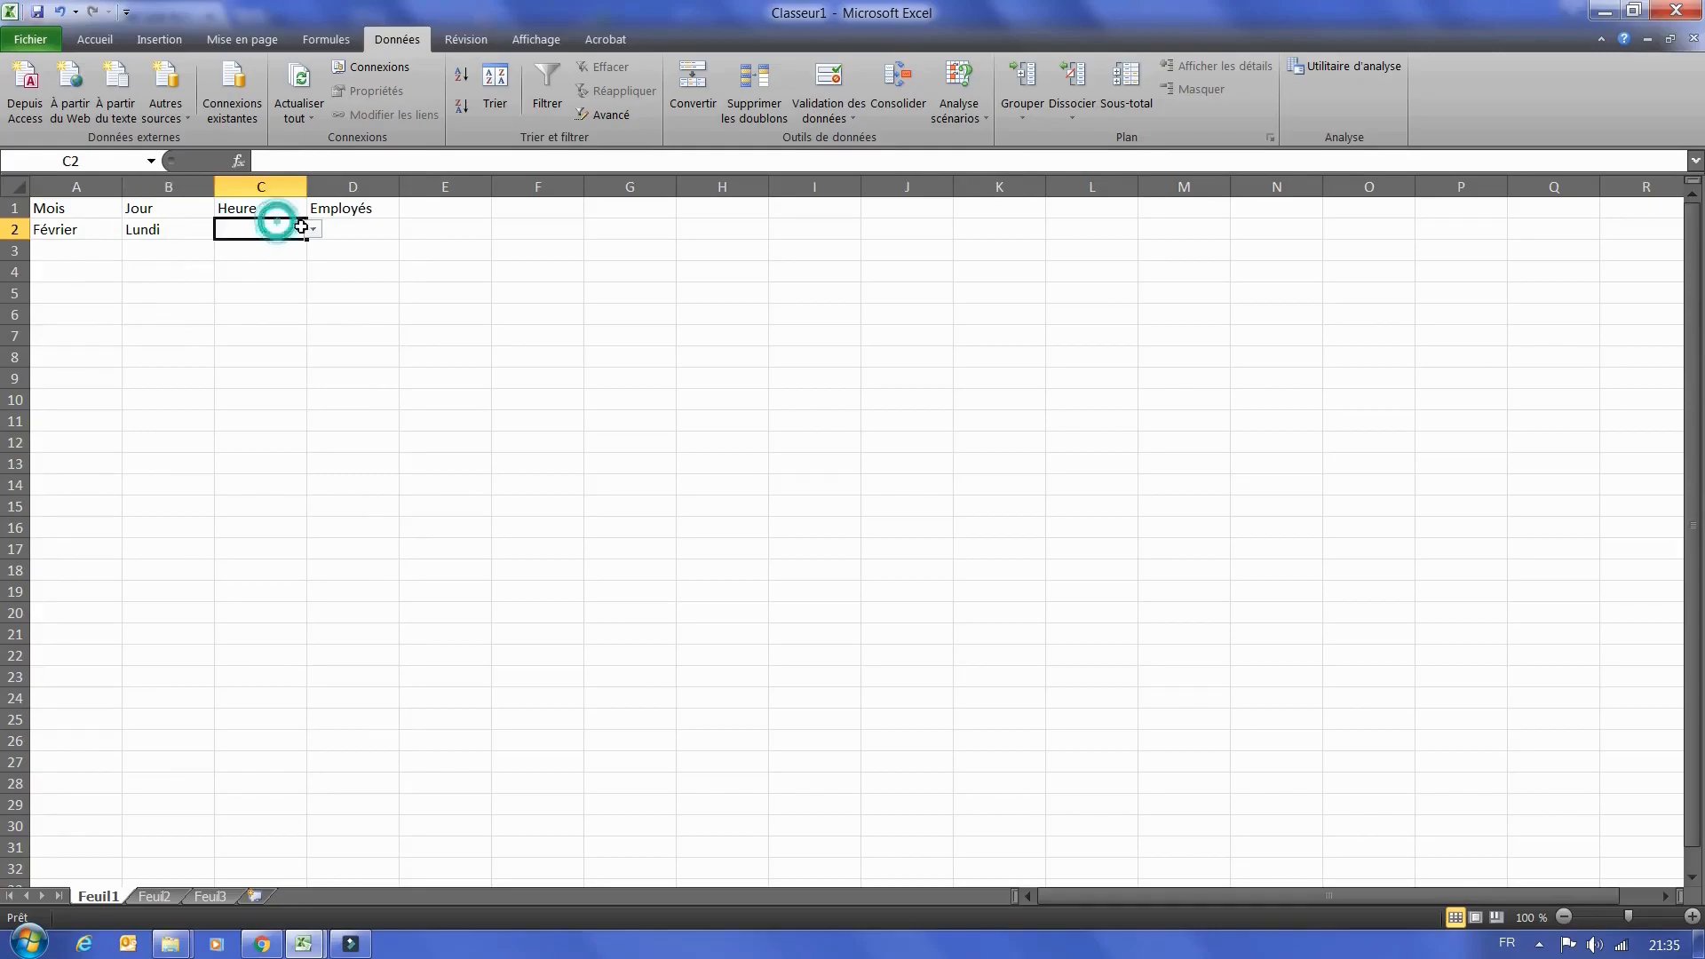
{"action": "left_click", "coordinate": [312, 229]}
{"action": "left_click", "coordinate": [257, 291]}
{"action": "left_click", "coordinate": [367, 229]}
{"action": "left_click", "coordinate": [405, 229]}
{"action": "left_click", "coordinate": [349, 261]}
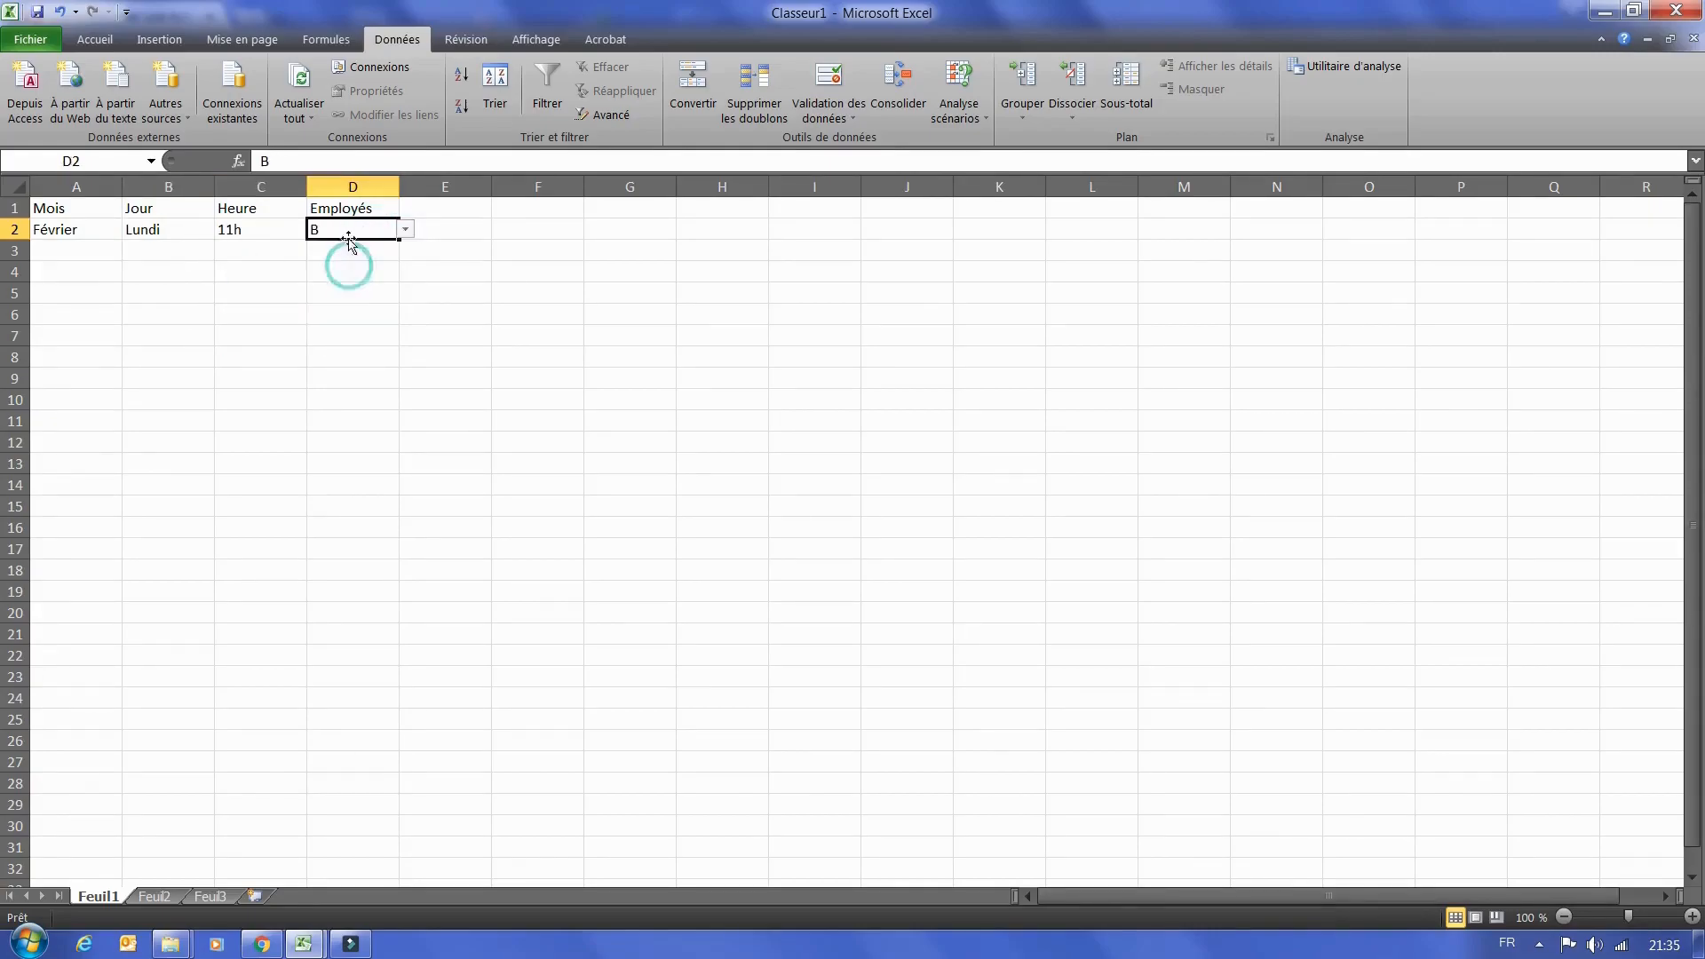
- Cut the Employés column and insert it before the Heure column
{"action": "left_click", "coordinate": [353, 187]}
{"action": "right_click", "coordinate": [353, 188]}
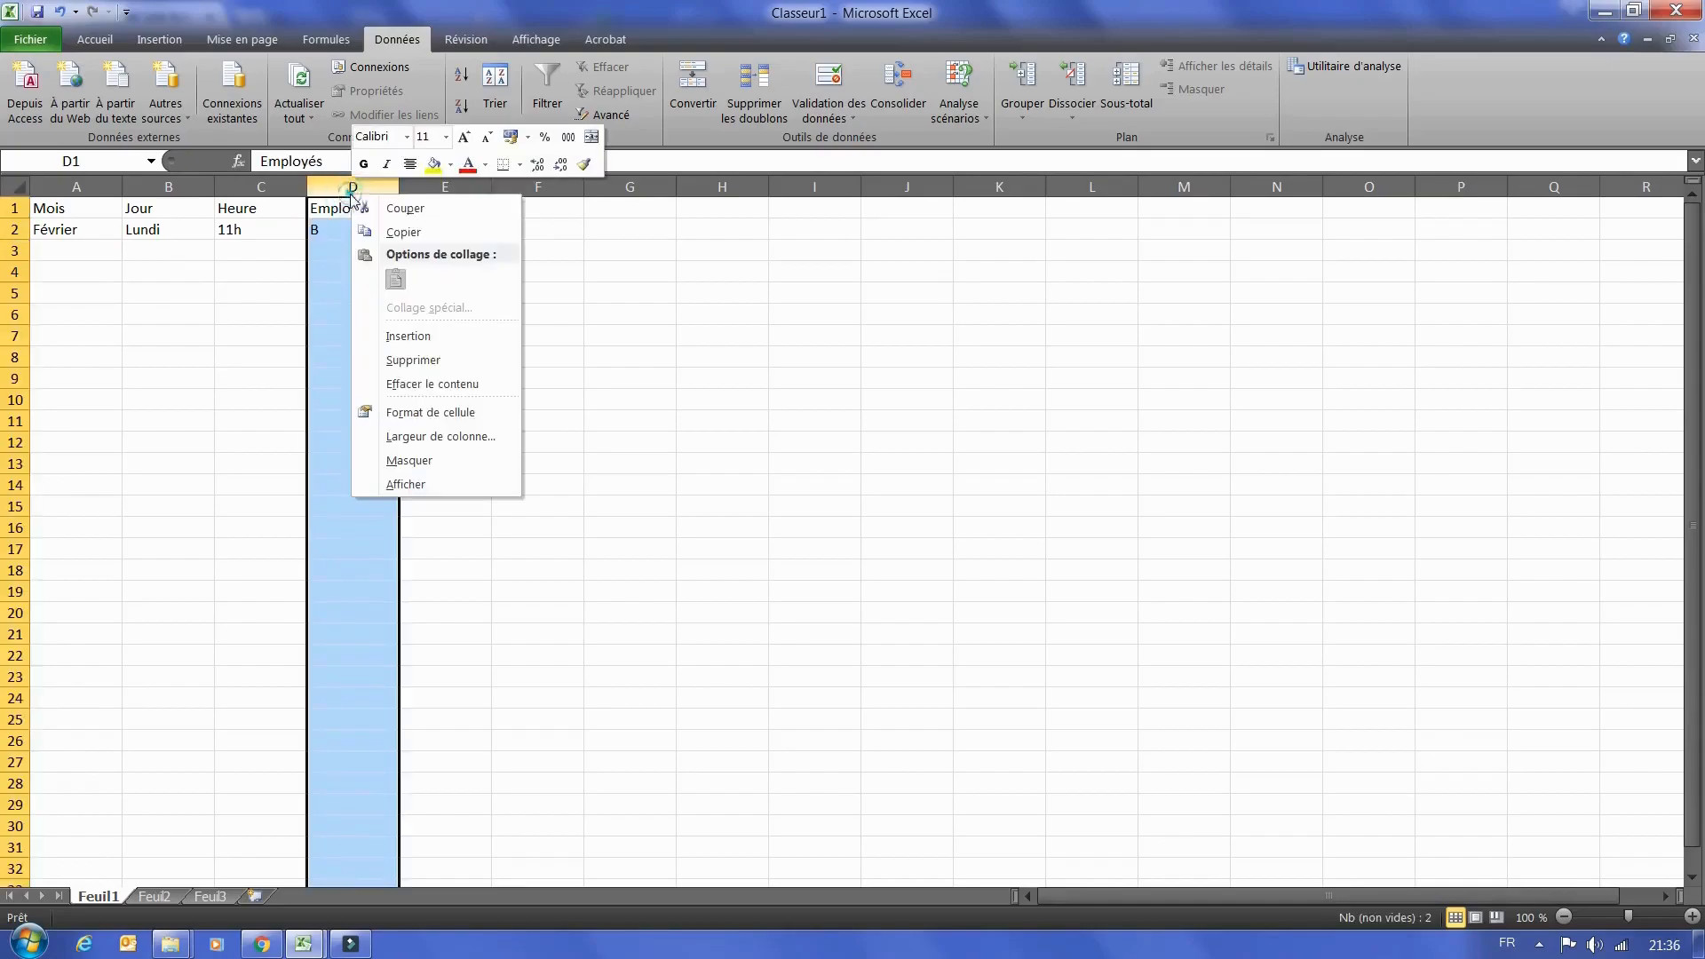
{"action": "left_click", "coordinate": [382, 209]}
{"action": "left_click", "coordinate": [256, 188]}
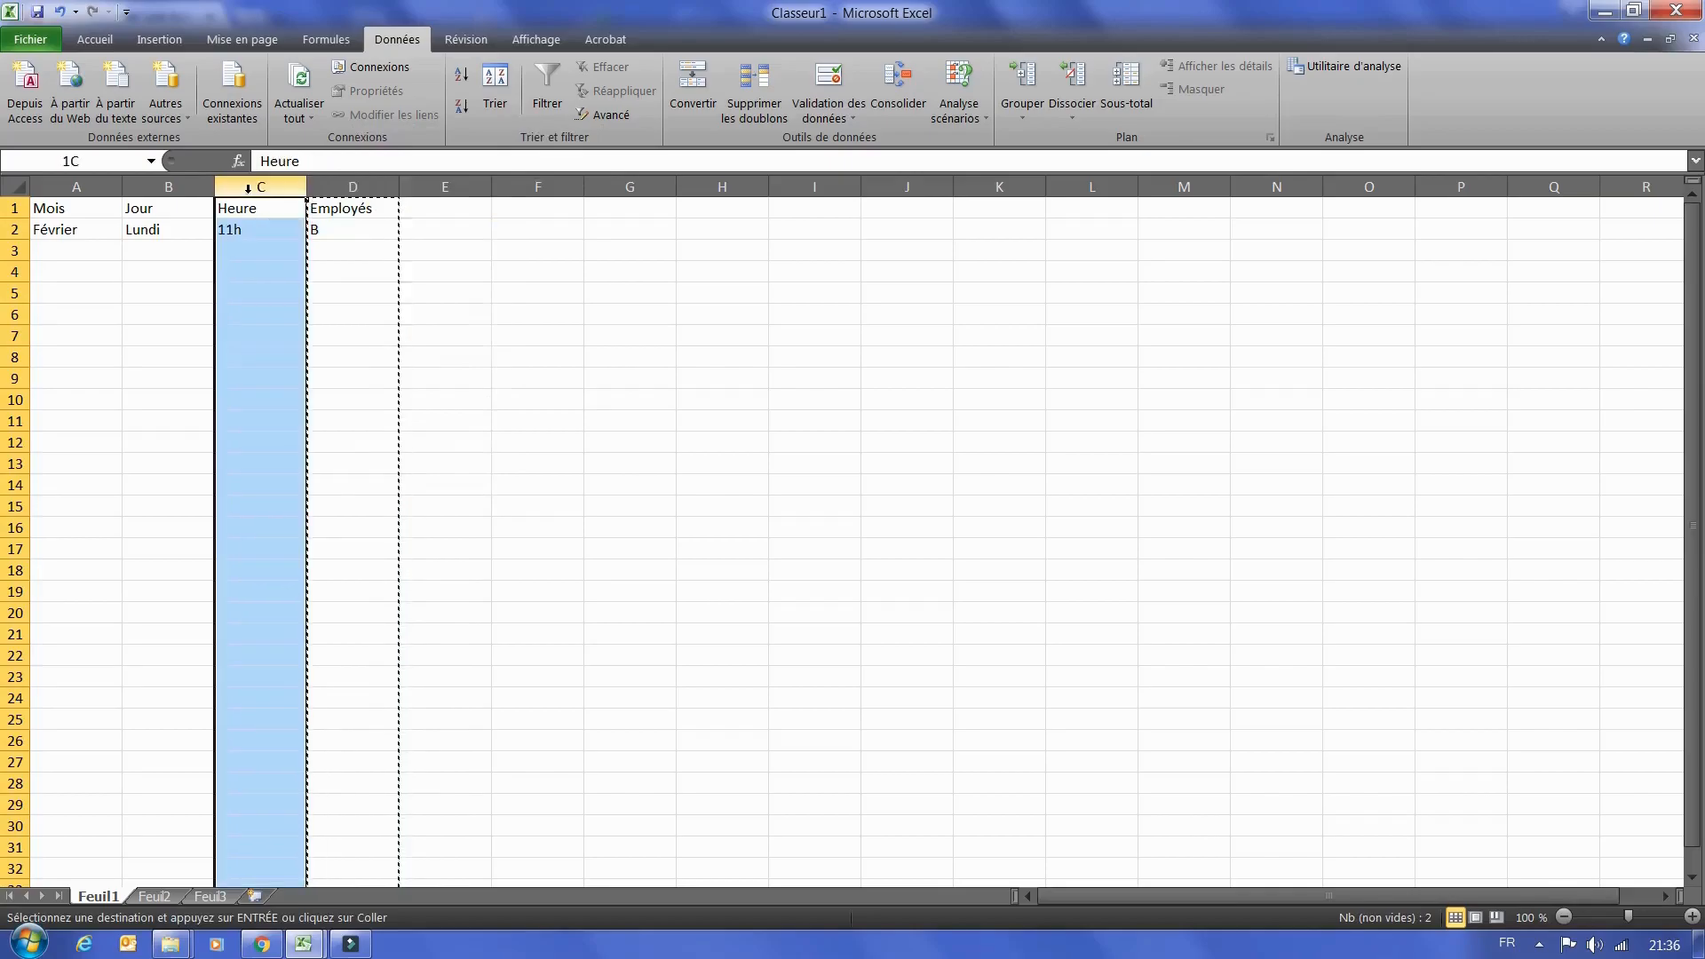
{"action": "right_click", "coordinate": [252, 190]}
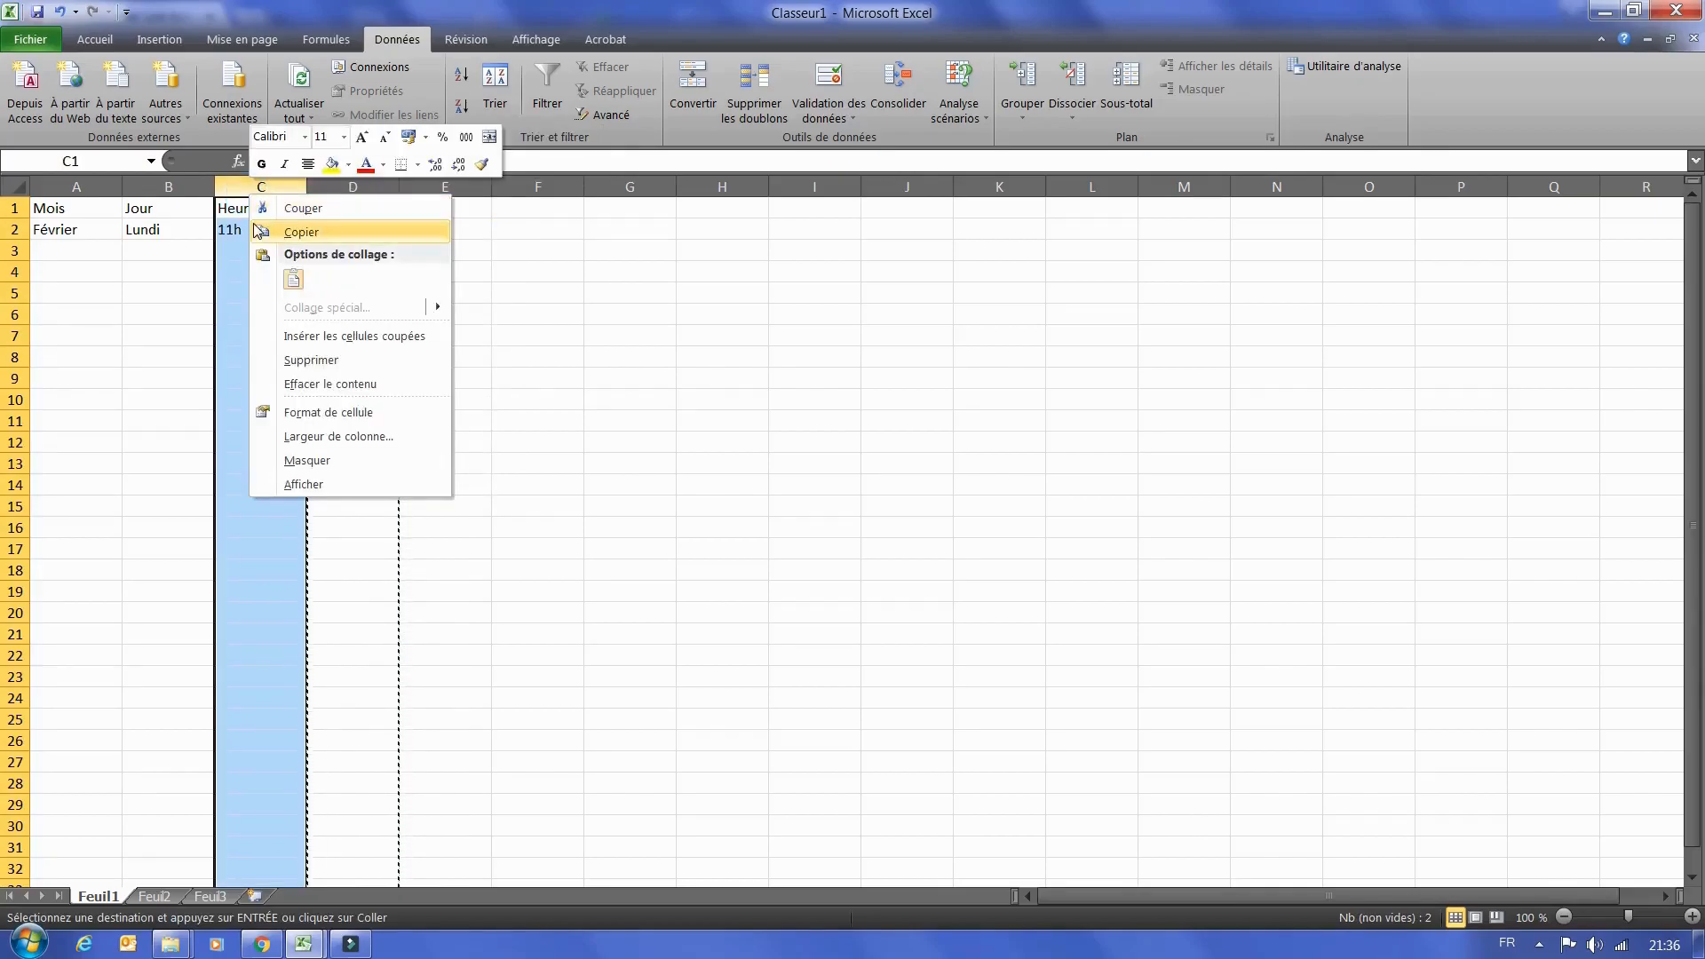
{"action": "left_click", "coordinate": [289, 336]}
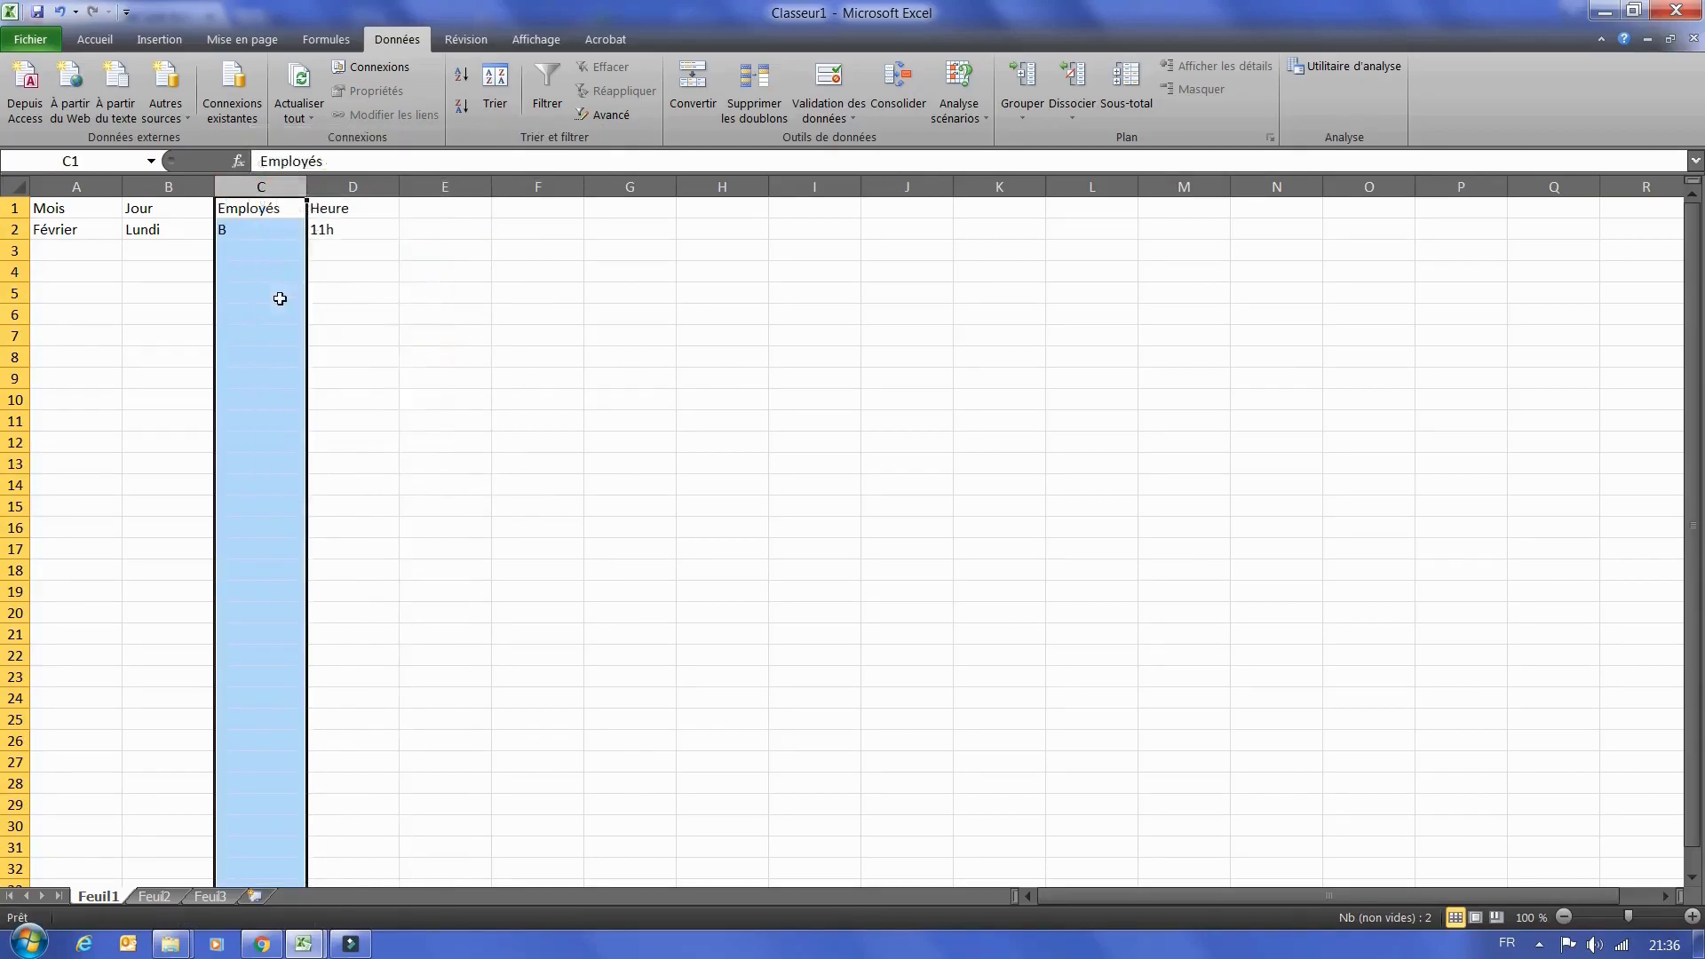
{"action": "left_click", "coordinate": [396, 268]}
- Choose Mars in cell A3 and Mercredi in cell B3 from their drop-down lists
{"action": "left_click", "coordinate": [78, 250]}
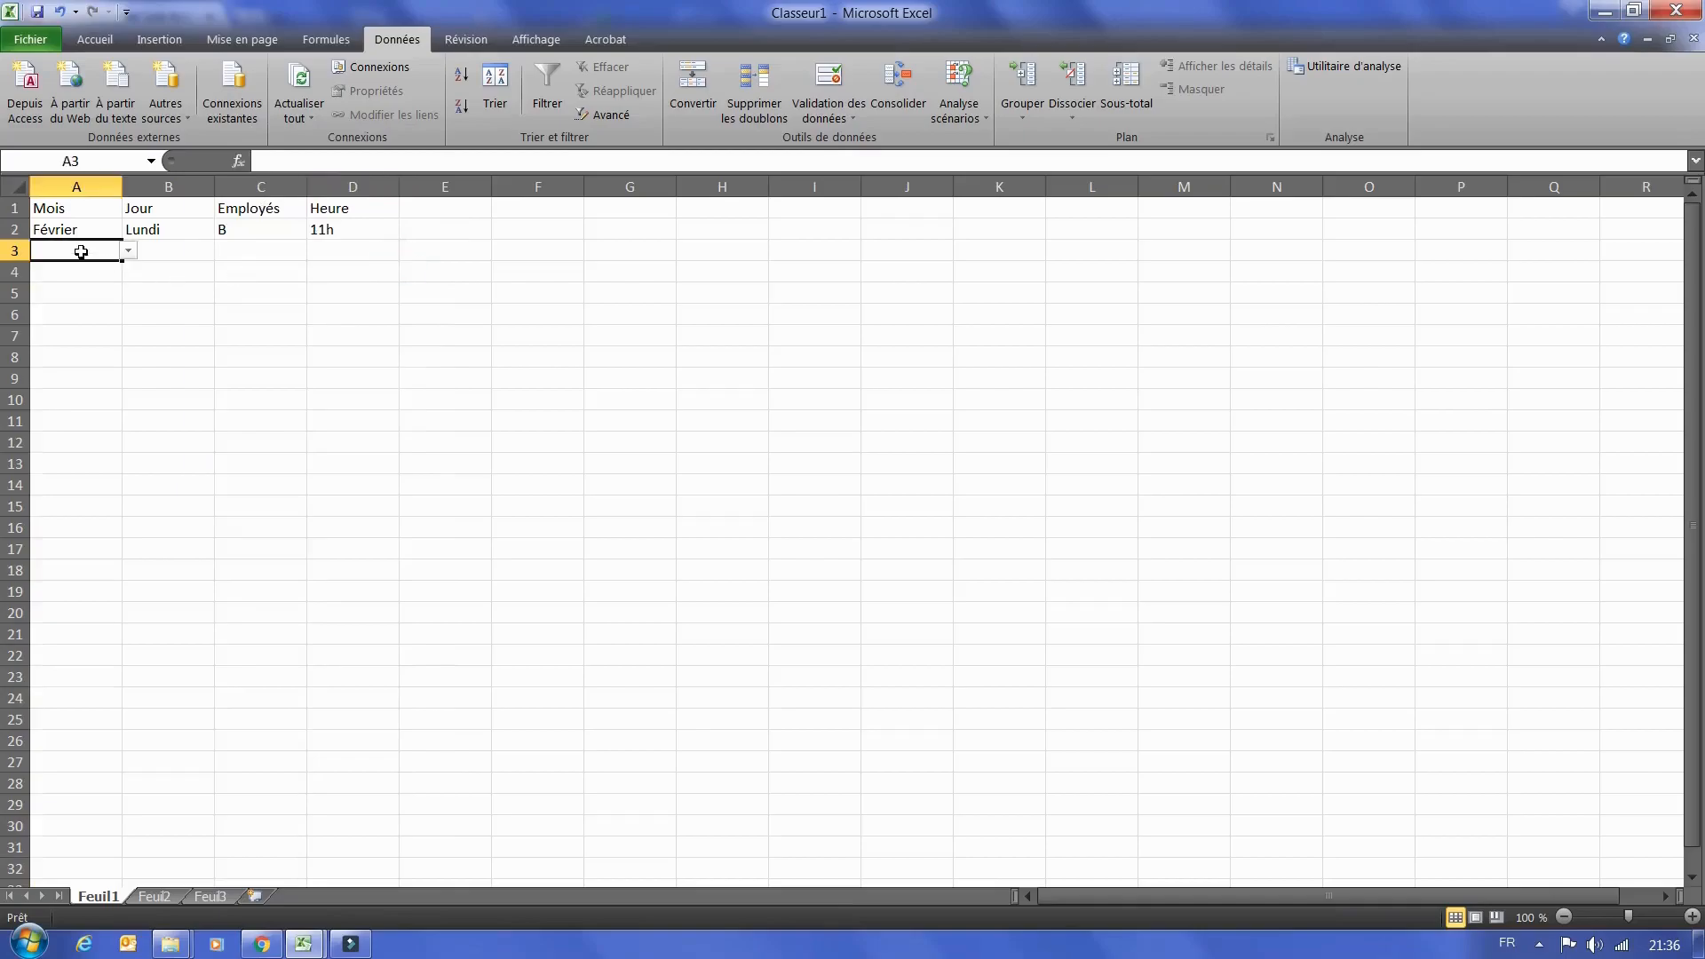
{"action": "left_click", "coordinate": [129, 251]}
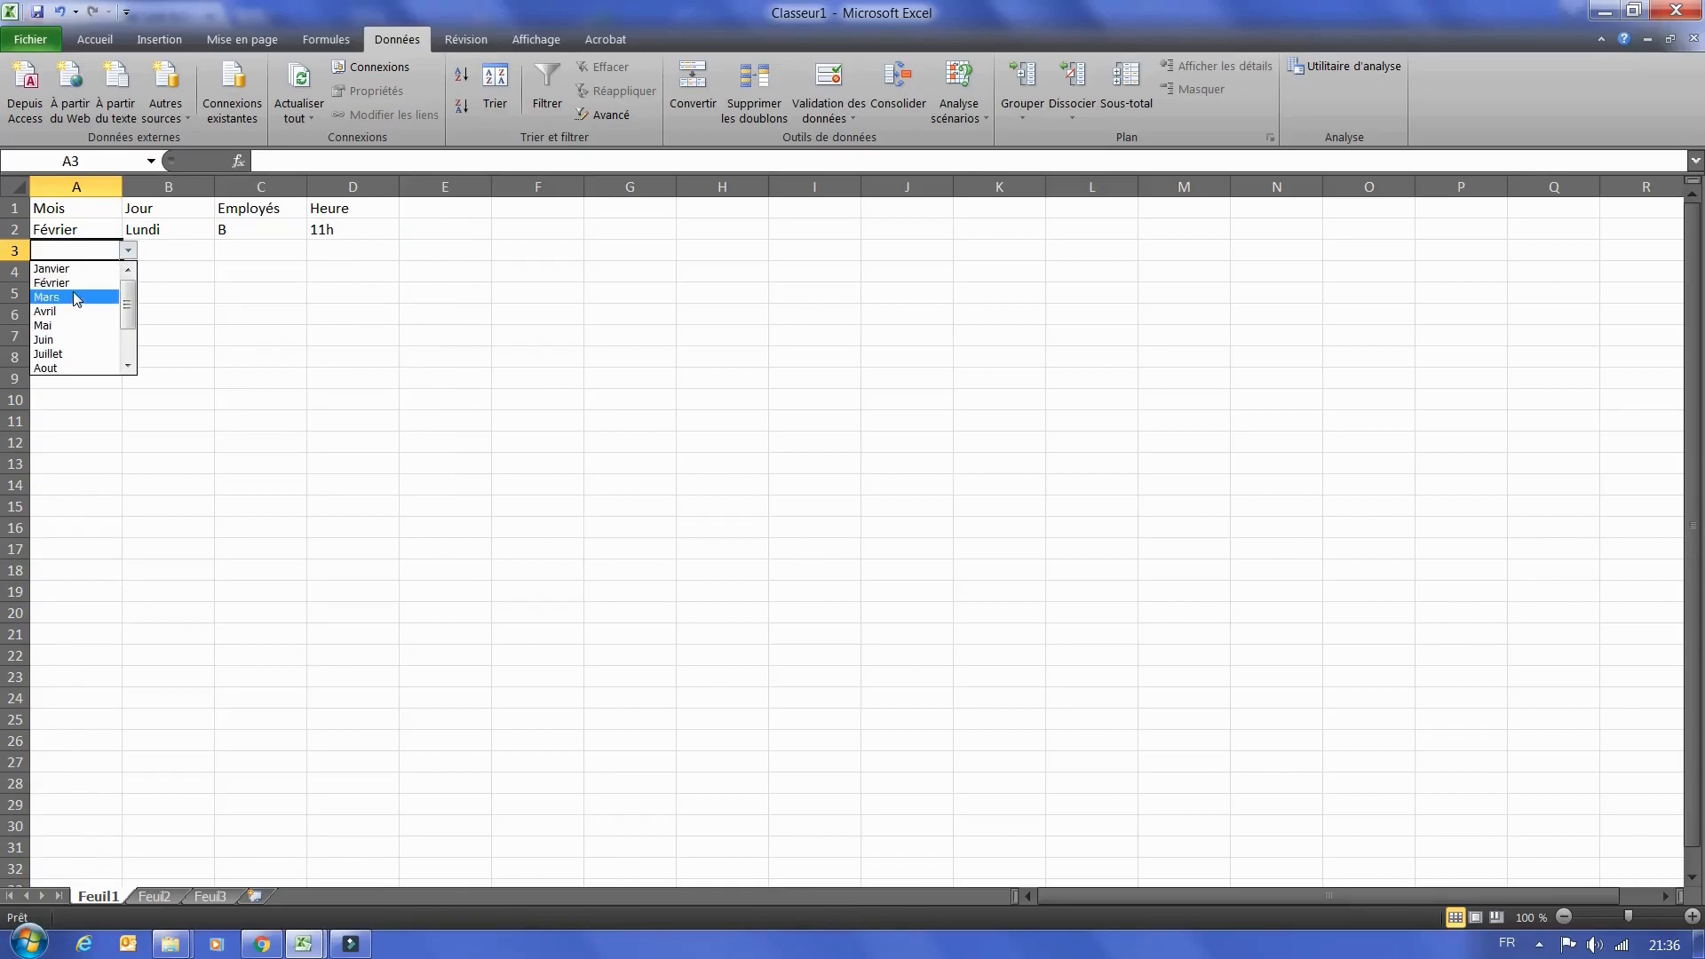
{"action": "left_click", "coordinate": [73, 292]}
{"action": "left_click", "coordinate": [165, 252]}
{"action": "left_click", "coordinate": [219, 250]}
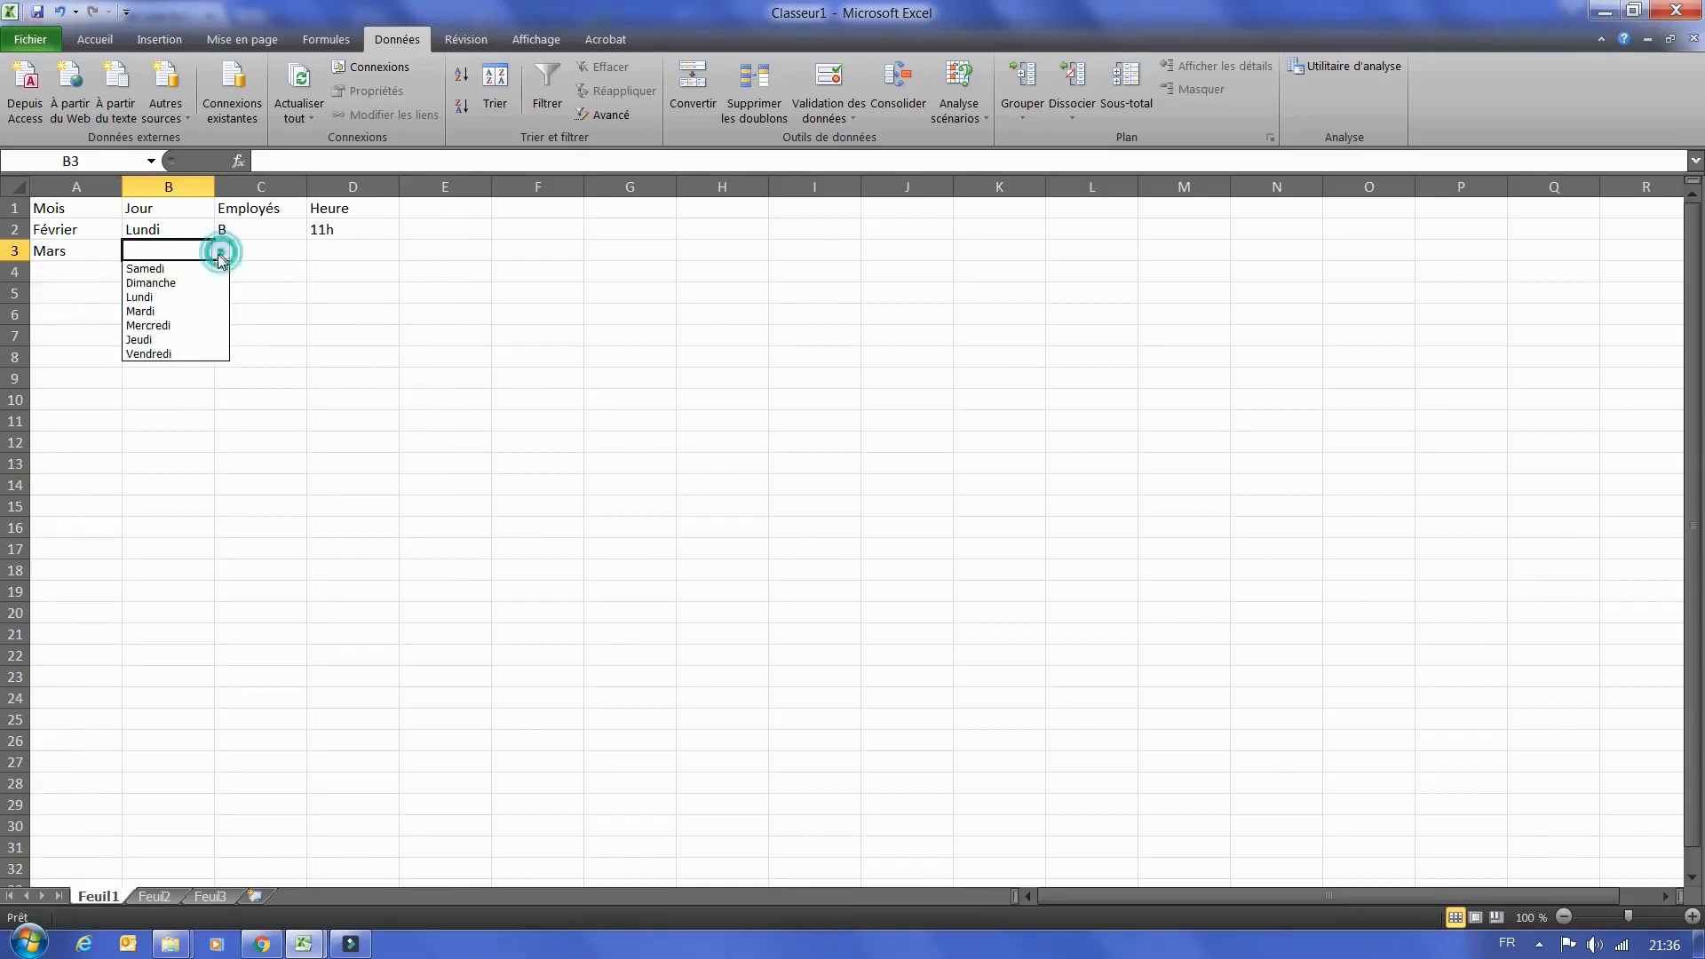
{"action": "left_click", "coordinate": [159, 325]}
- Choose E in cell C3 and 9h in cell D3 from their drop-down lists
{"action": "left_click", "coordinate": [266, 249]}
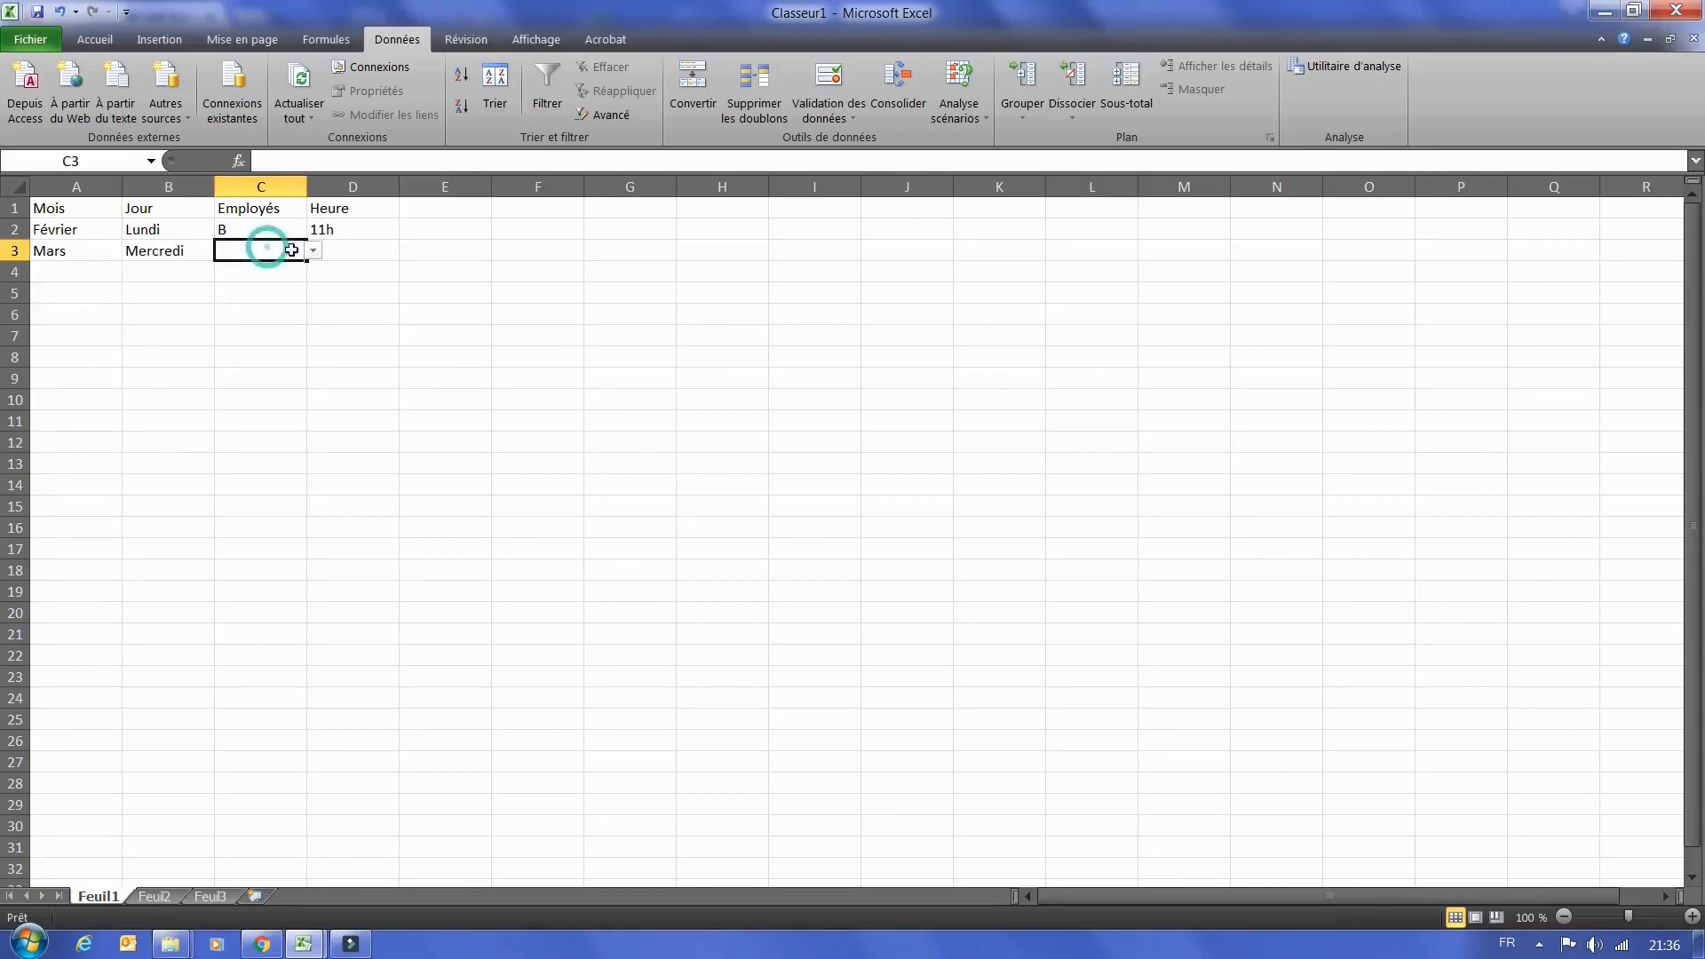
{"action": "left_click", "coordinate": [313, 252]}
{"action": "left_click", "coordinate": [253, 319]}
{"action": "left_click", "coordinate": [350, 250]}
{"action": "left_click", "coordinate": [405, 250]}
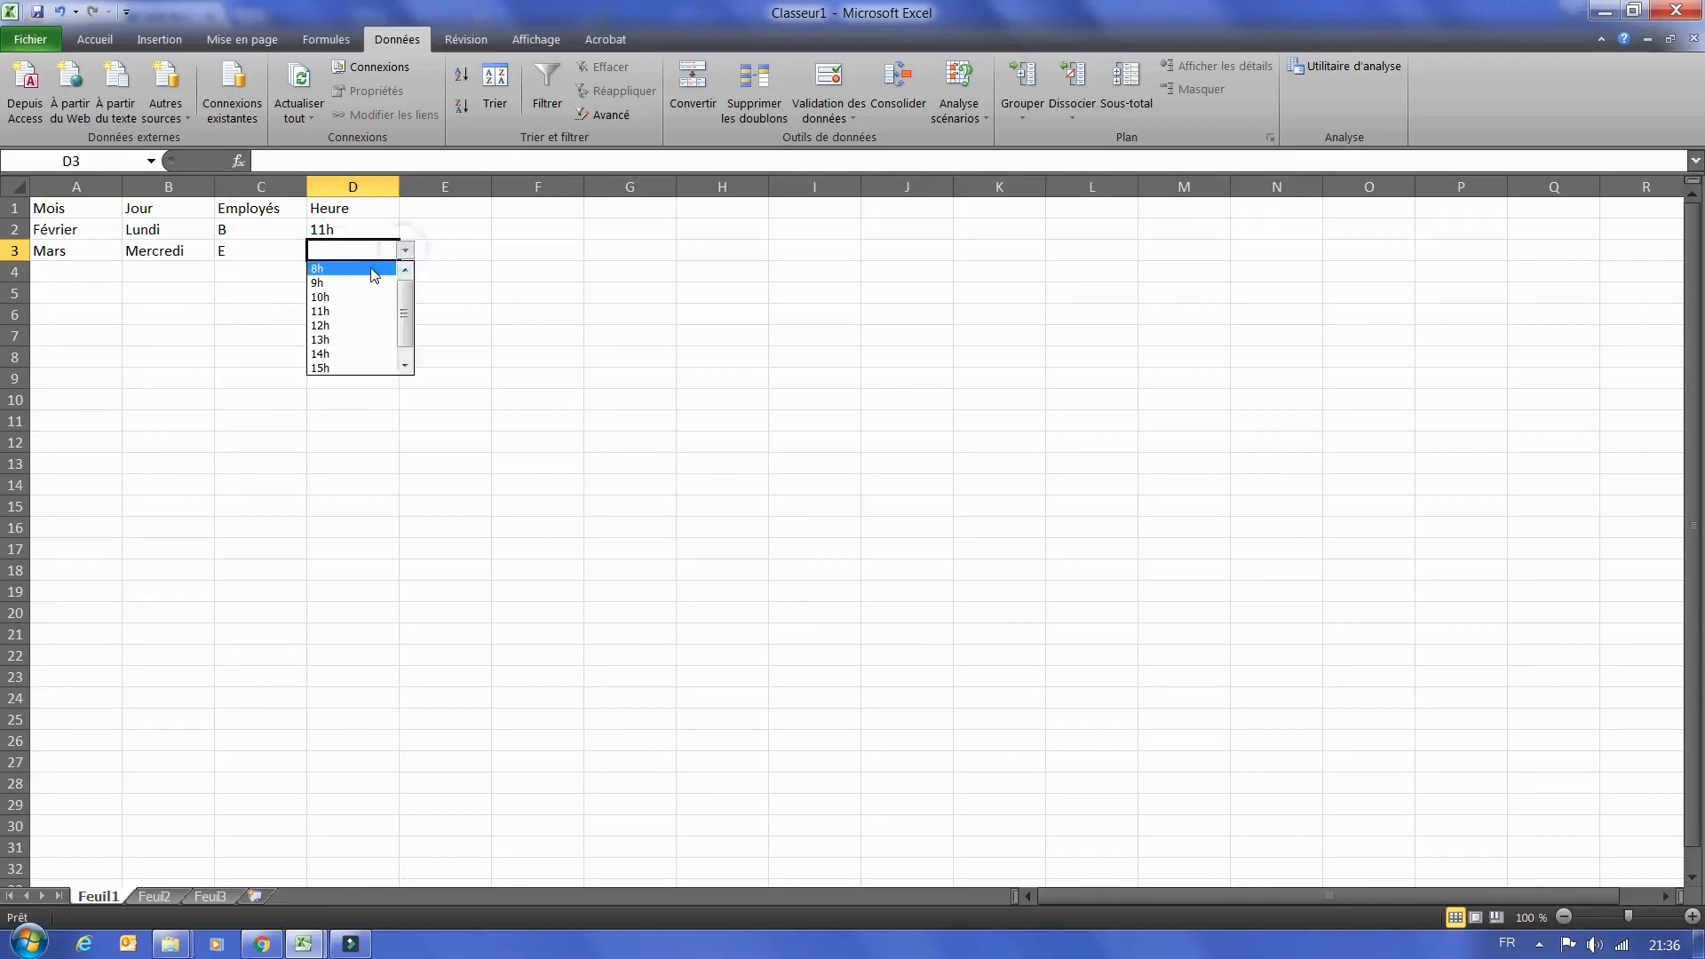
{"action": "left_click", "coordinate": [348, 283]}
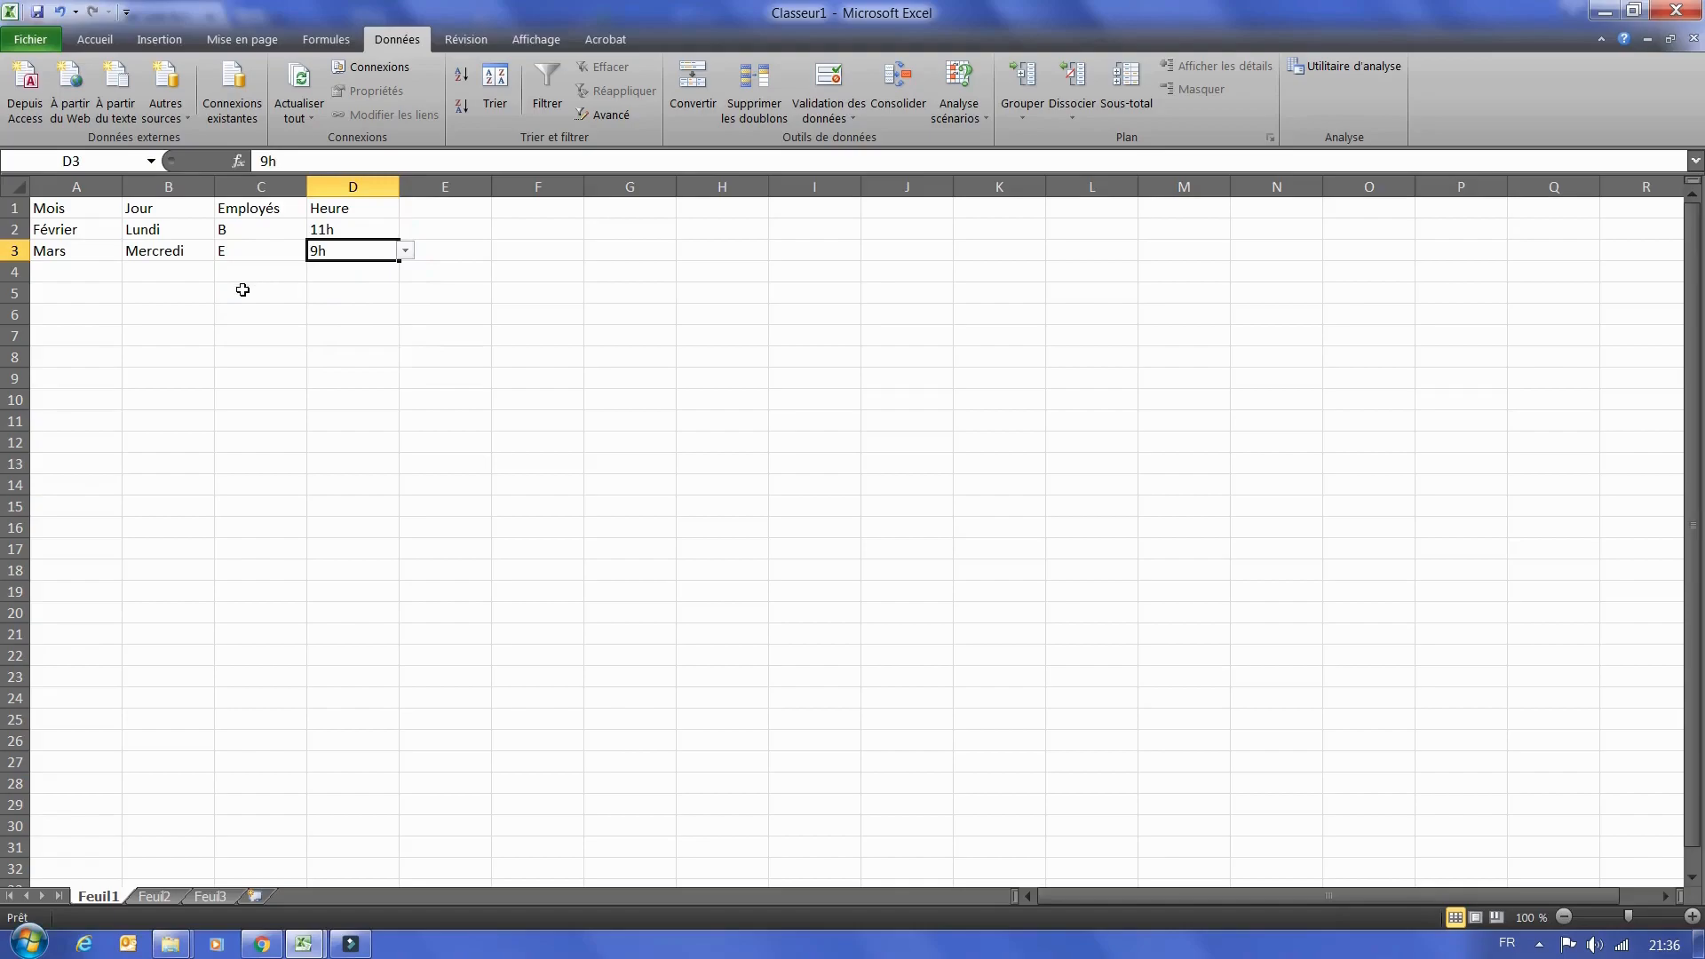